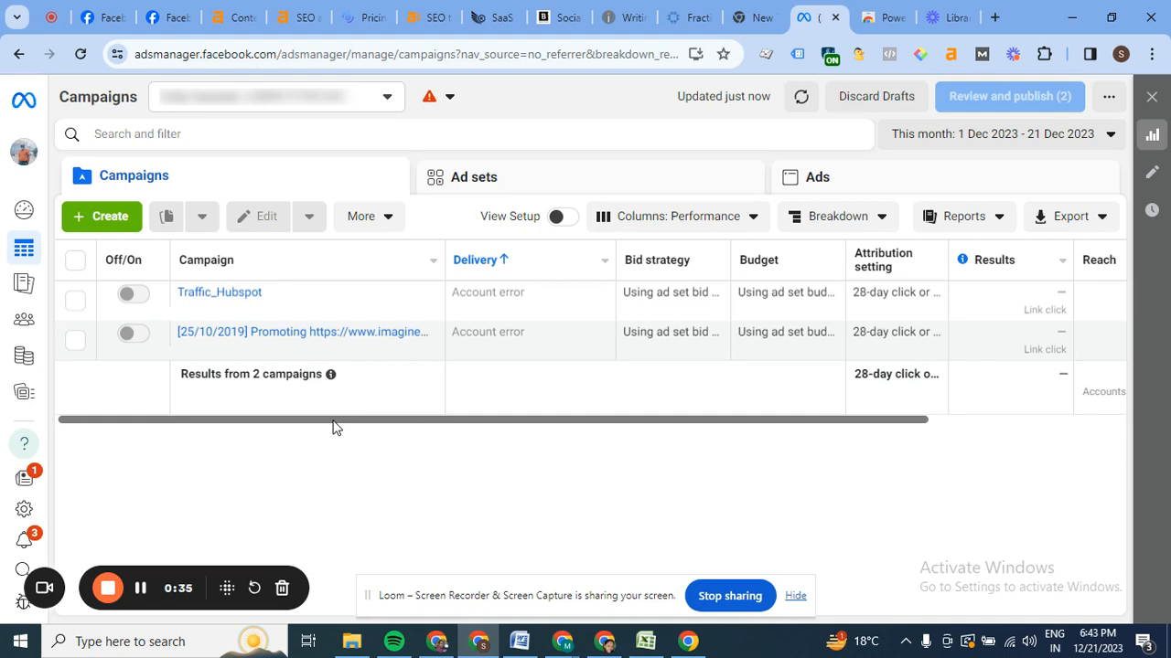
- Load the Ads Manager campaigns page from the copied URL
left_click(333, 57)
key("BackSpace")
key("ctrl+v")
key("Return")
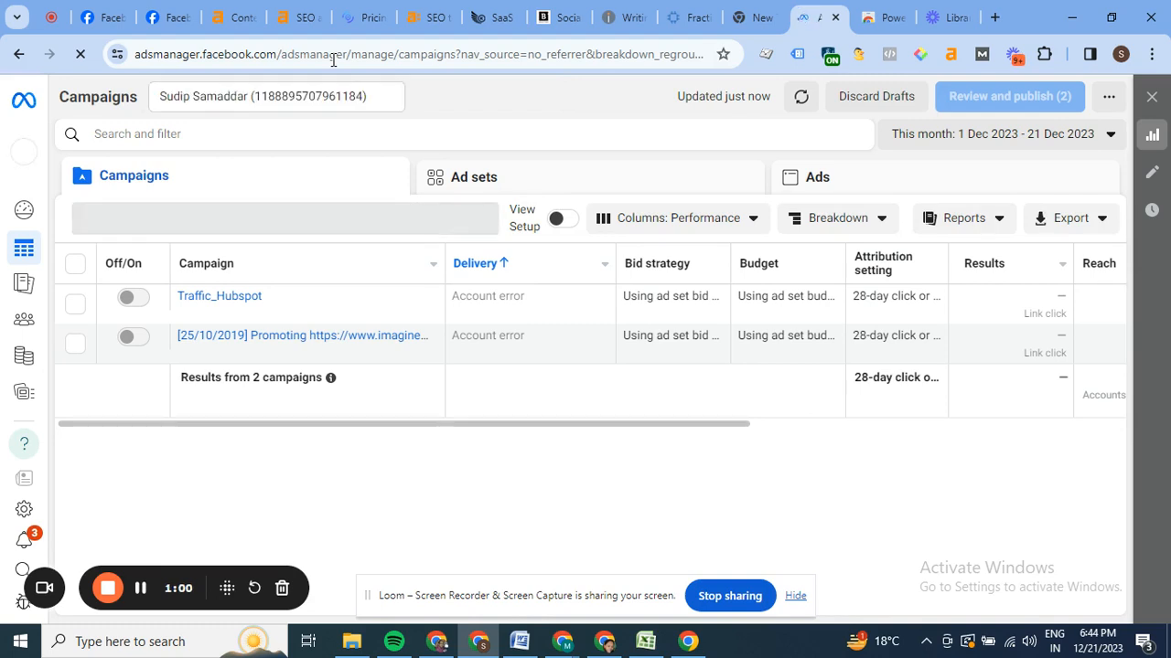
- Switch to the Asset Retrieval Advisors ad account
left_click(328, 99)
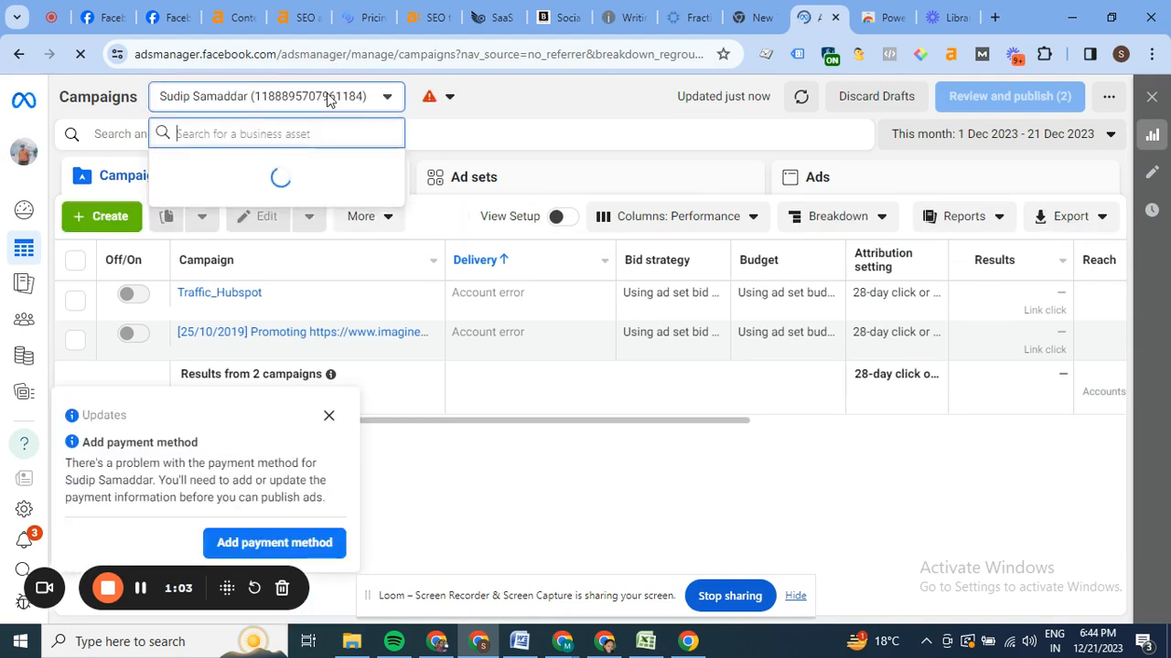
left_click(308, 219)
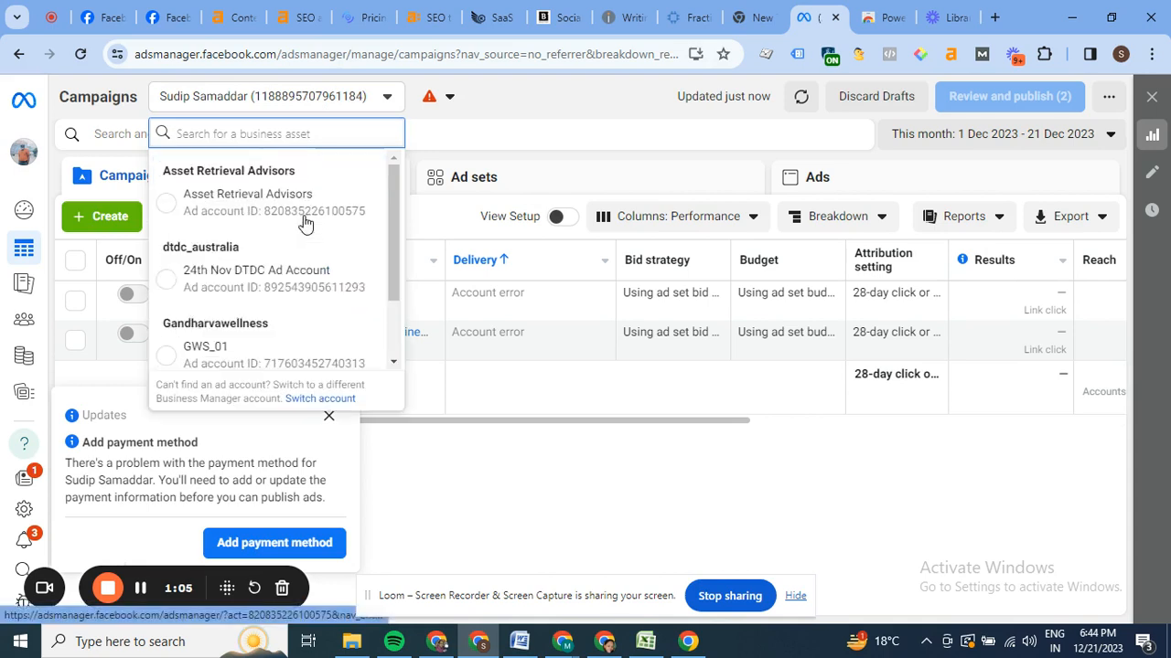
left_click(237, 205)
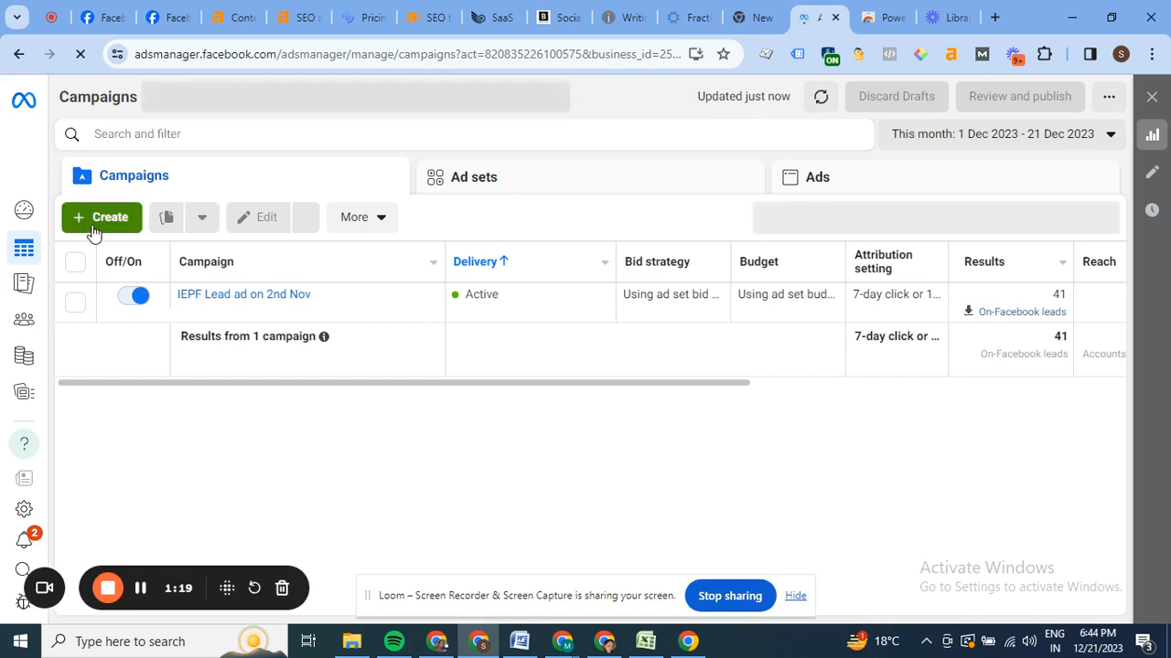
- Create a new auction campaign with the Leads objective, using the manual leads campaign setup
left_click(94, 223)
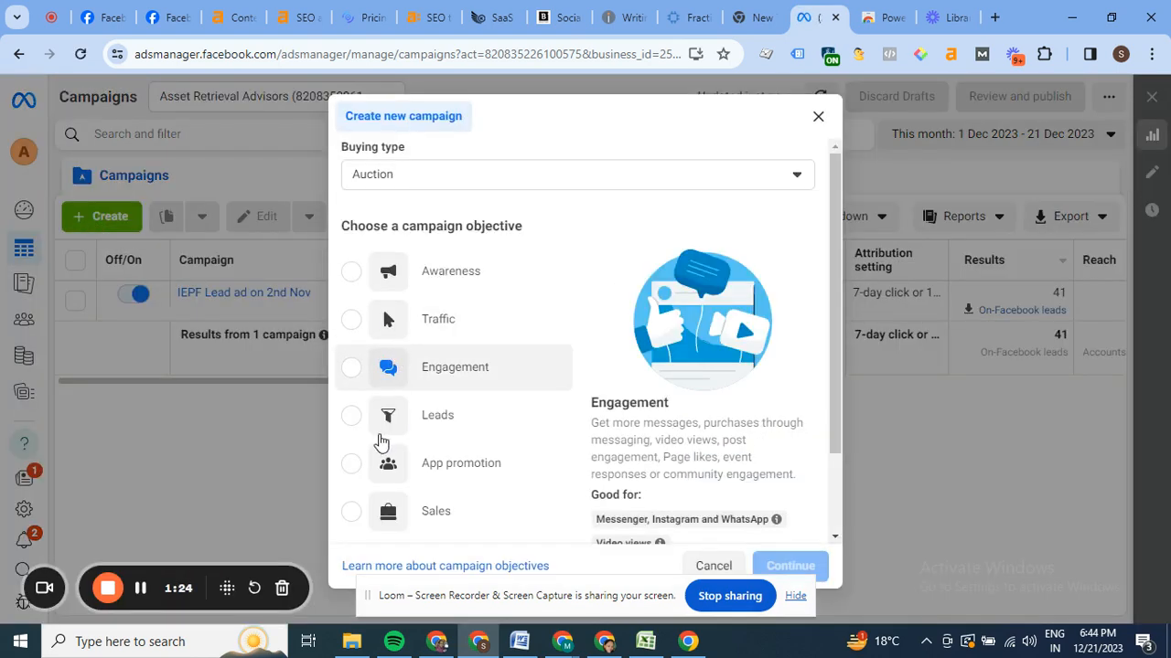
left_click(351, 415)
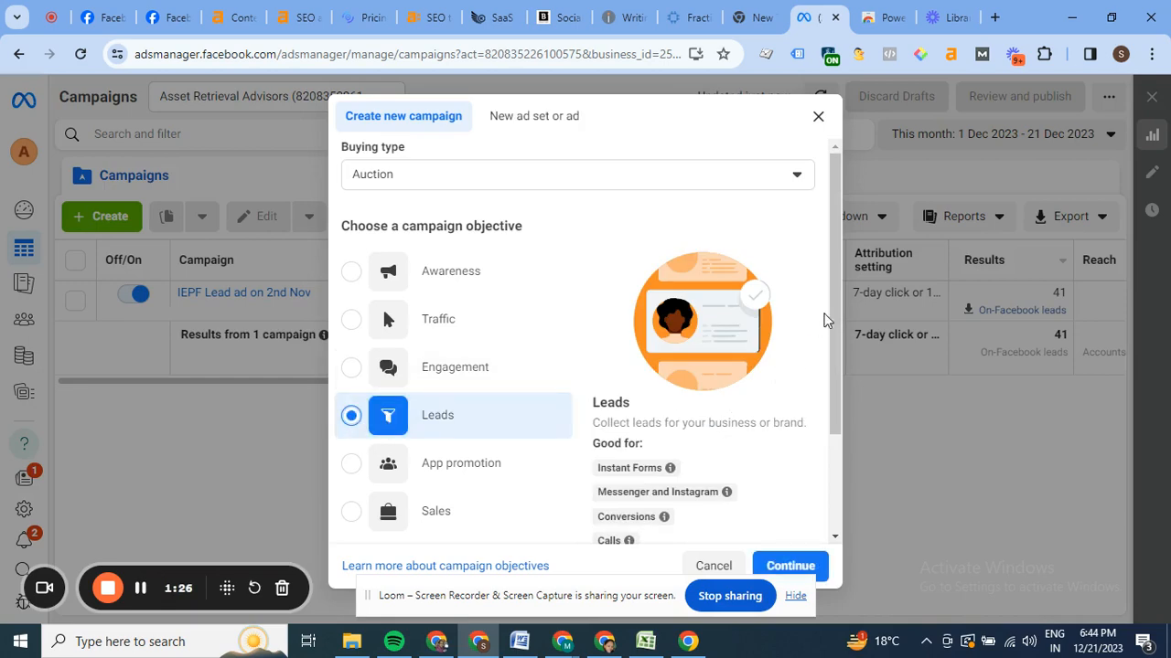
left_click_drag(828, 320, 830, 441)
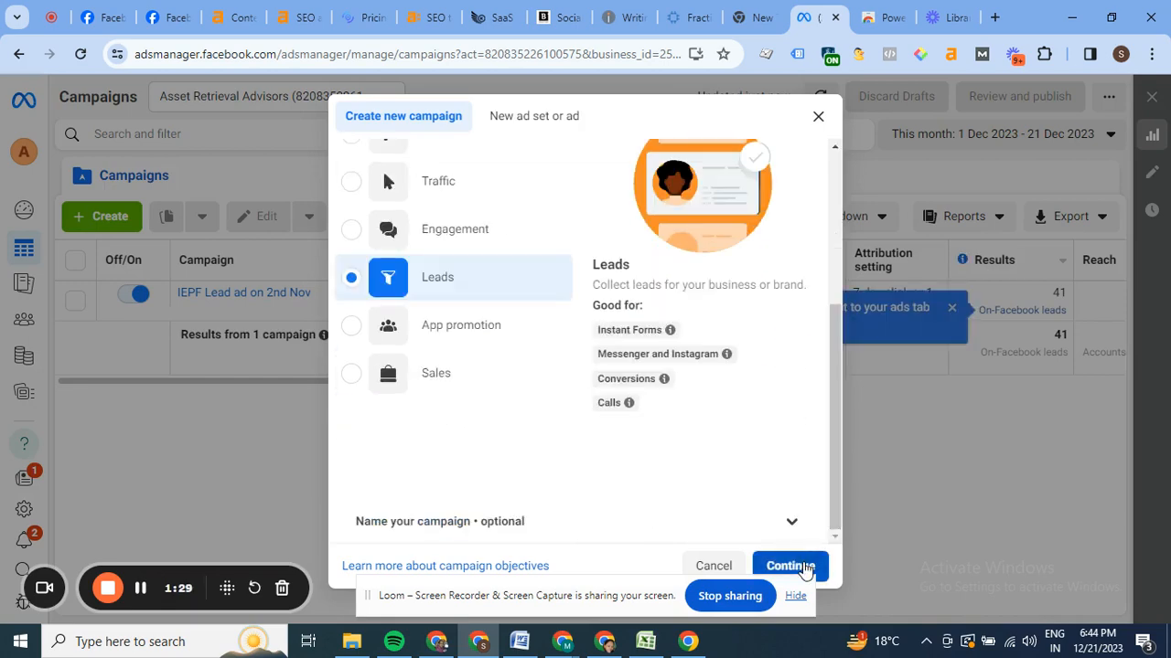
left_click(805, 564)
left_click(797, 596)
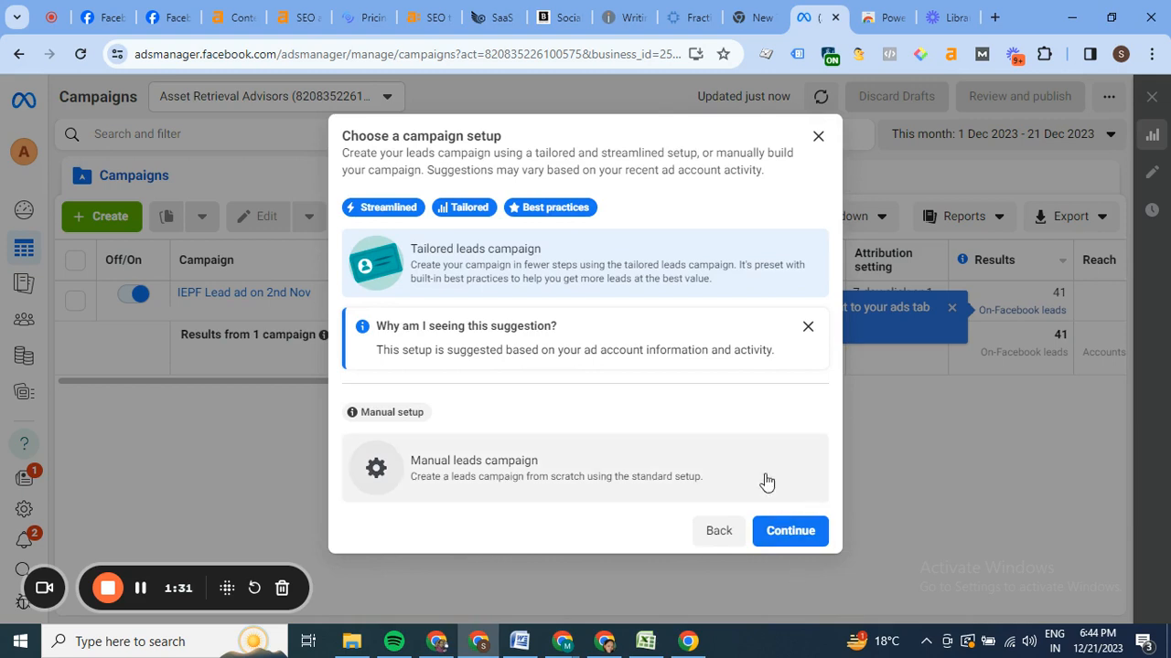
left_click(469, 477)
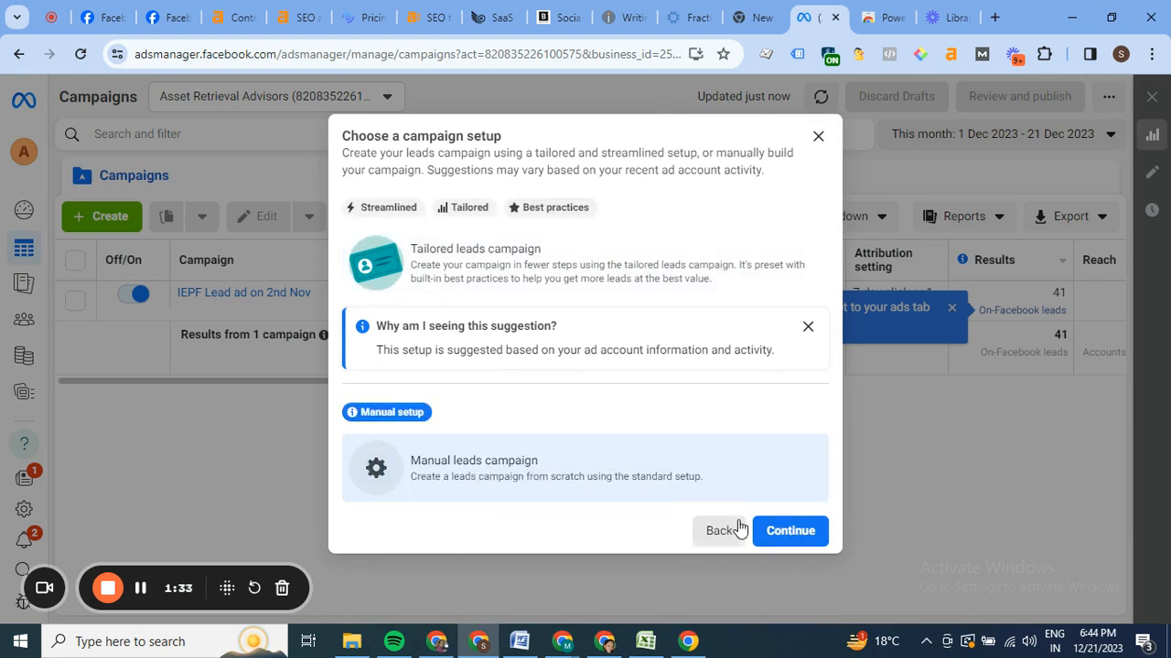
left_click(781, 531)
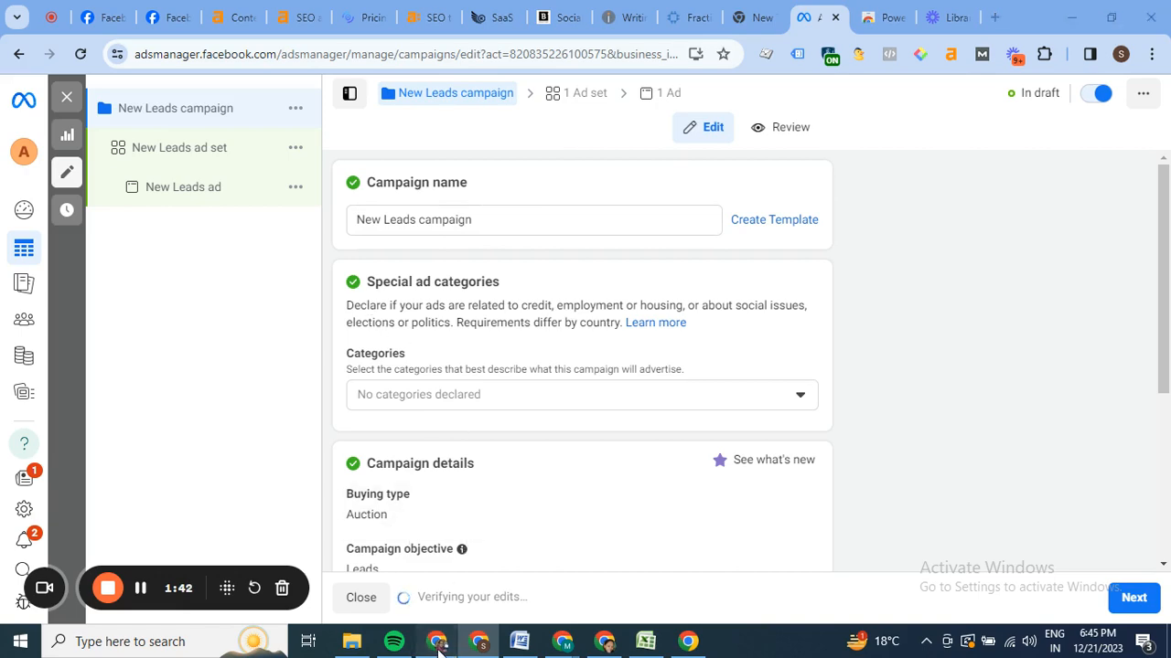
- Switch to Grammarly and read through the "Things needed for Facebook Lead Ad" document from campaign name to call to action
key("alt+Tab")
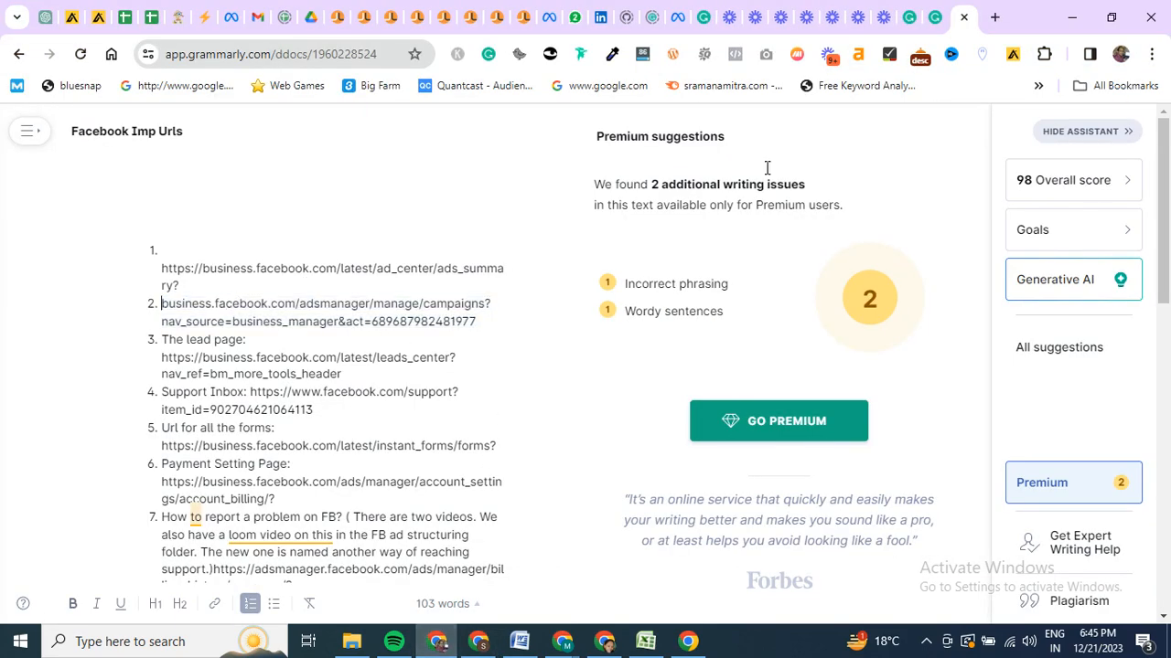
left_click(938, 17)
left_click(910, 17)
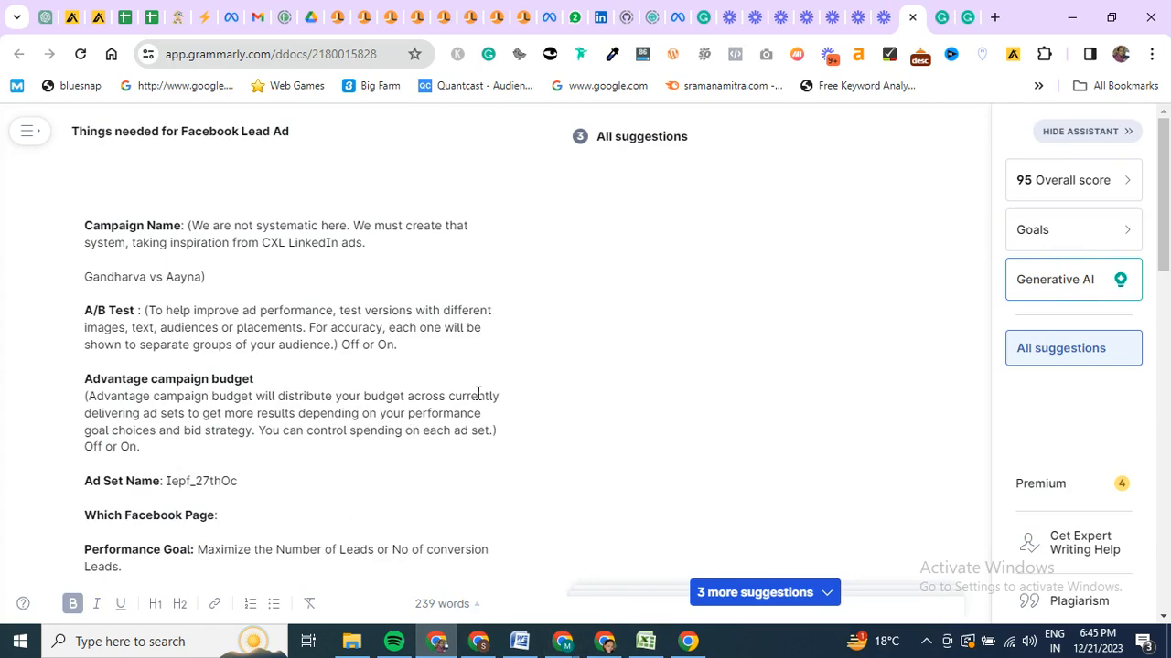
left_click_drag(1165, 167, 1166, 458)
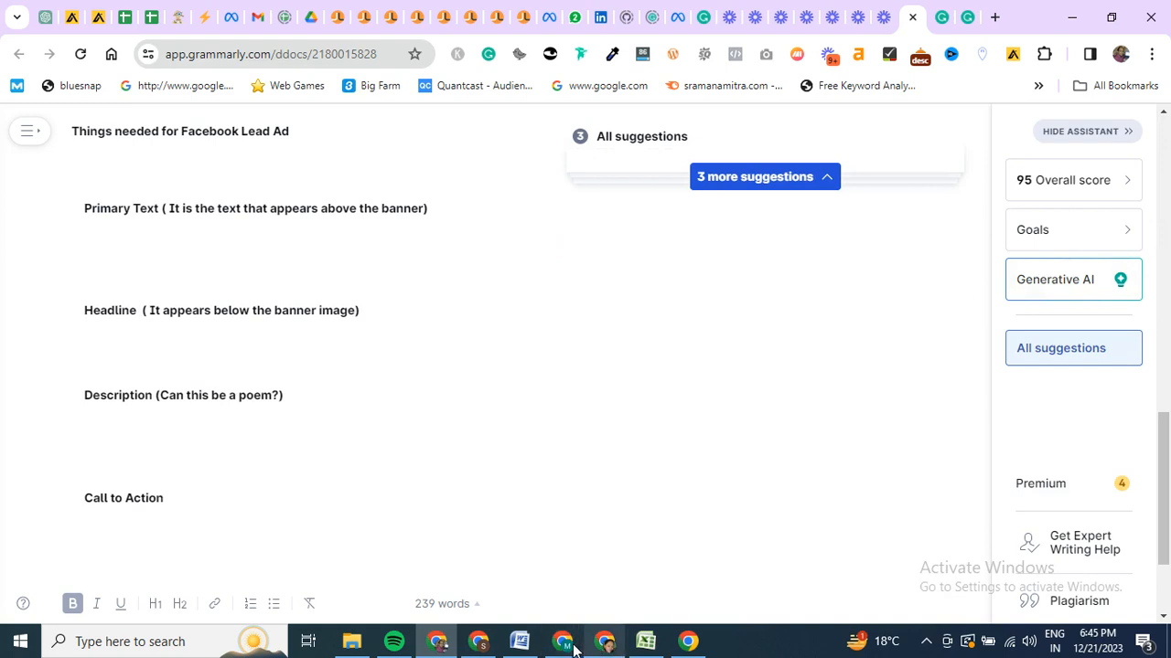
mouse_move(567, 649)
- Compare the campaign name field in Ads Manager with the Campaign Name entry in the Grammarly checklist
left_click(478, 641)
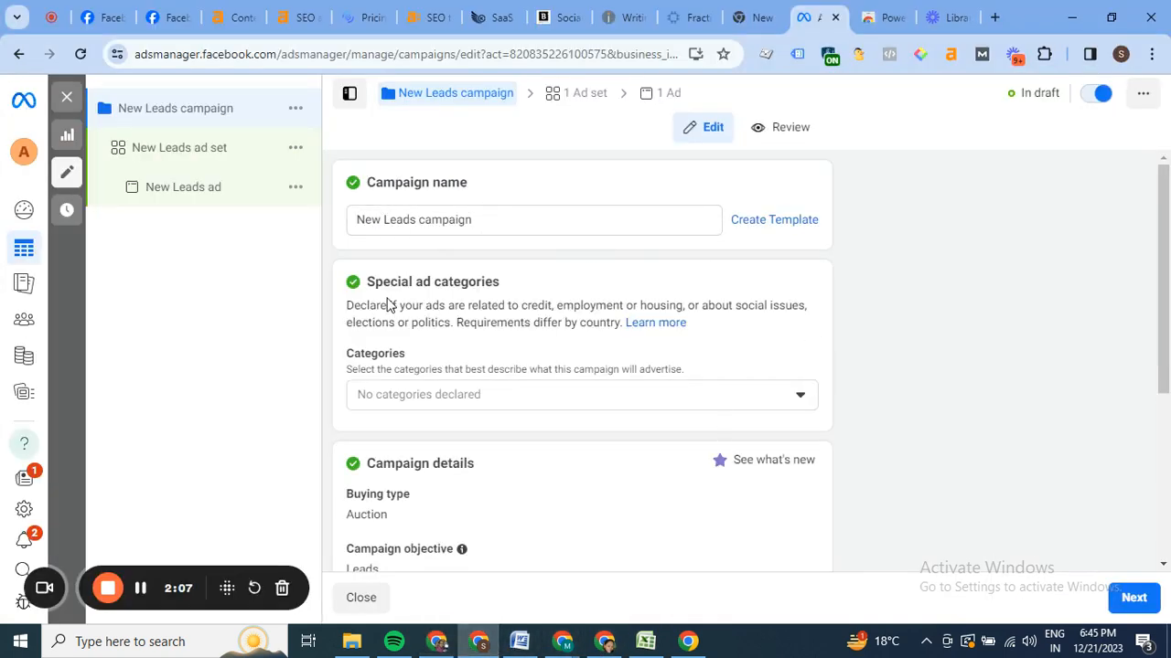
left_click(438, 641)
left_click_drag(1165, 503, 1167, 213)
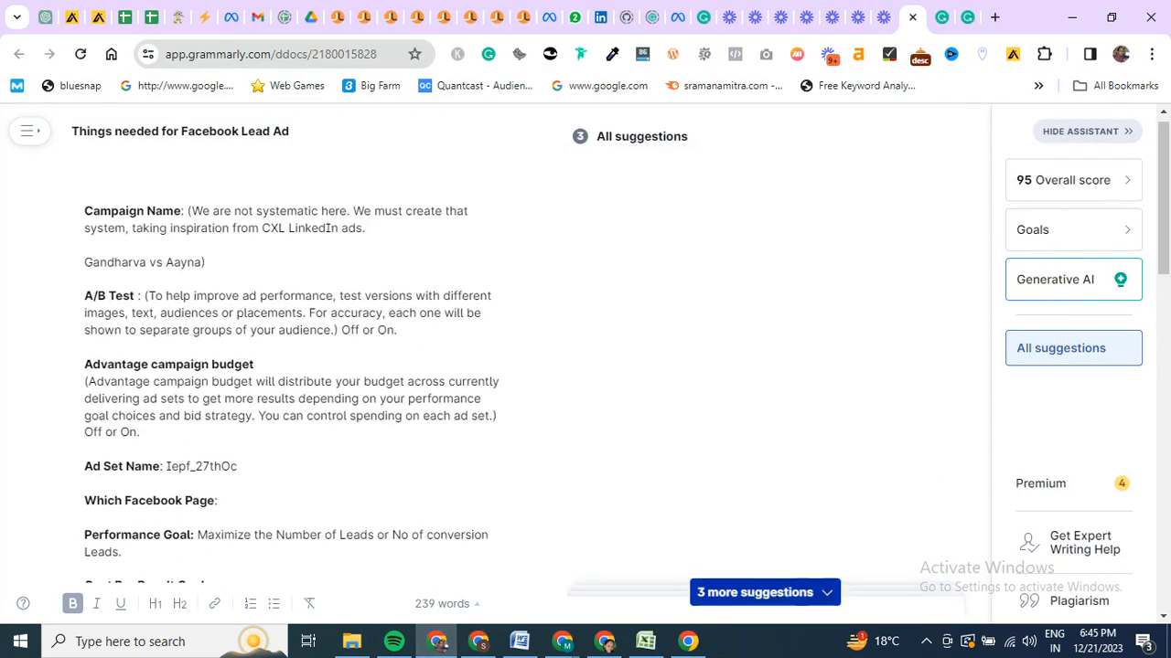
mouse_move(563, 647)
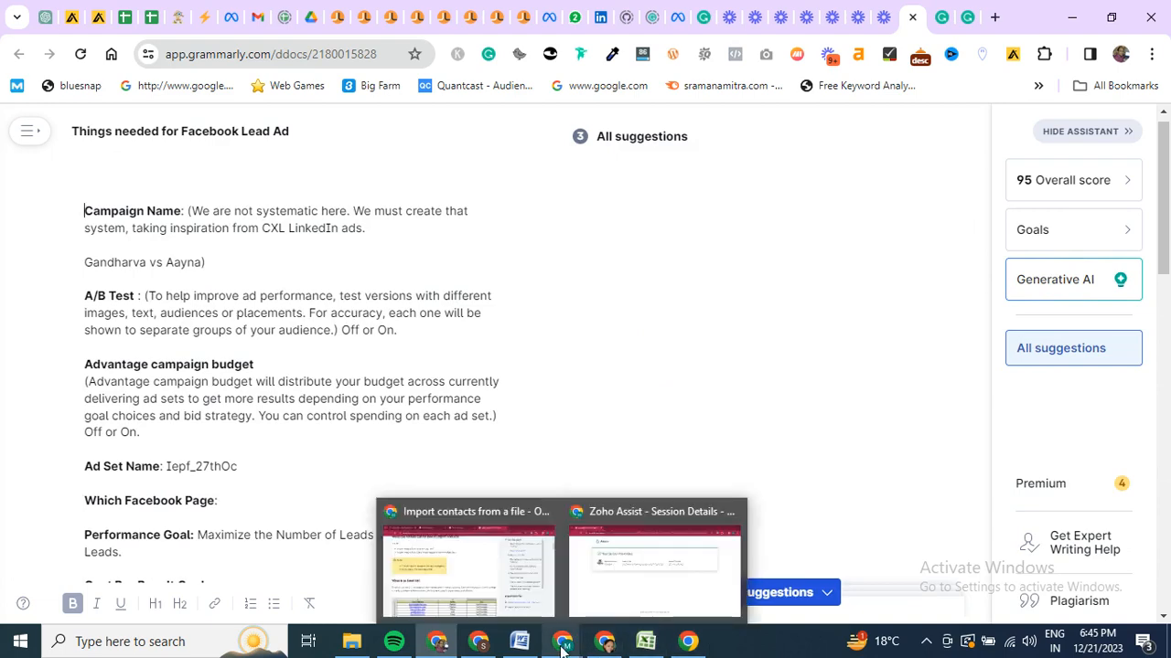
left_click(478, 641)
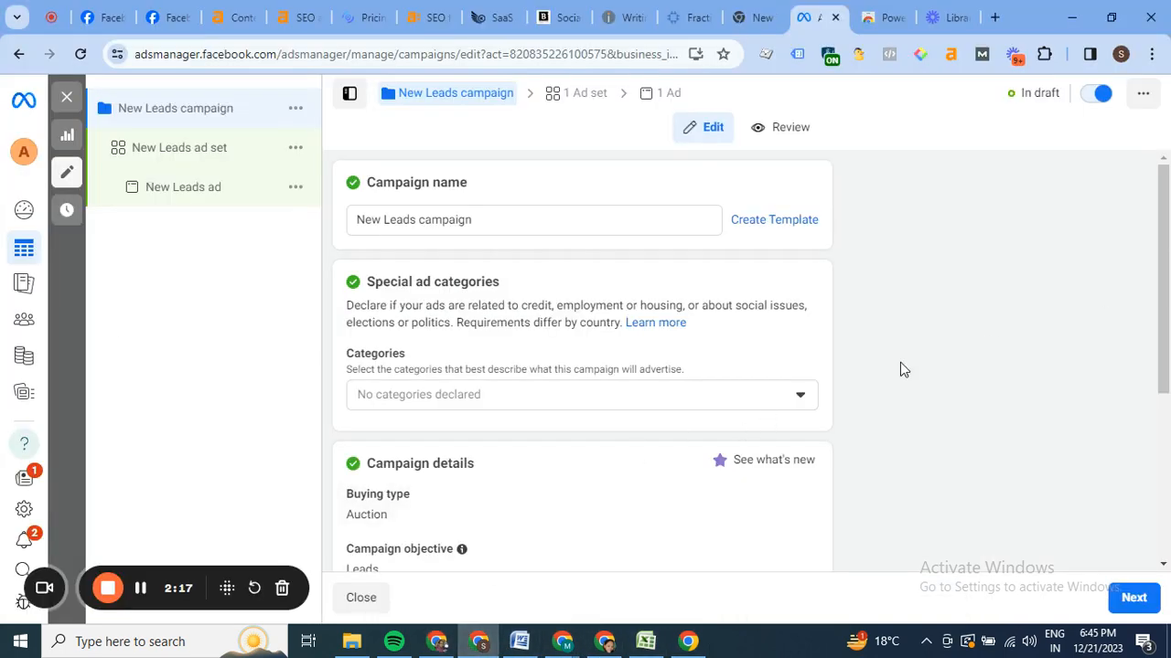
- View the special ad category options, and check the A/B test and Advantage campaign budget settings against the checklist
left_click(767, 400)
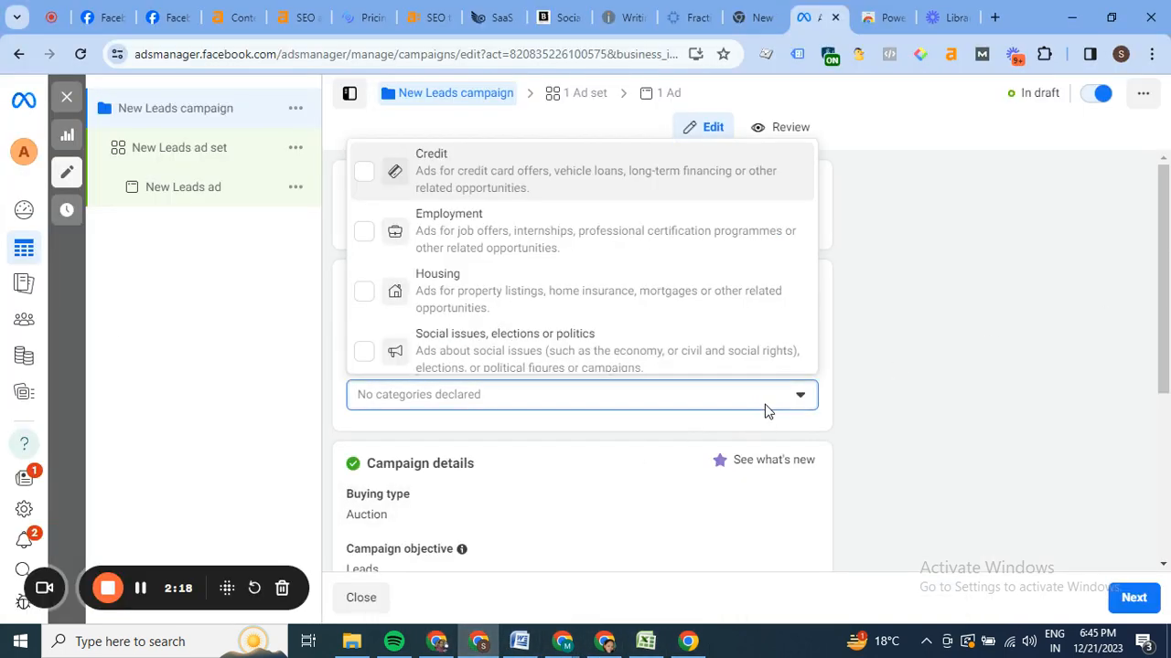
left_click(953, 339)
left_click_drag(1165, 263, 1168, 446)
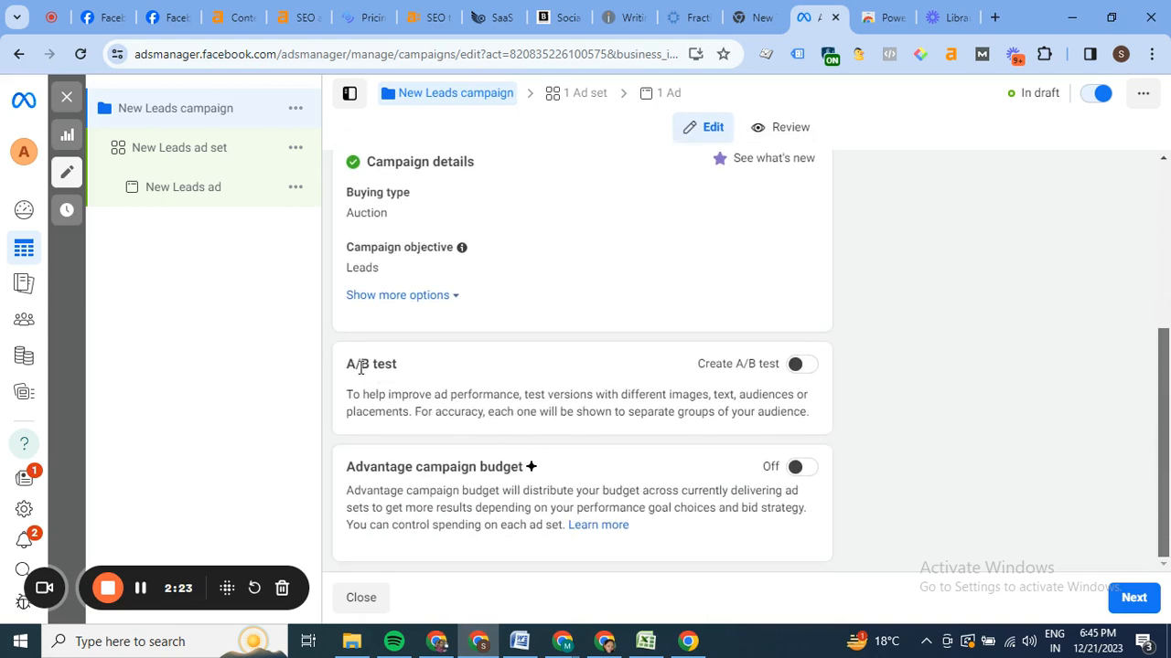
left_click(436, 641)
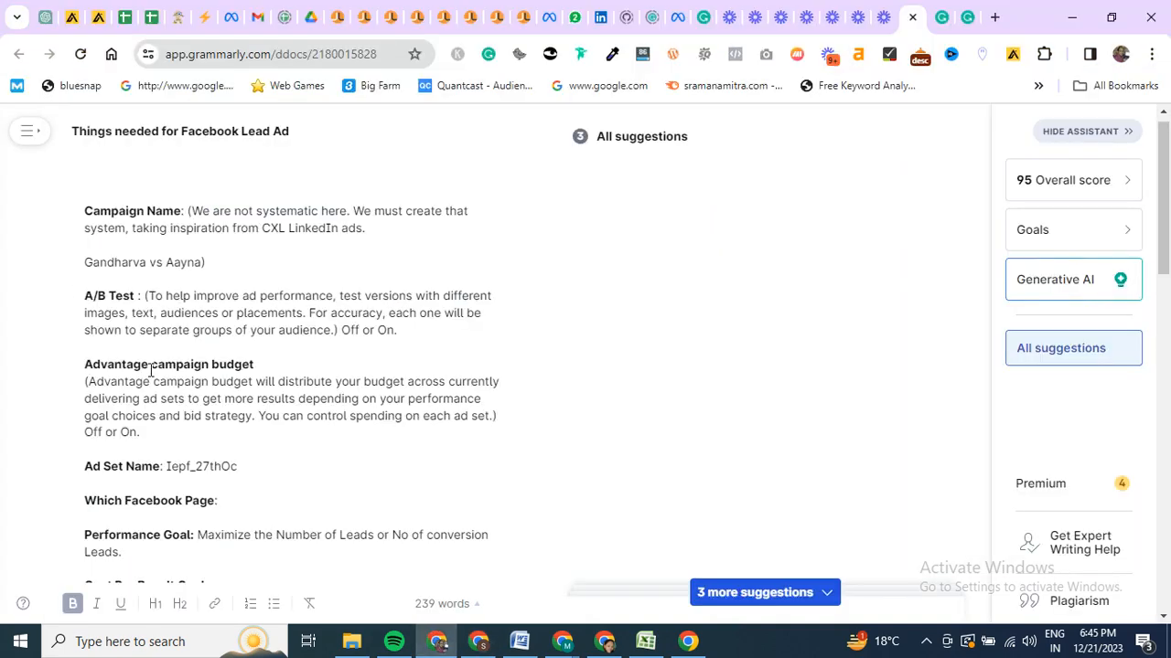
left_click(479, 641)
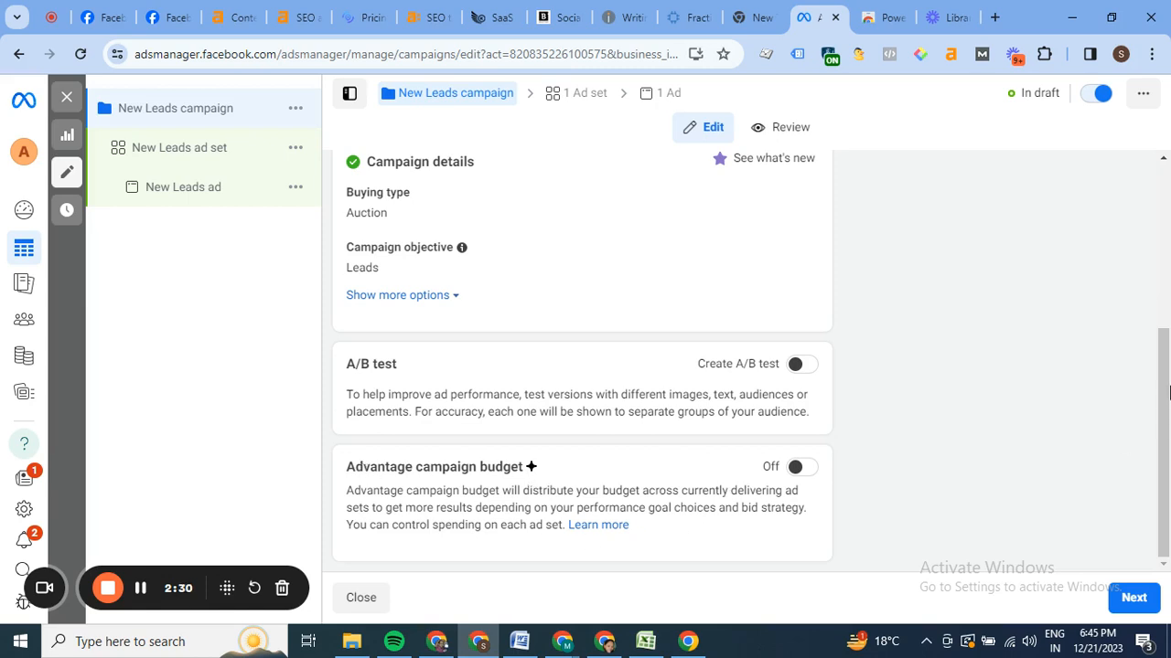
- Open the New Leads ad set, compare its settings with the checklist's ad set entries, and dismiss the conversion location recommendation
left_click(161, 150)
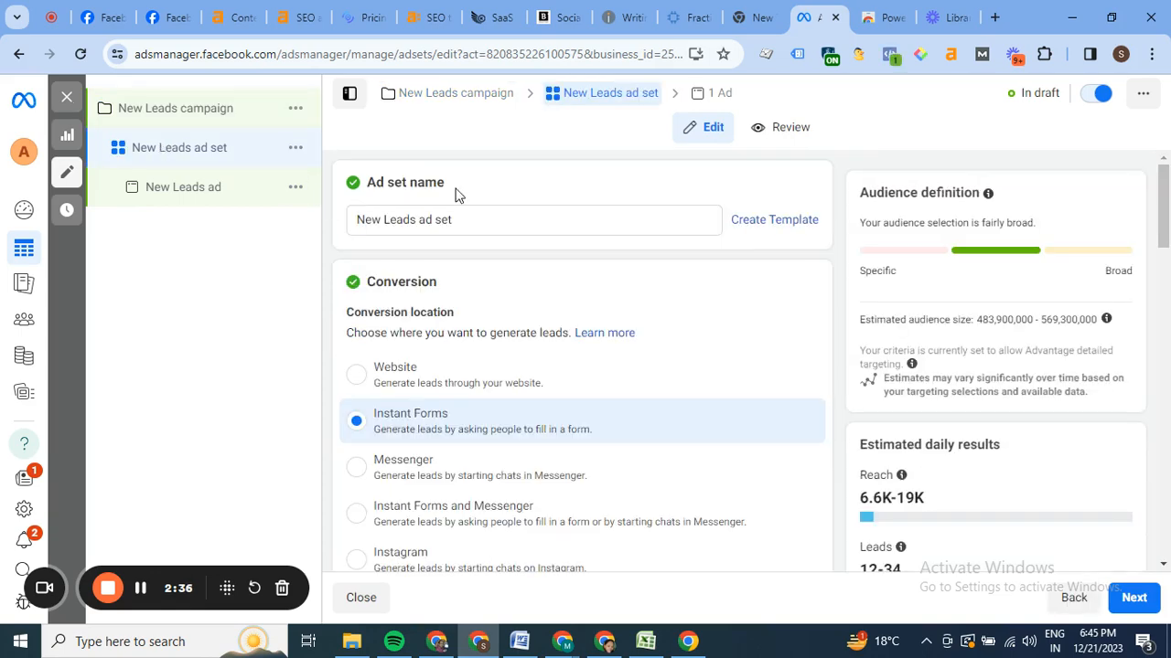
left_click(436, 641)
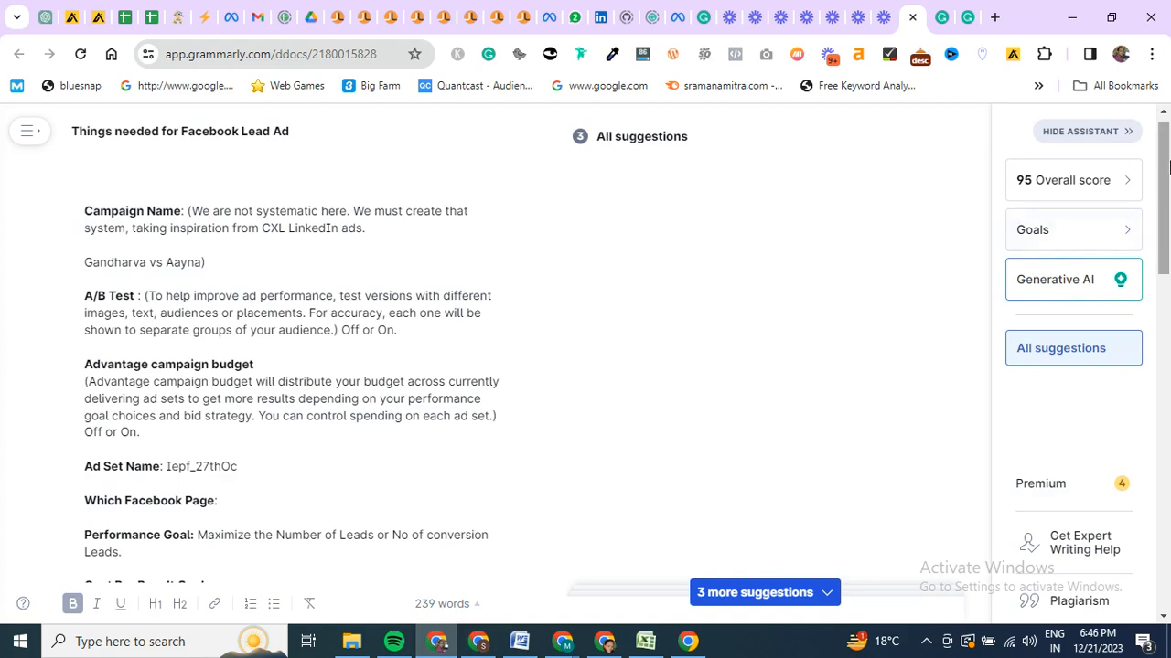
scroll(589, 215, "down", 3)
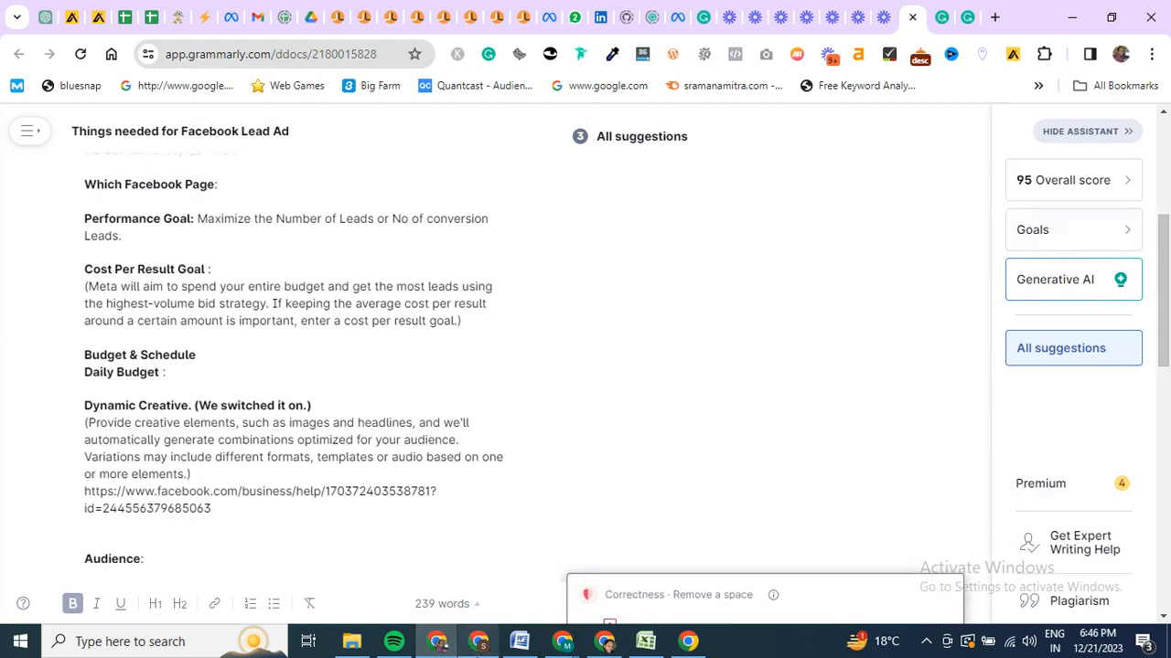
left_click(477, 642)
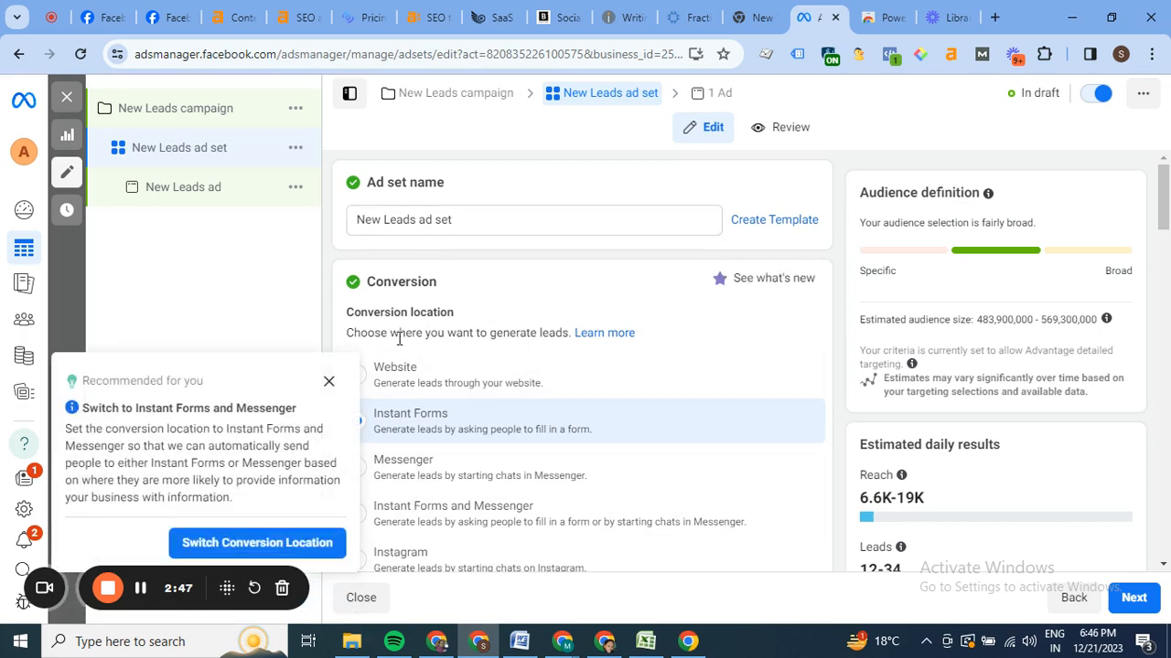
left_click(327, 383)
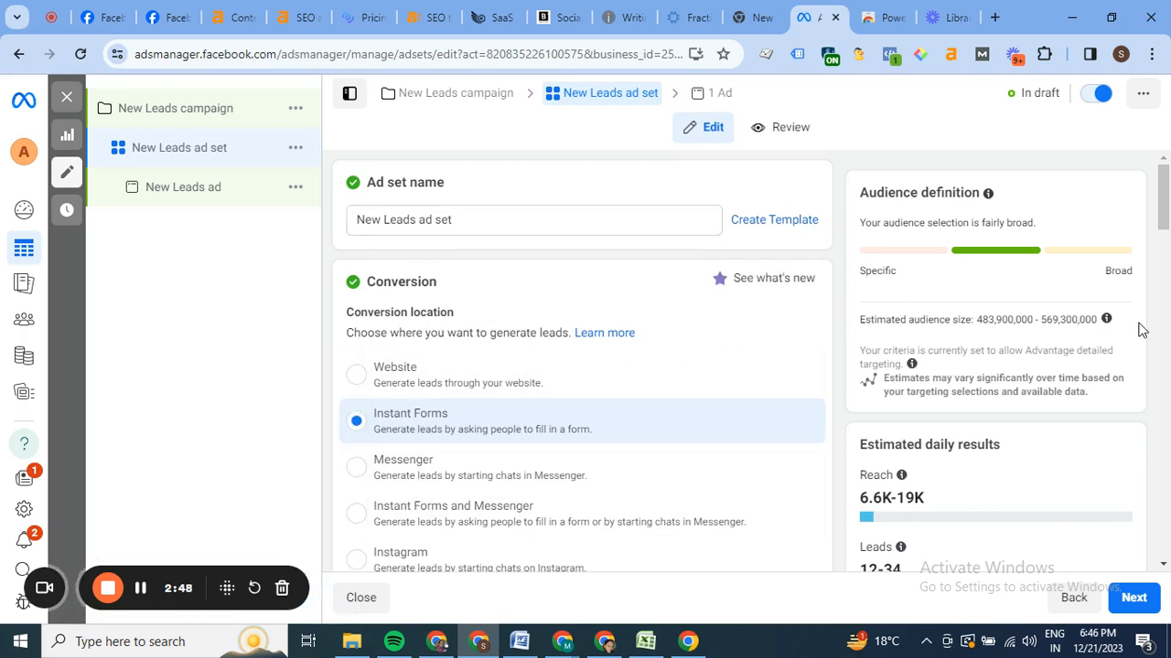
- Review the ad set's Facebook Page, performance goal, conversion location, cost per result goal and budget, checking them against the checklist
left_click_drag(1168, 185, 1168, 261)
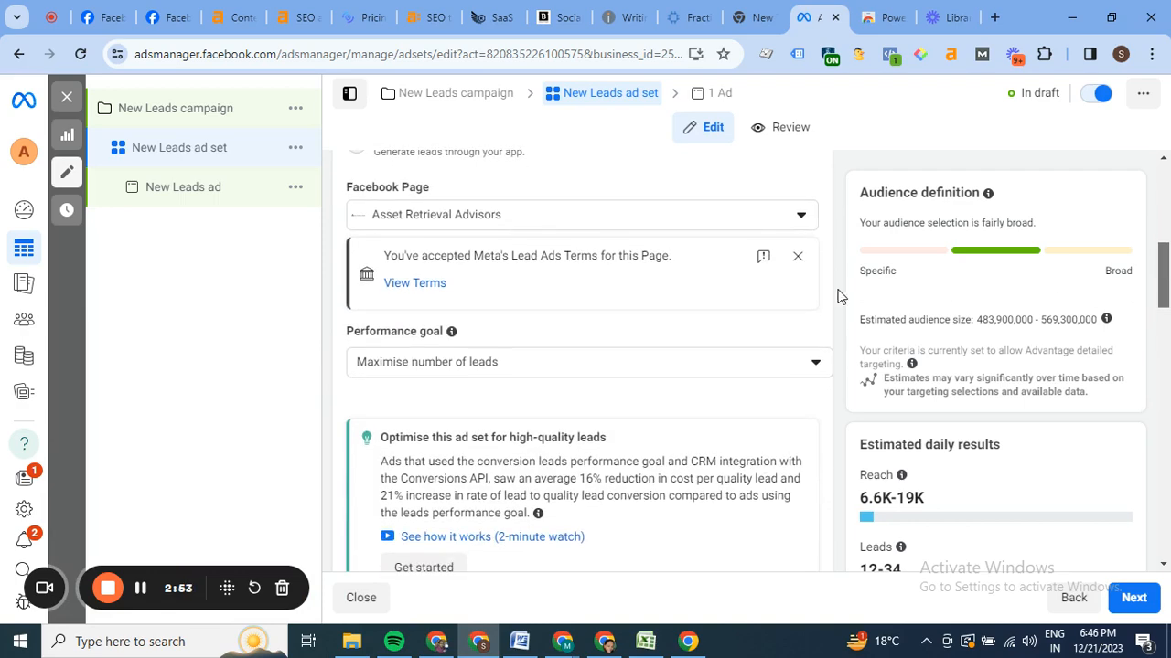
left_click(439, 643)
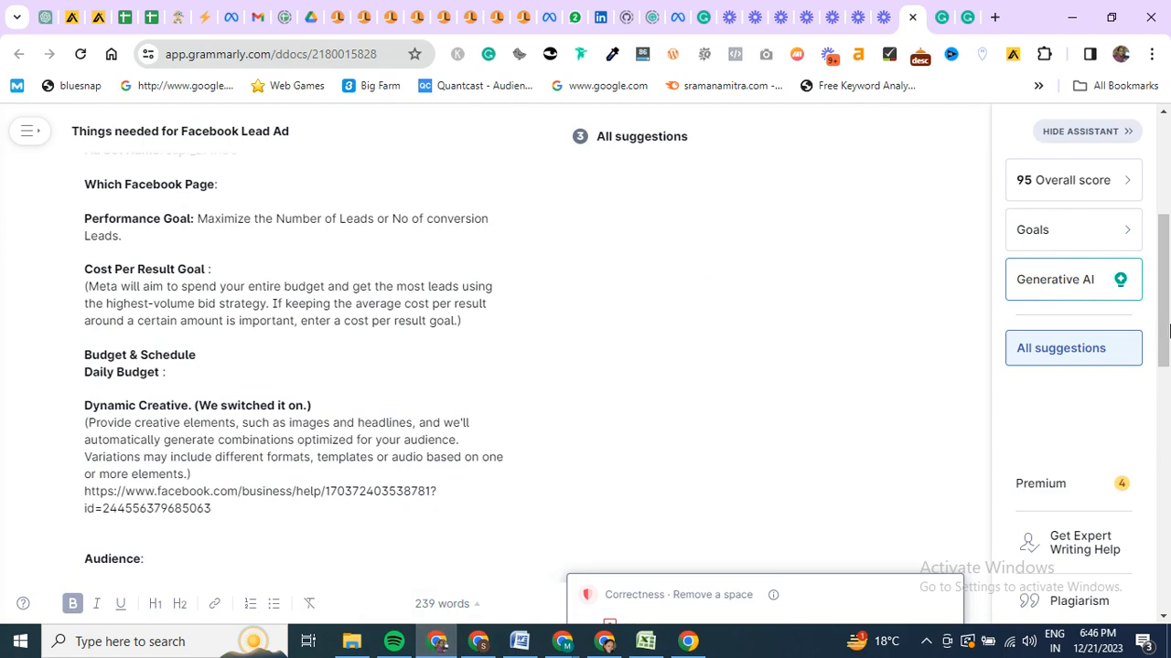
scroll(549, 366, "up", 1)
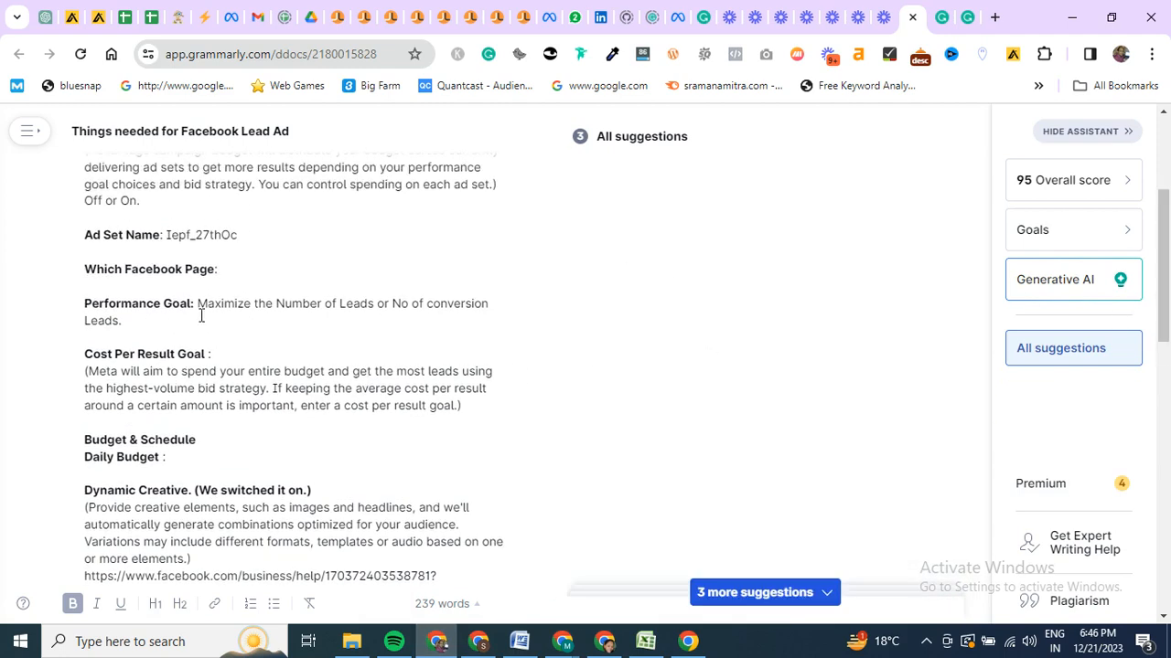
left_click(478, 642)
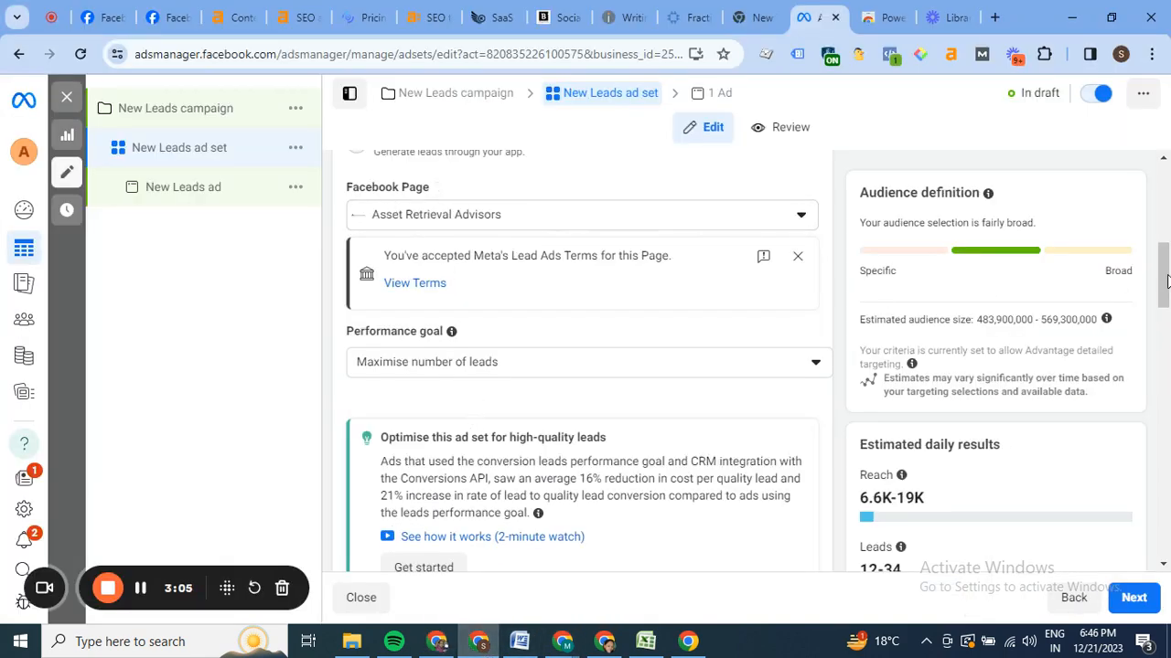
left_click_drag(1166, 279, 1168, 210)
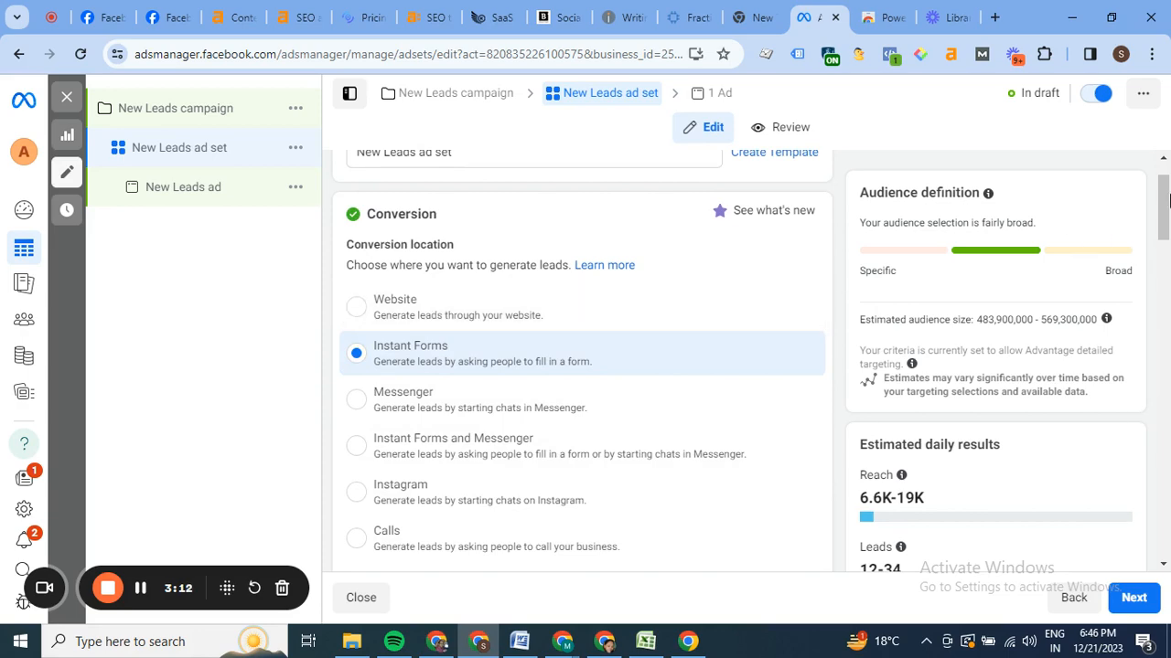
left_click_drag(1168, 201, 1168, 338)
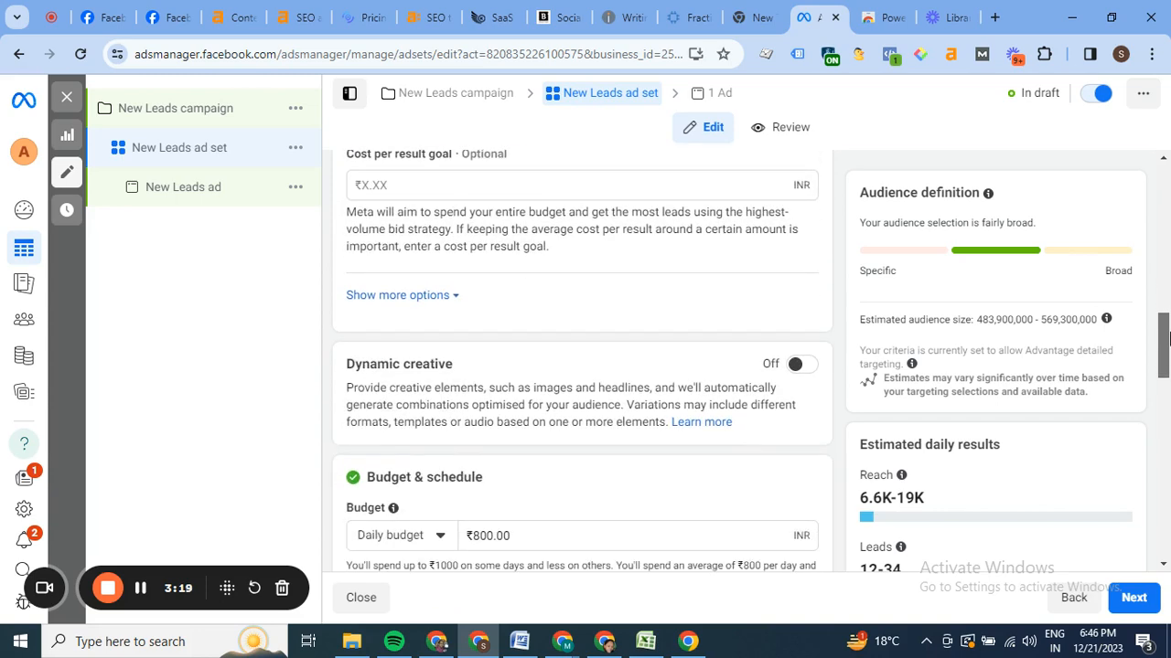
- Compare the ad set's performance goal options with the Performance Goal entry in the Grammarly checklist
left_click(436, 641)
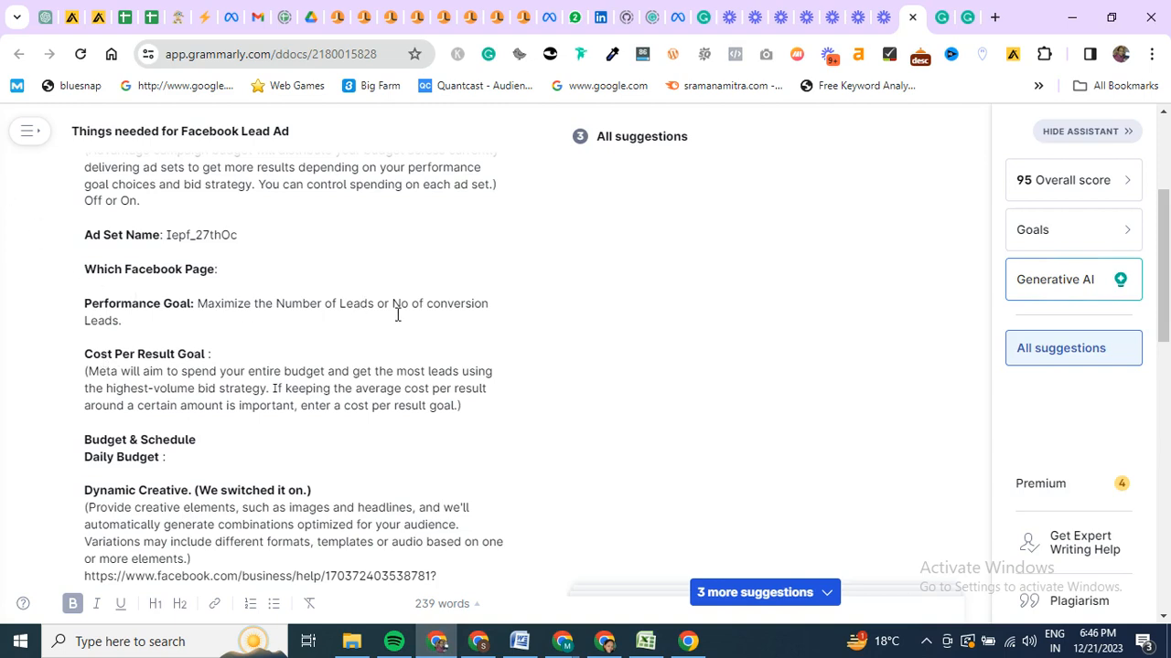
left_click(478, 641)
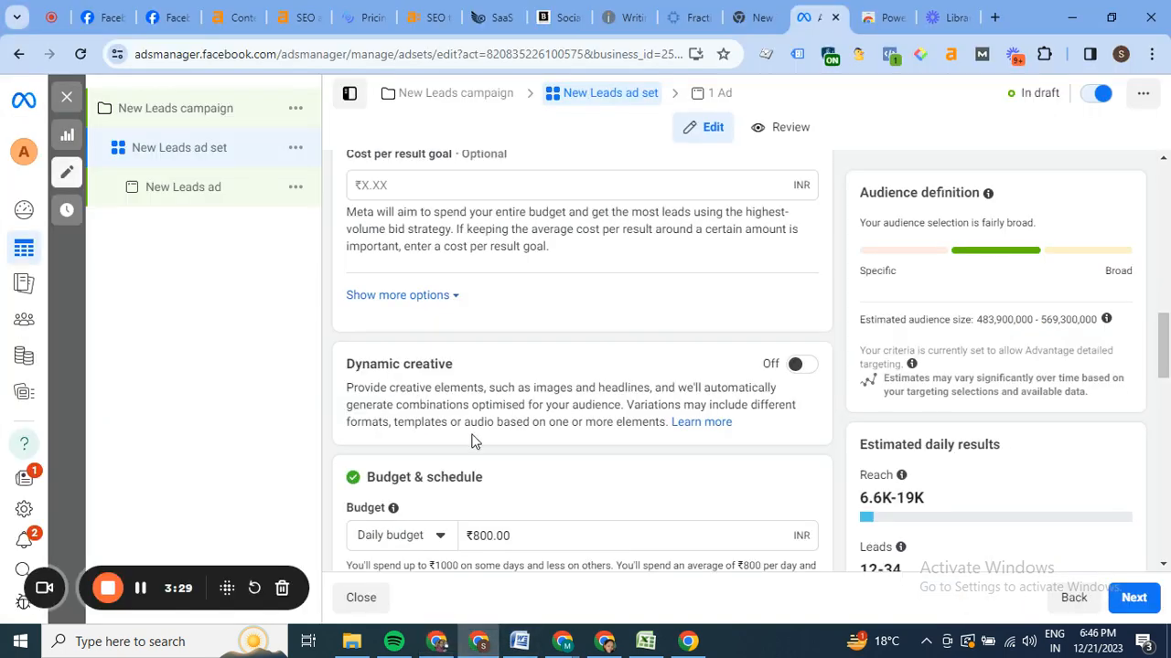
scroll(1167, 338, "up", 4)
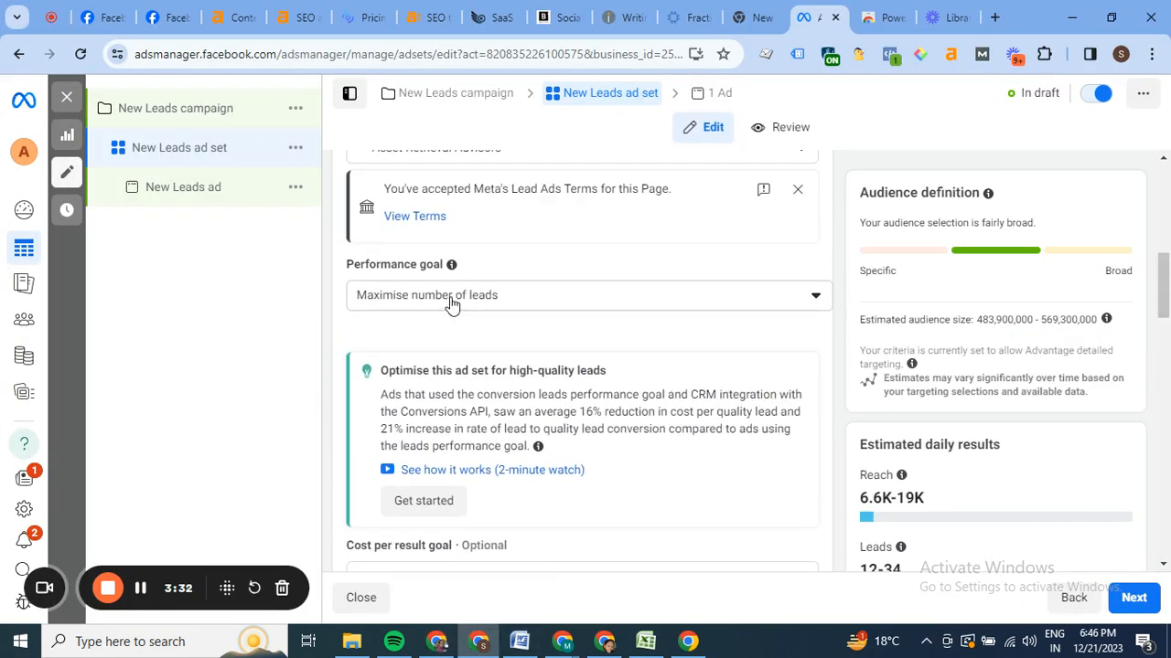
left_click(523, 299)
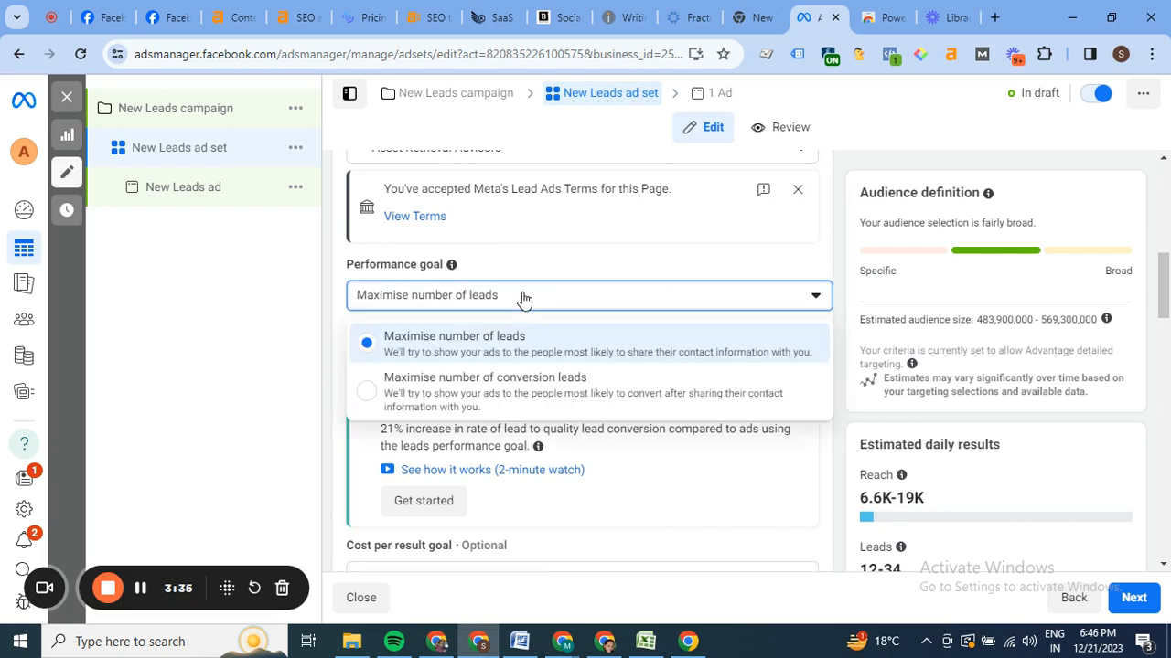
left_click(523, 299)
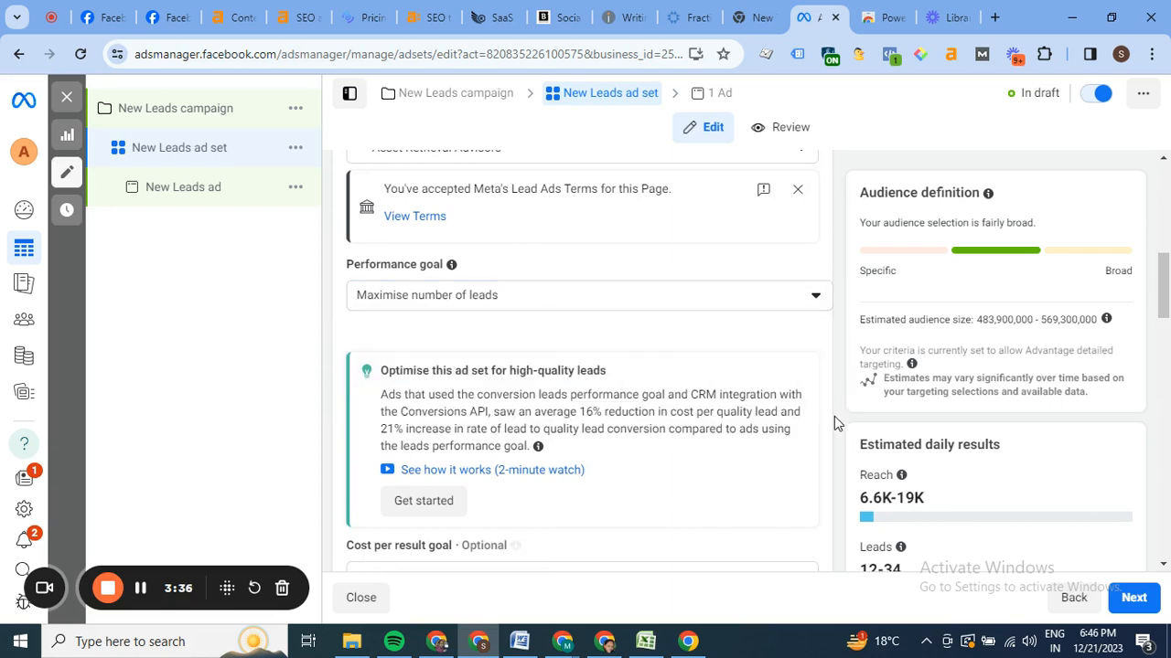
- Review the ad set from cost per result goal through budget and audience controls, and compare it with the checklist's Audience entries
scroll(1168, 247, "down", 2)
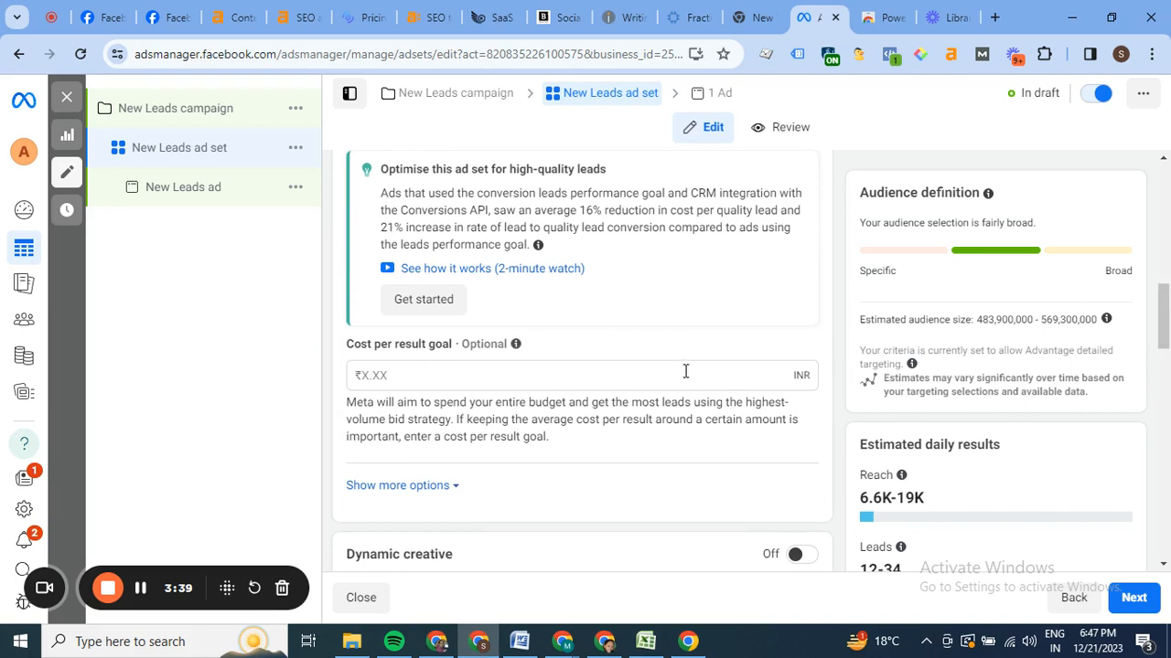
scroll(1164, 359, "down", 4)
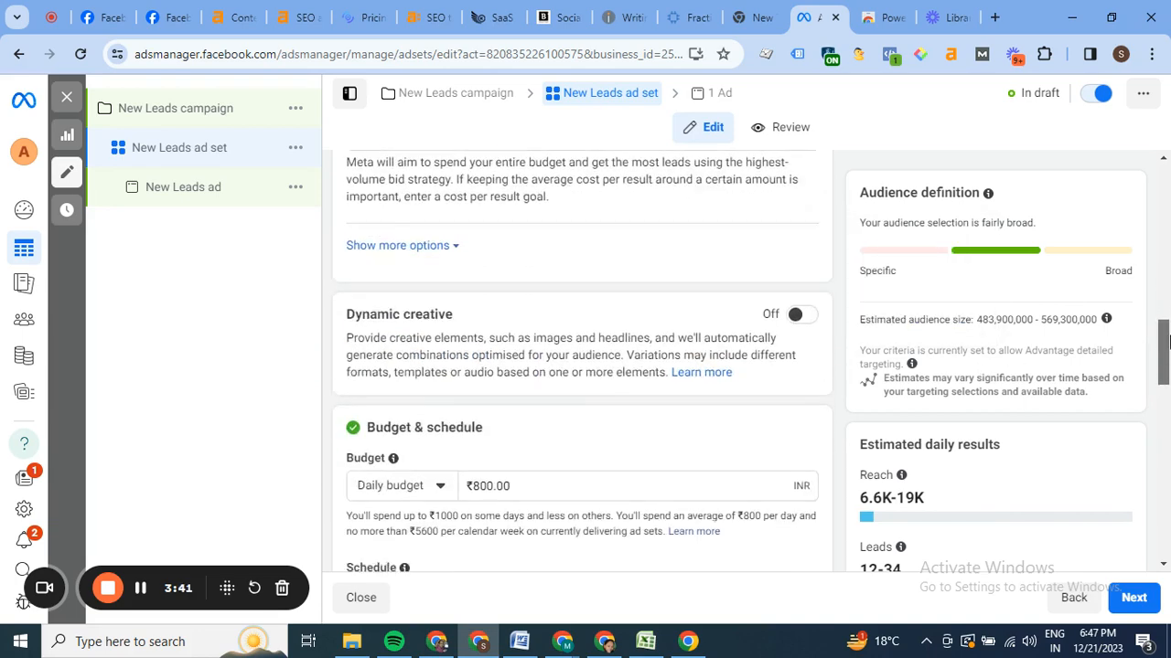
left_click_drag(1166, 360, 1132, 477)
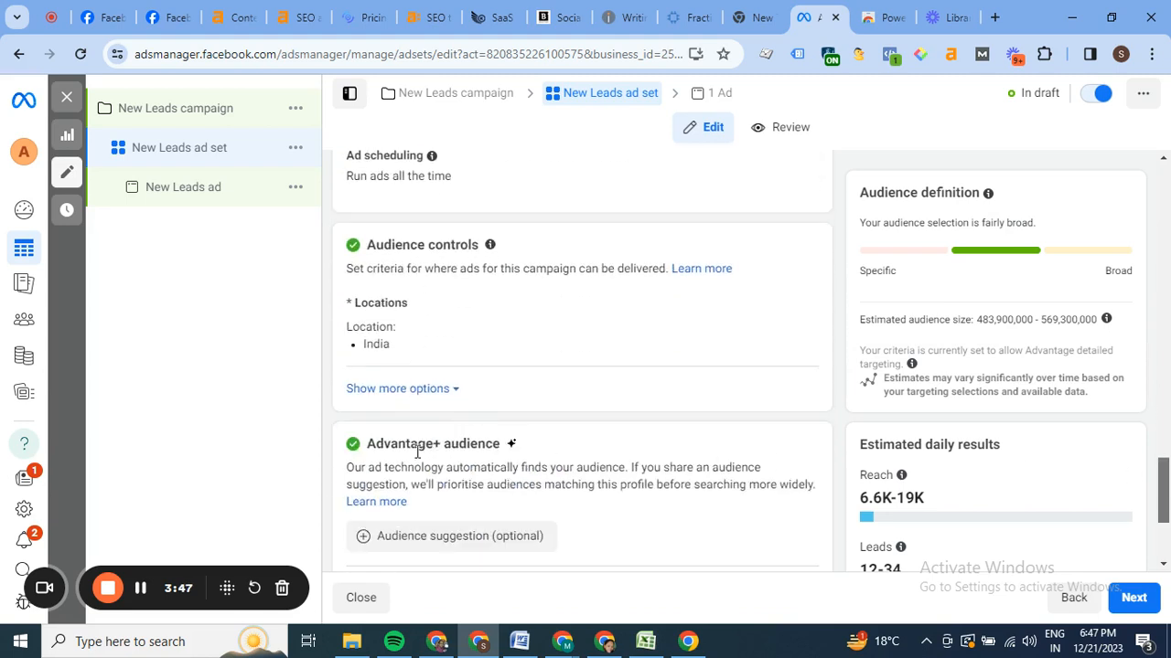
left_click(436, 643)
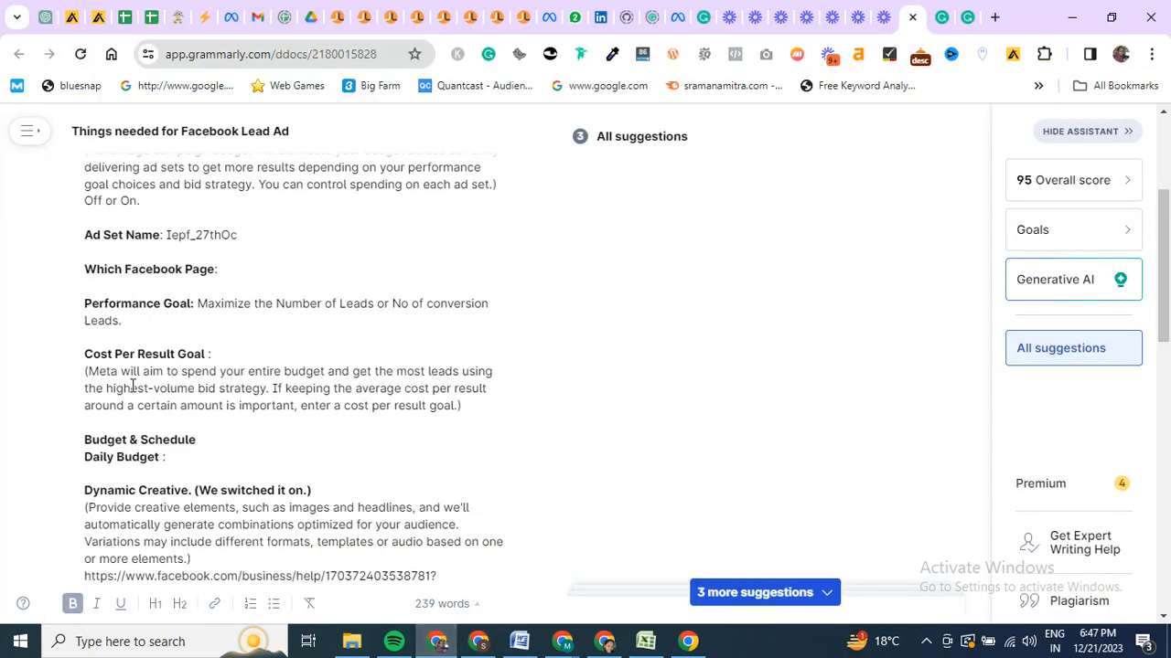
left_click_drag(1168, 256, 1168, 311)
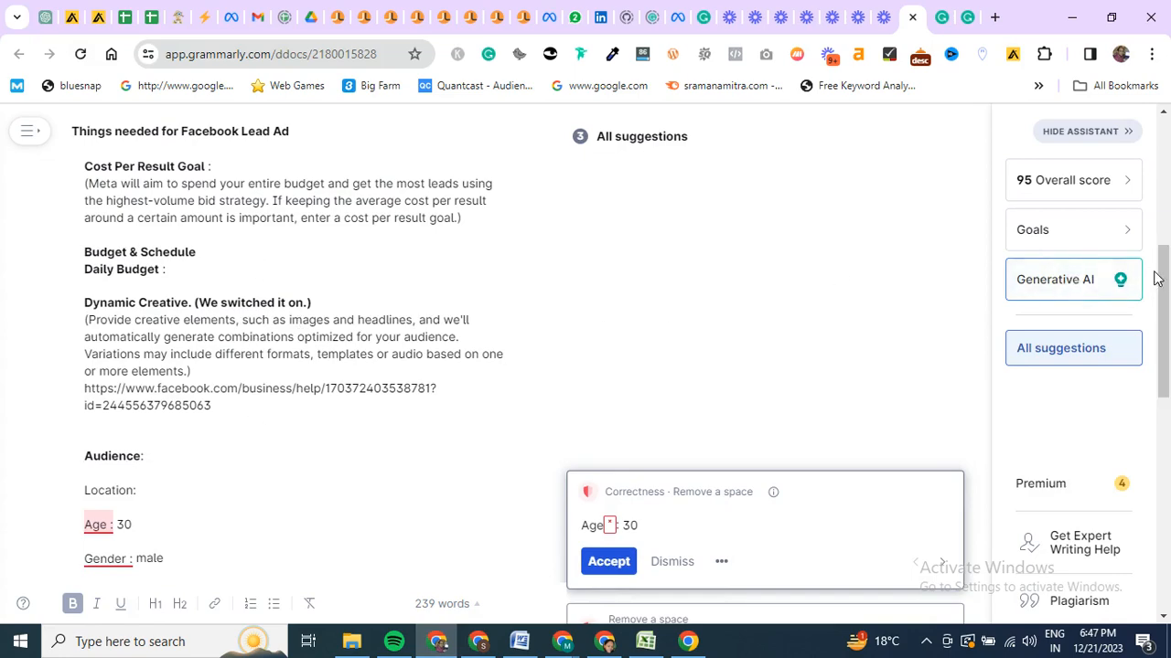
left_click_drag(1161, 274, 1167, 315)
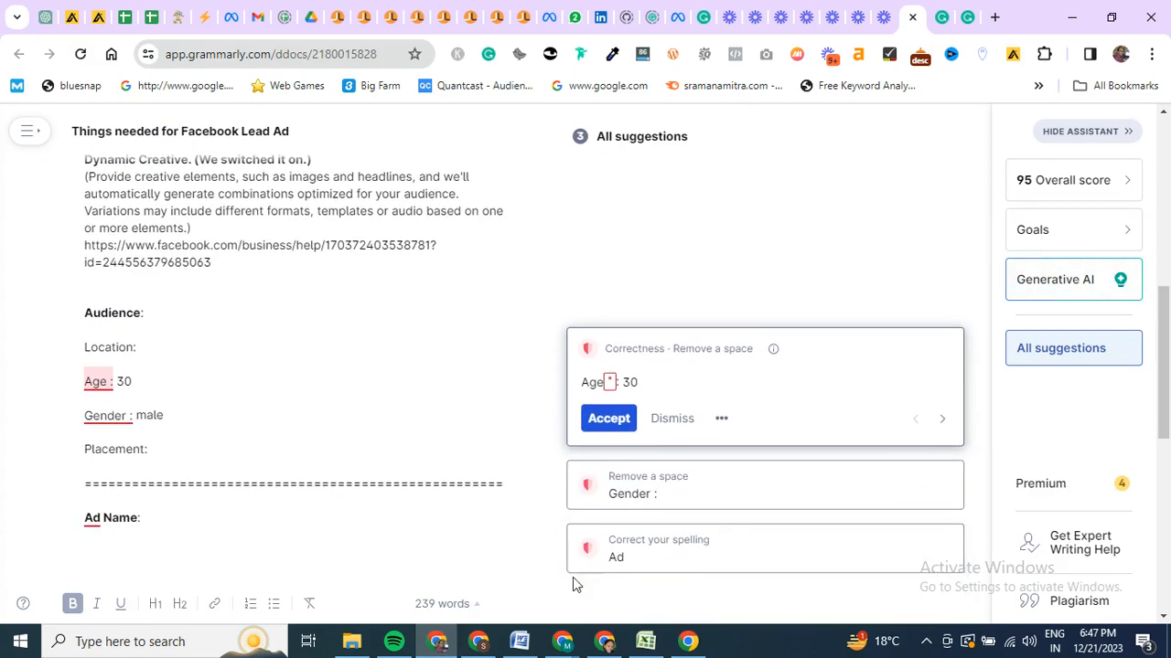
left_click(479, 641)
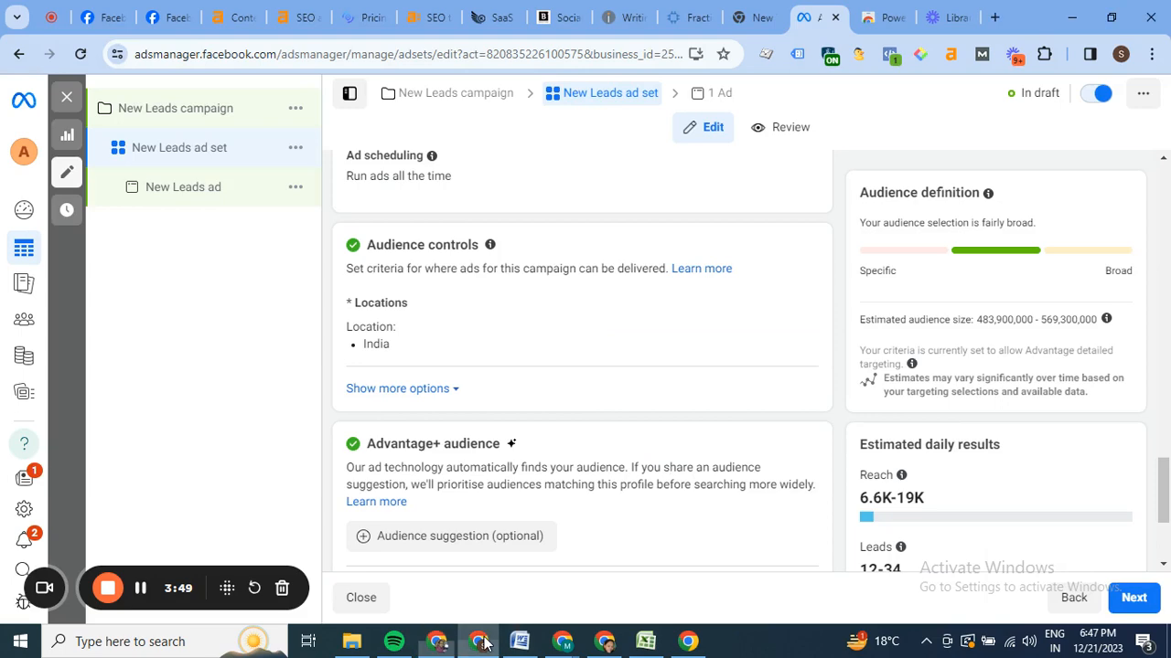
- Open the New Leads ad and review its name, partnership and identity settings alongside the checklist's ad entries
left_click(194, 199)
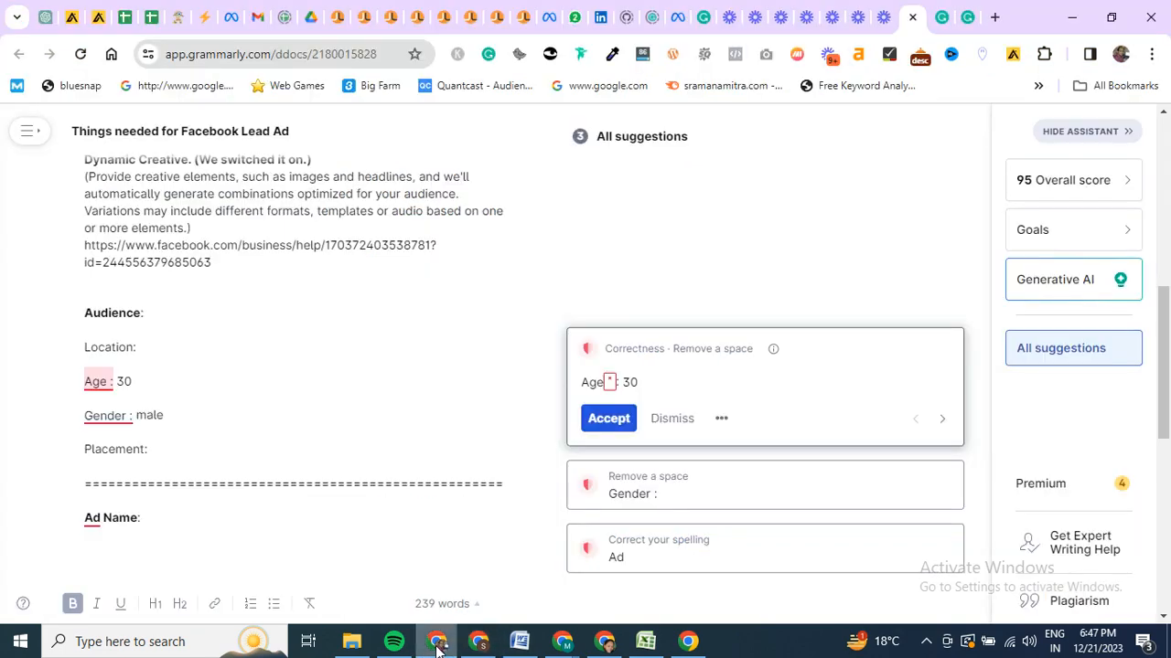
left_click(440, 644)
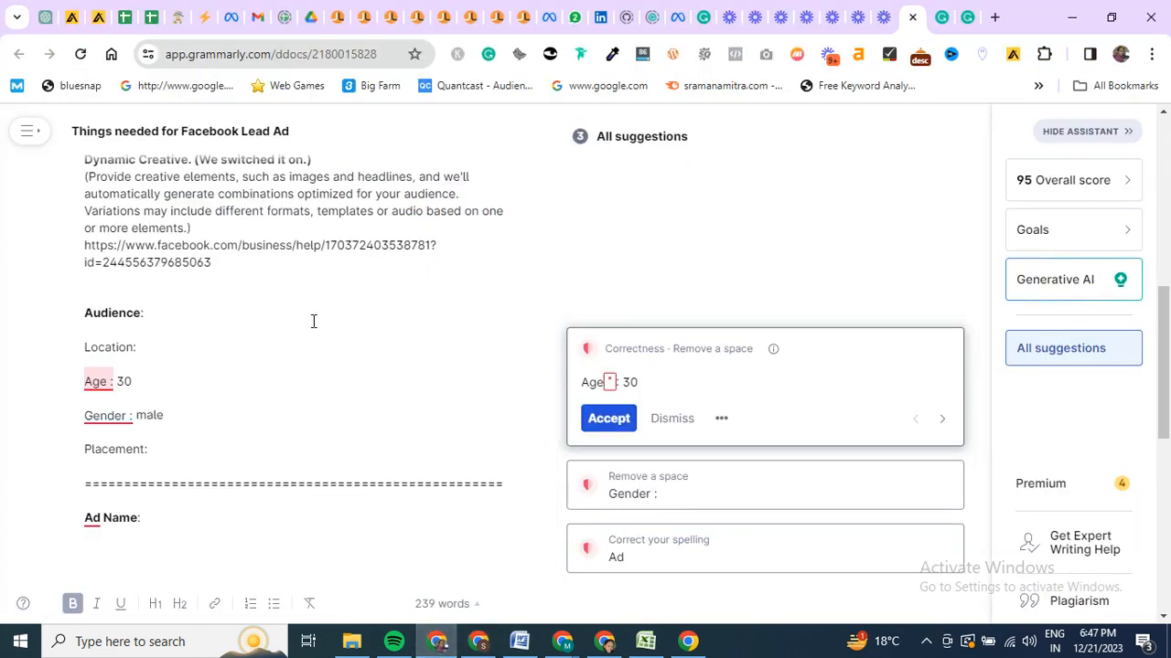
scroll(1168, 388, "down", 3)
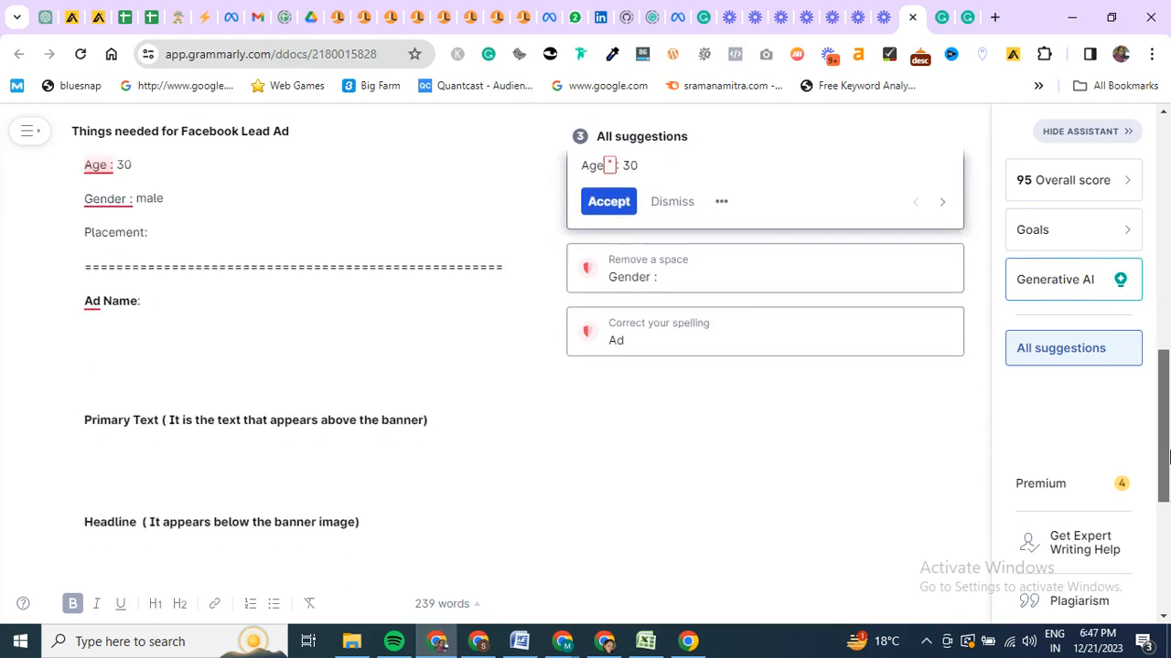
left_click(479, 641)
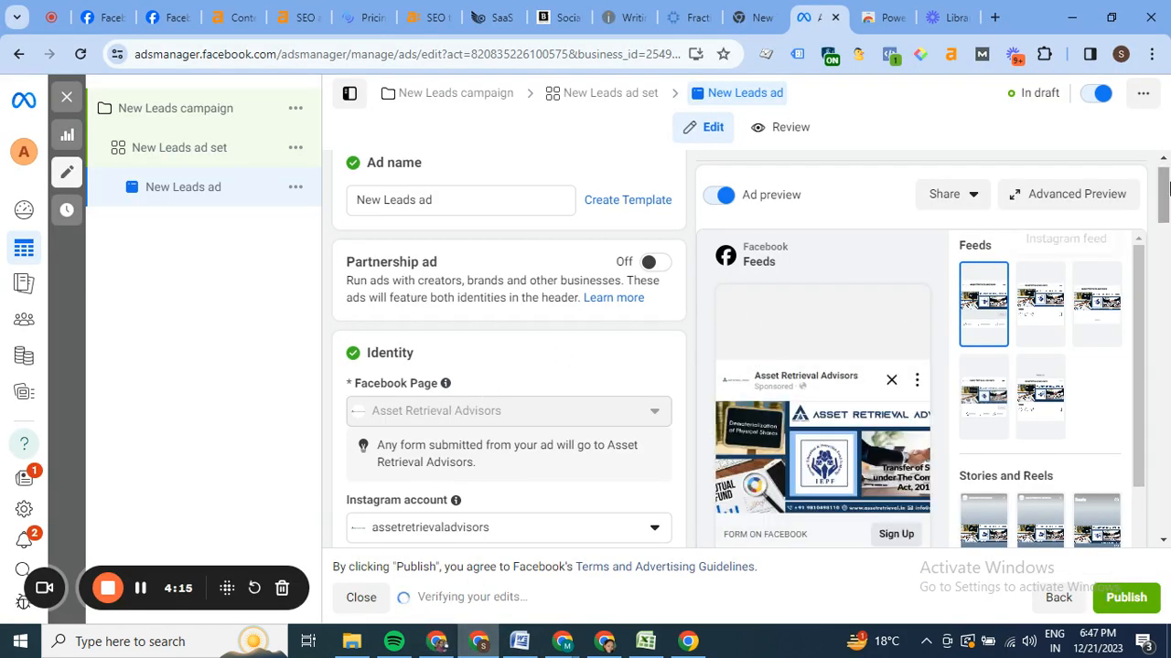
scroll(1163, 209, "down", 2)
scroll(1168, 208, "up", 1)
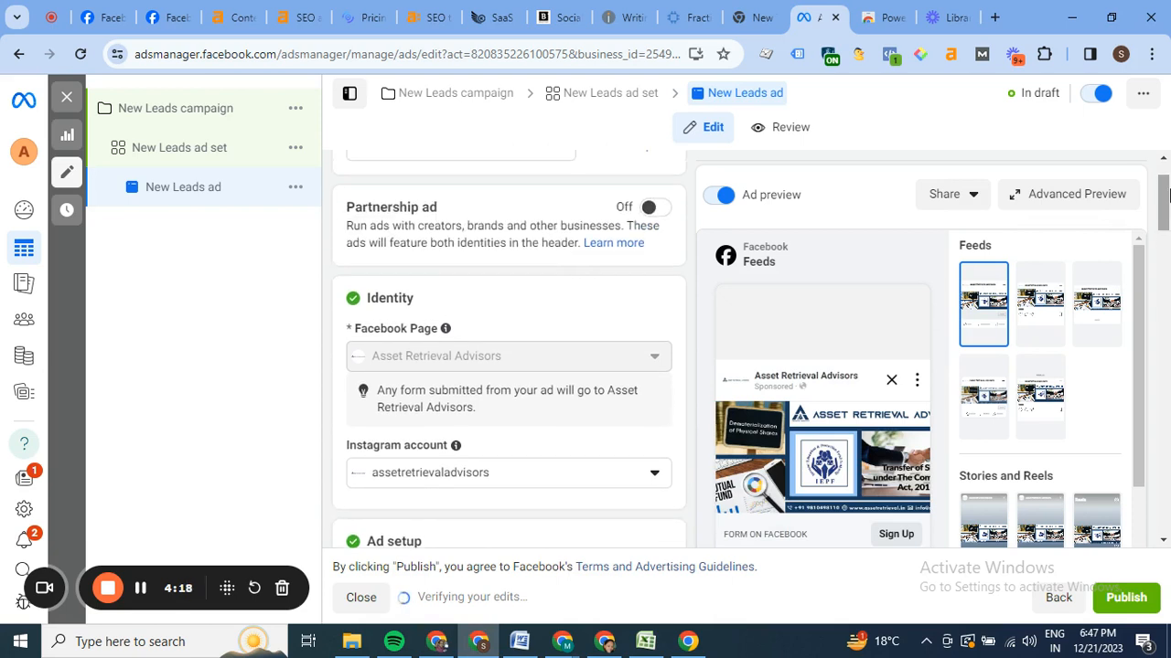
scroll(1168, 191, "down", 1)
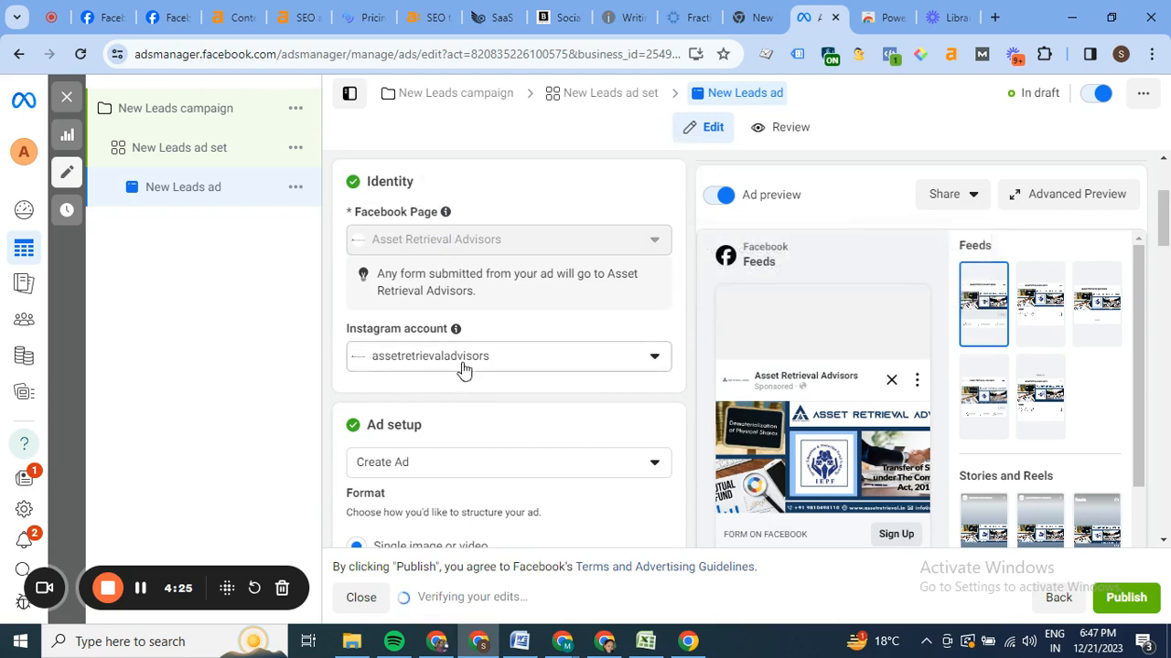
- Check the checklist's Ad Name, Primary Text and Headline entries against the ad's identity and Ad setup sections
left_click(436, 643)
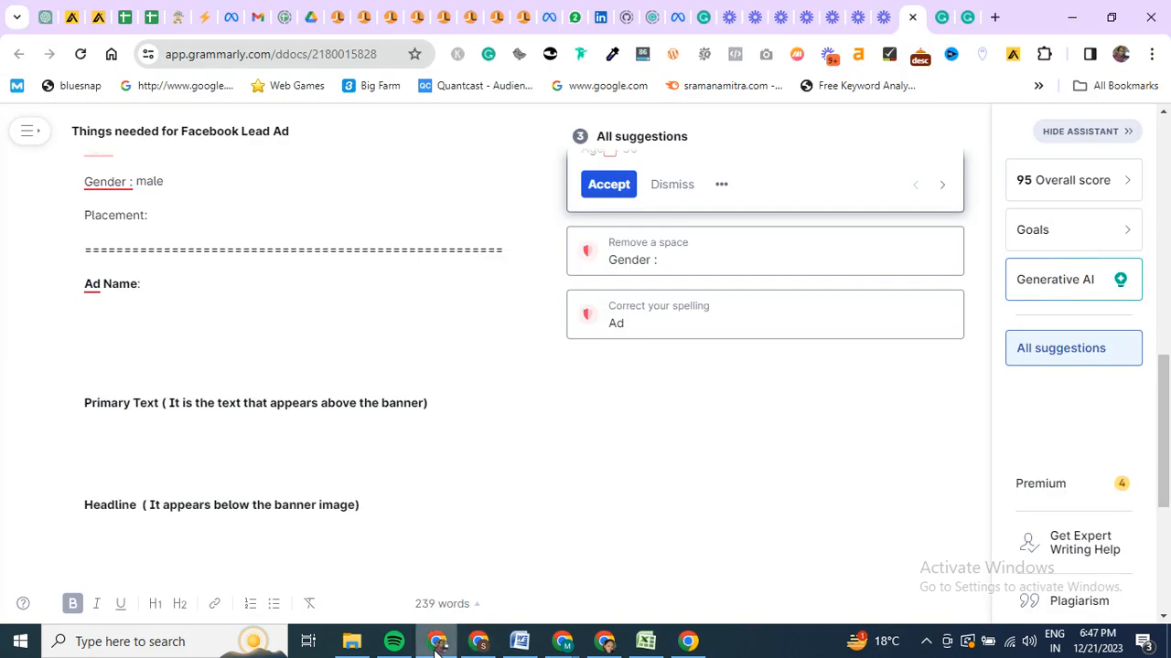
left_click(478, 641)
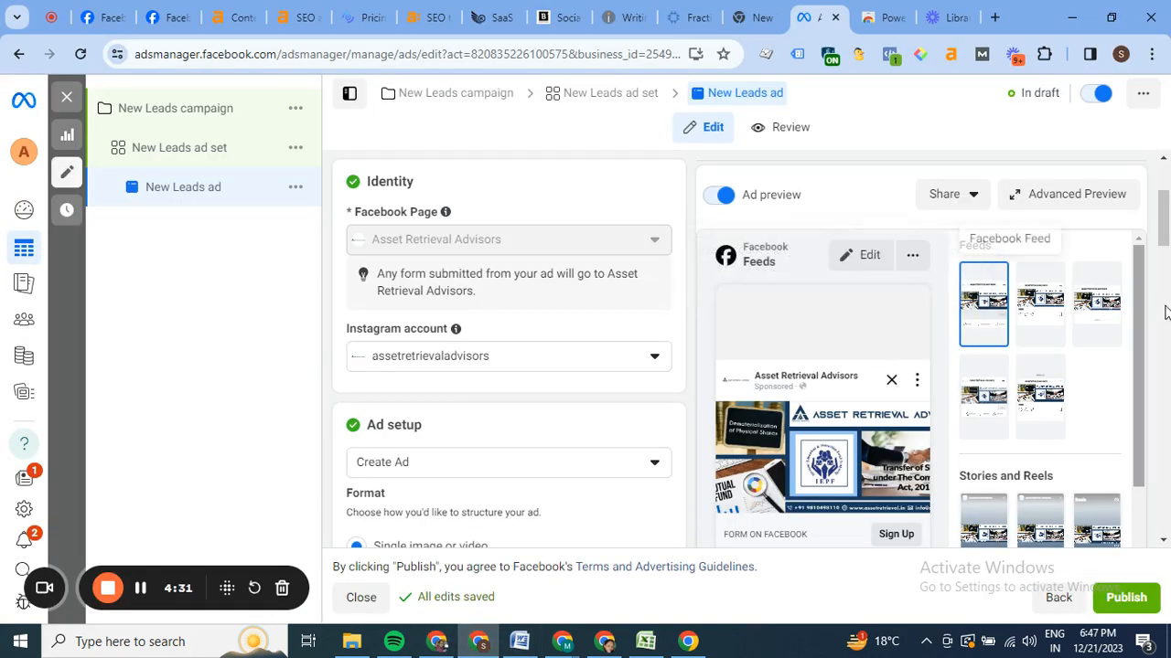
scroll(1167, 249, "down", 1)
left_click_drag(1167, 249, 1167, 265)
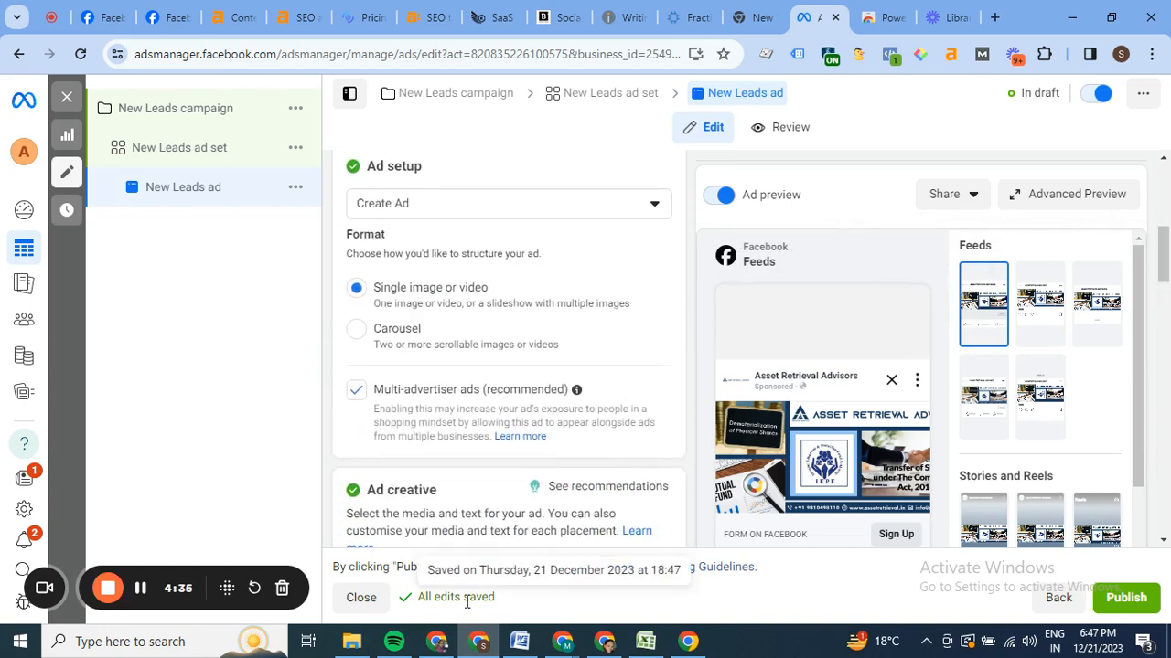
left_click(443, 647)
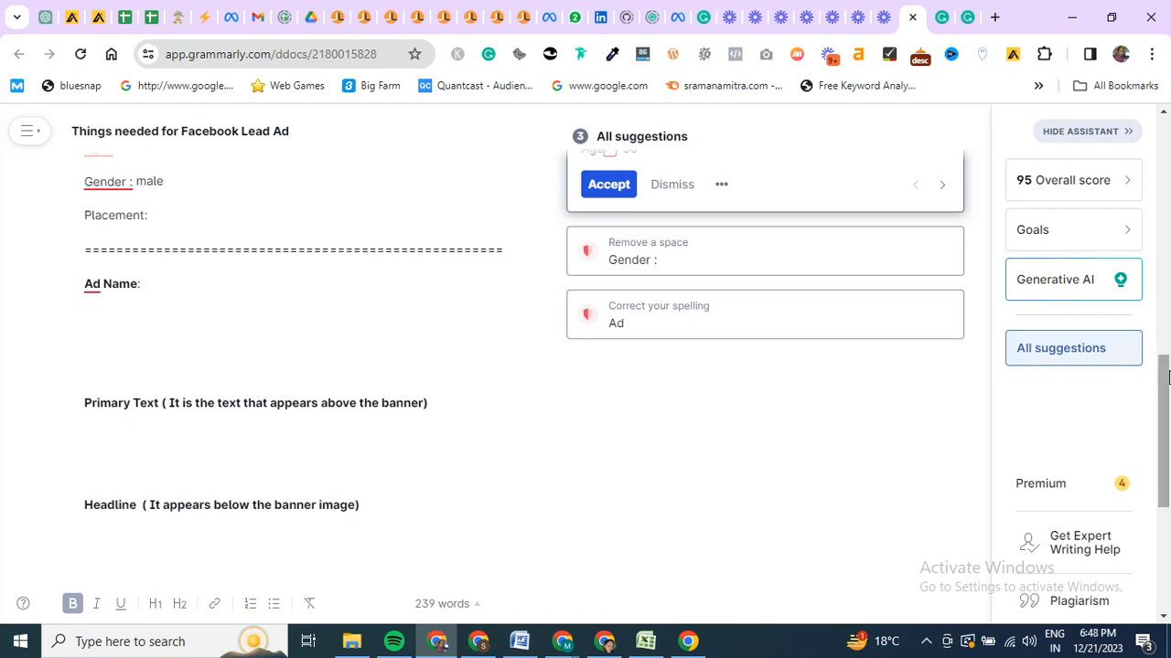
left_click_drag(1168, 369, 1168, 332)
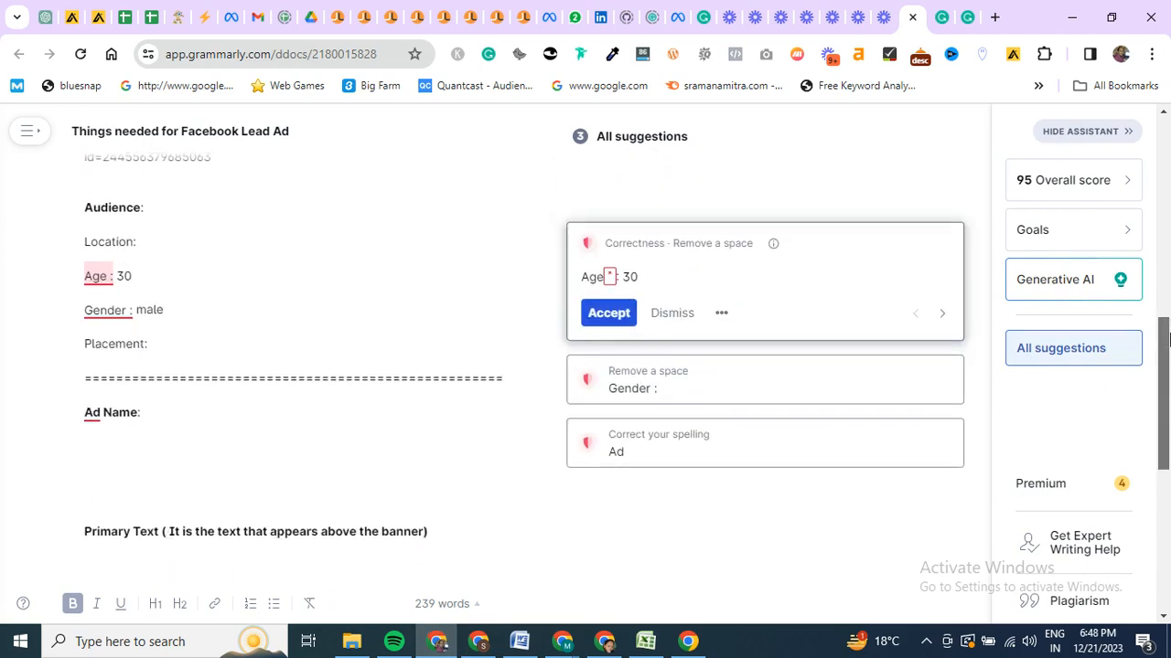
left_click(476, 643)
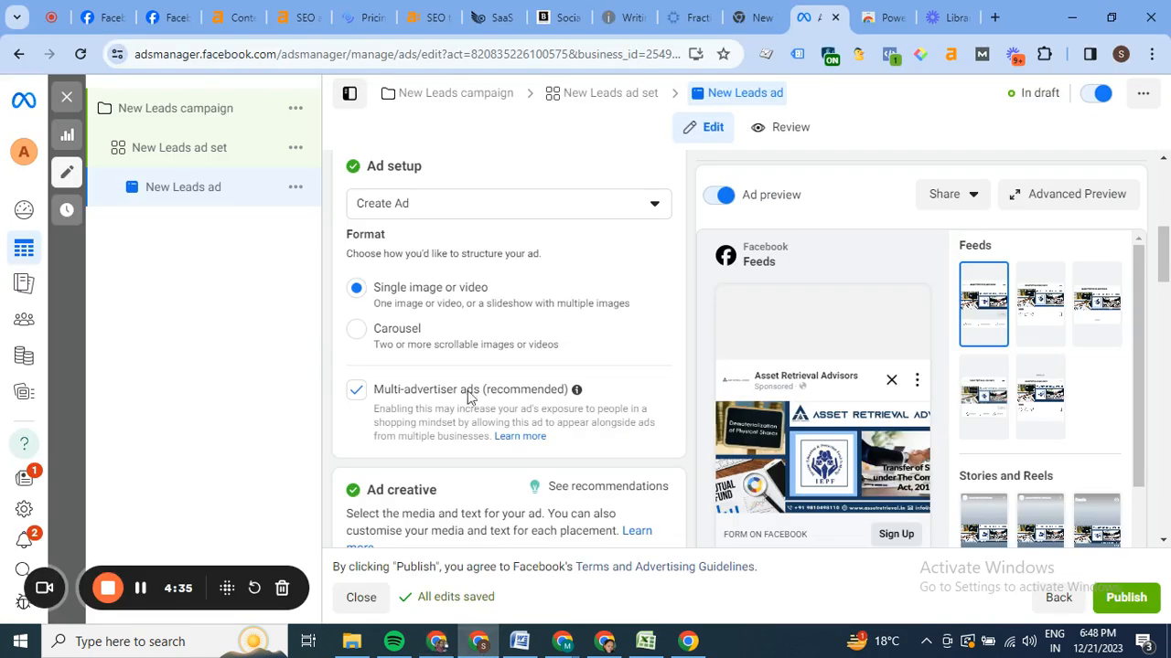
- View the Ad setup creation options, and try the Carousel format before restoring Single image or video
left_click(416, 211)
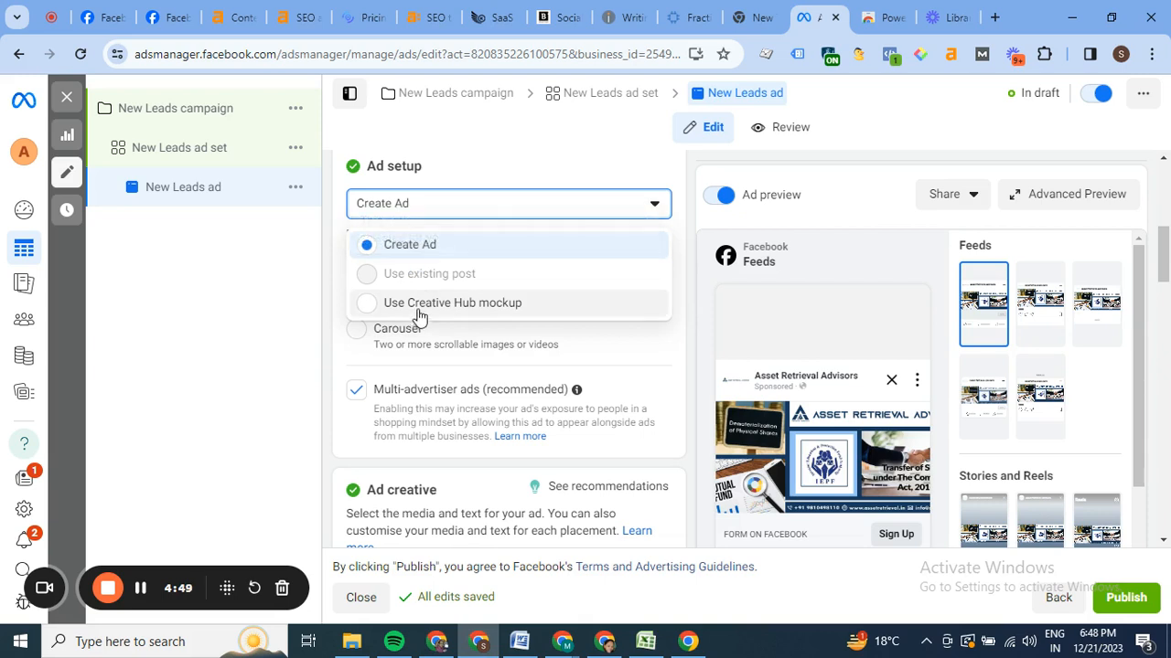
left_click(468, 208)
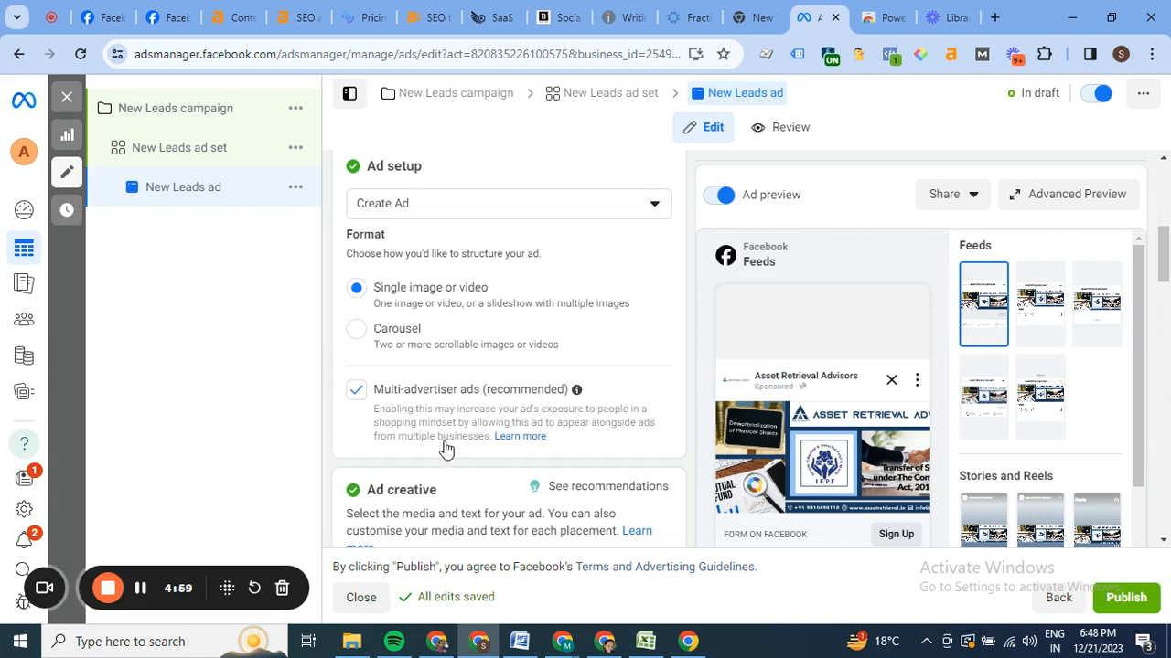
left_click(357, 331)
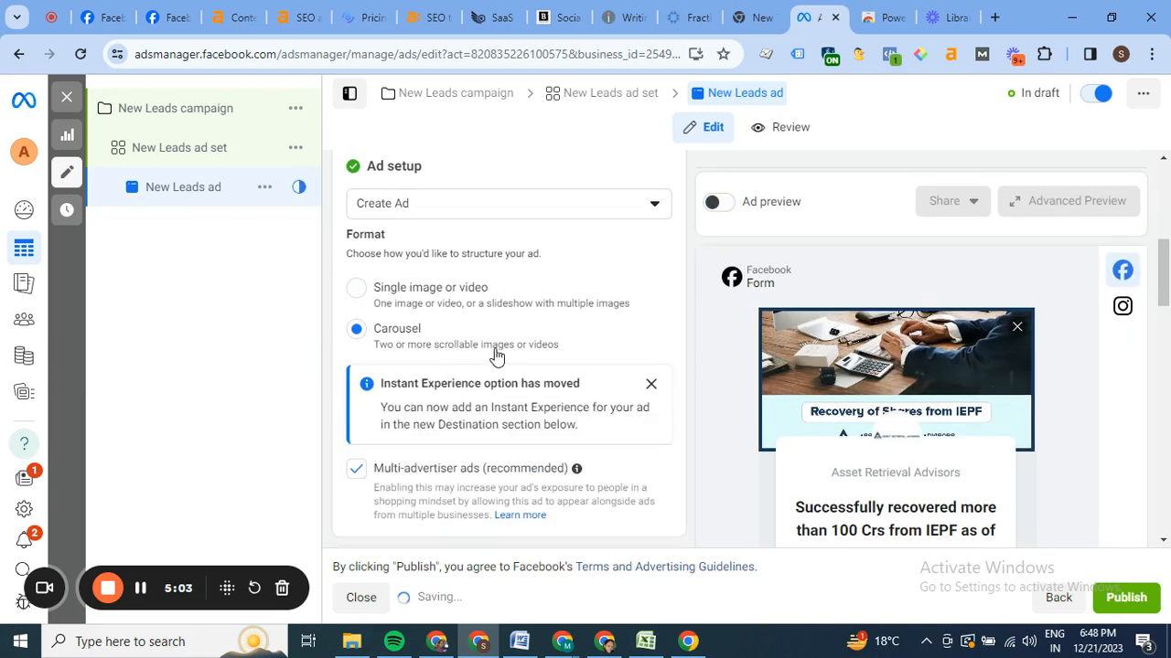
left_click(357, 289)
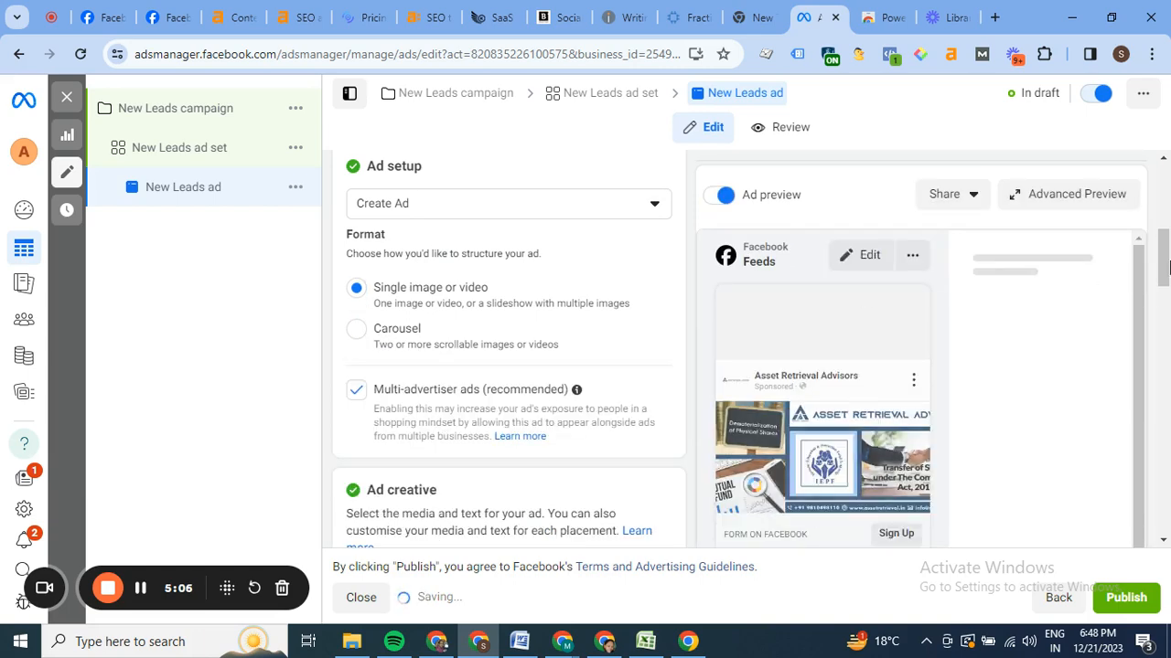
- Open the ad creative's media editor at Add media and view the image upload chooser, closing it without selecting a file
scroll(1164, 274, "down", 1)
scroll(1165, 298, "down", 4)
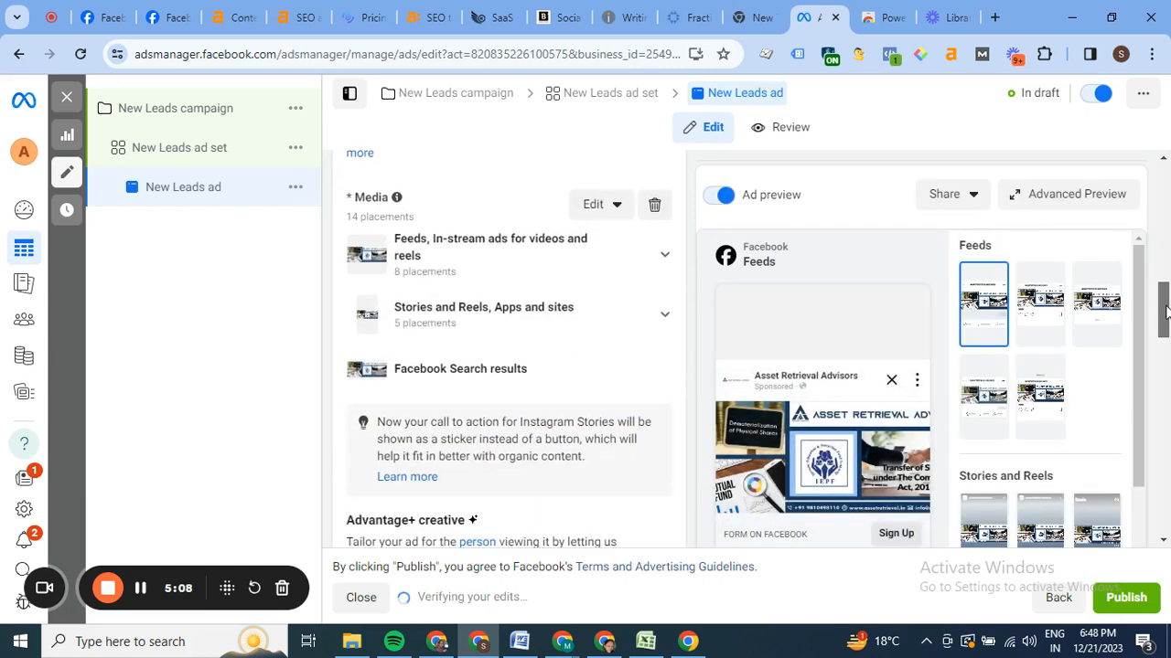
left_click_drag(1166, 311, 1167, 307)
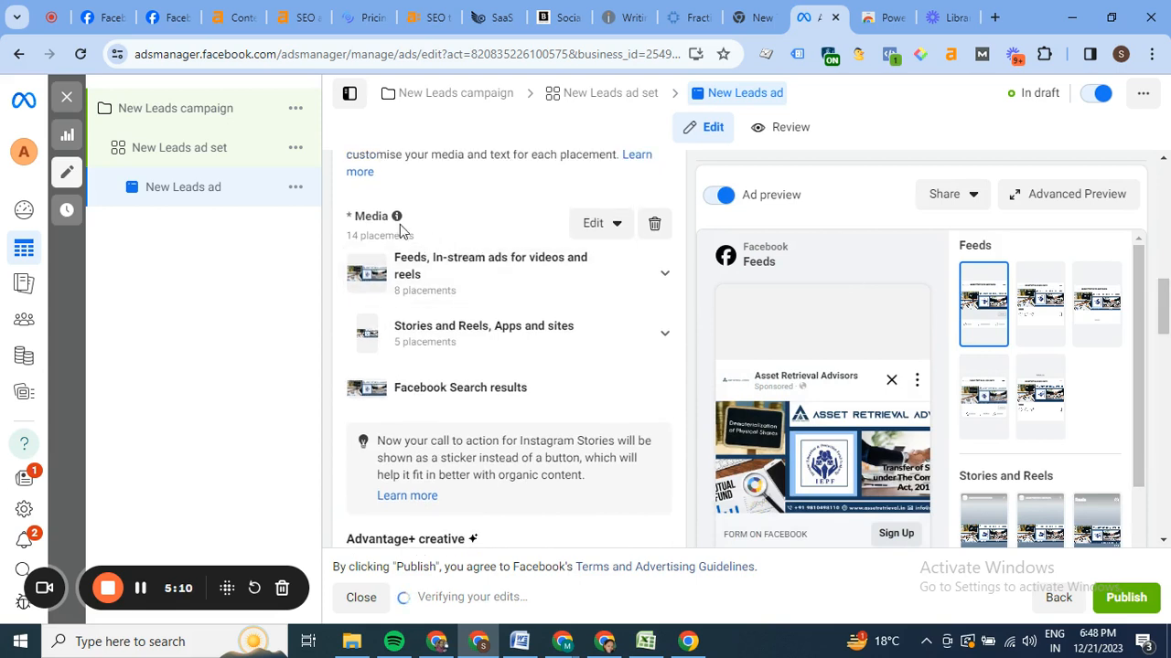
left_click(604, 227)
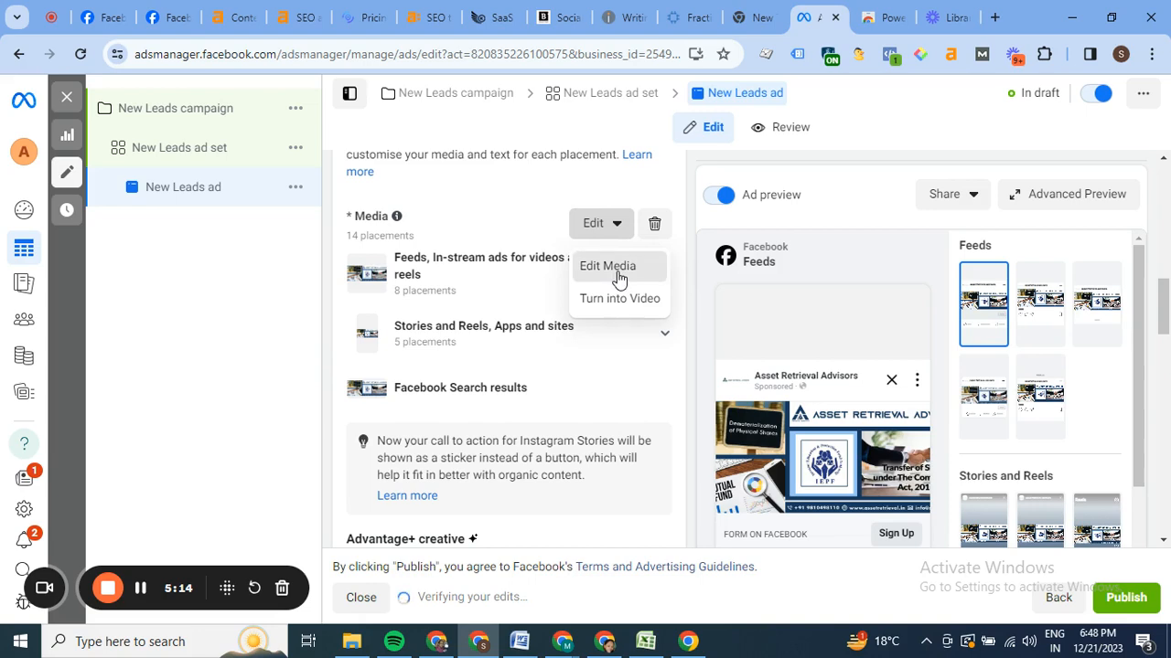
left_click(619, 278)
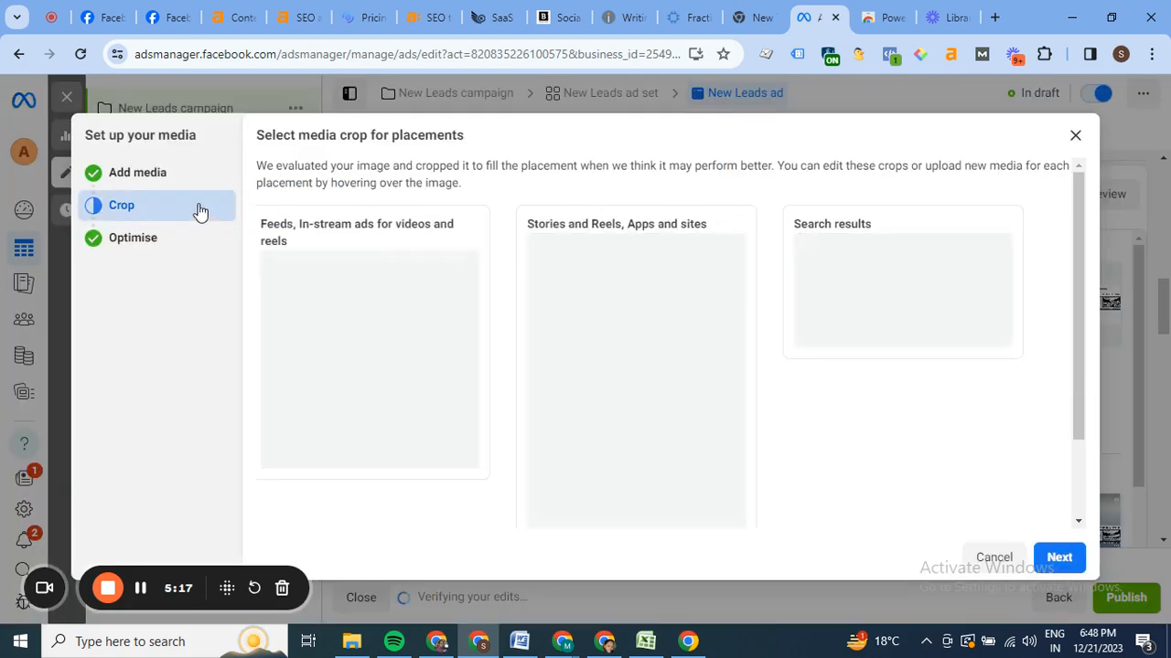
left_click(169, 179)
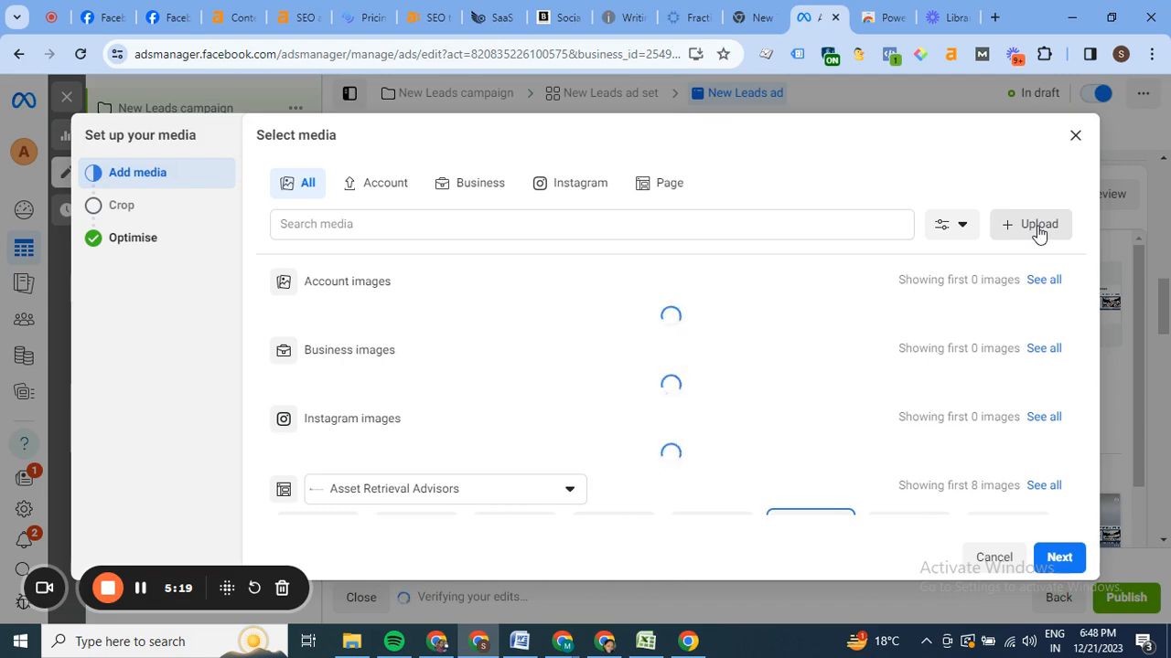
left_click(1039, 224)
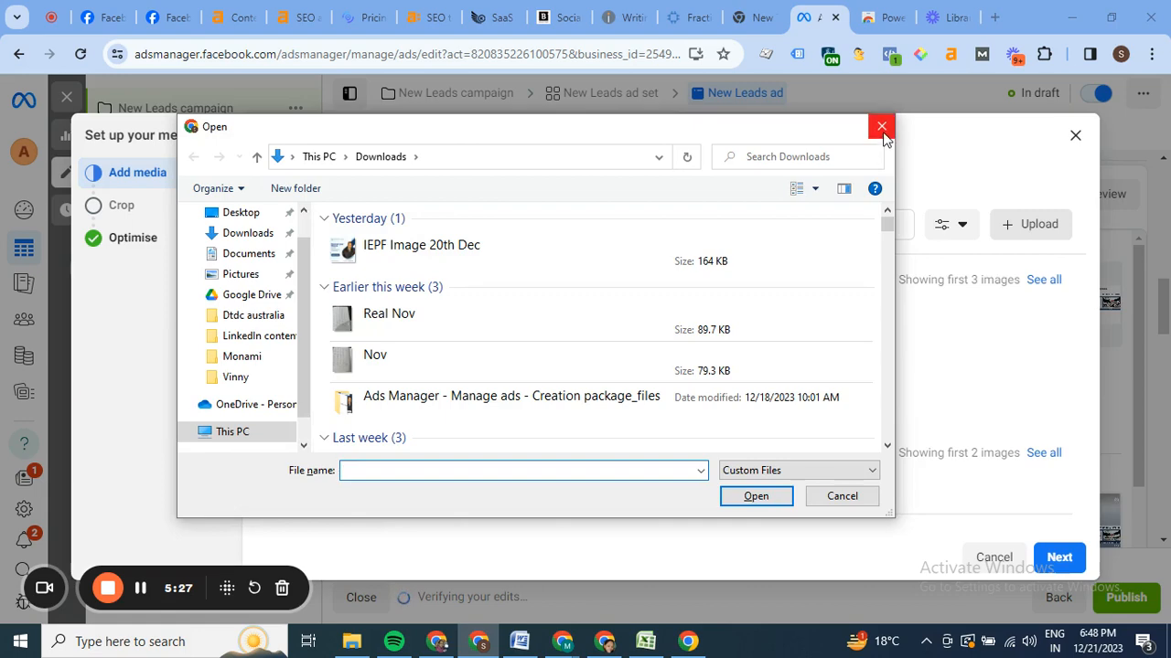
left_click(882, 128)
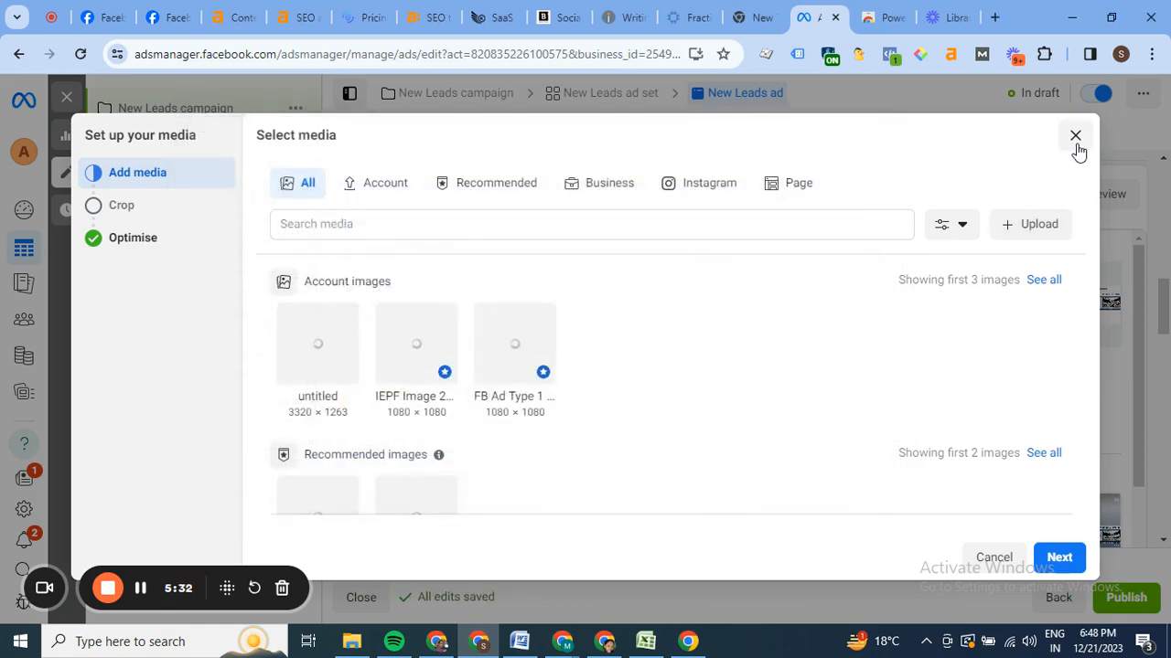
- Close the media selector and enter "hi how are you" as the ad's primary text
left_click(1075, 135)
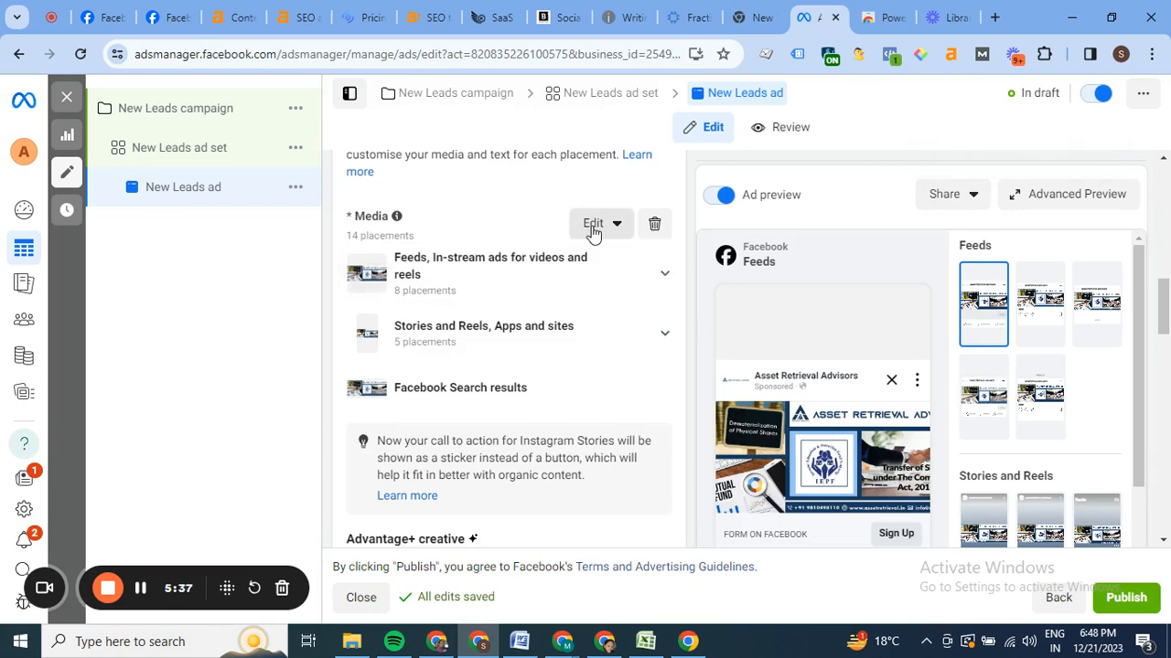
left_click_drag(1163, 306, 1167, 174)
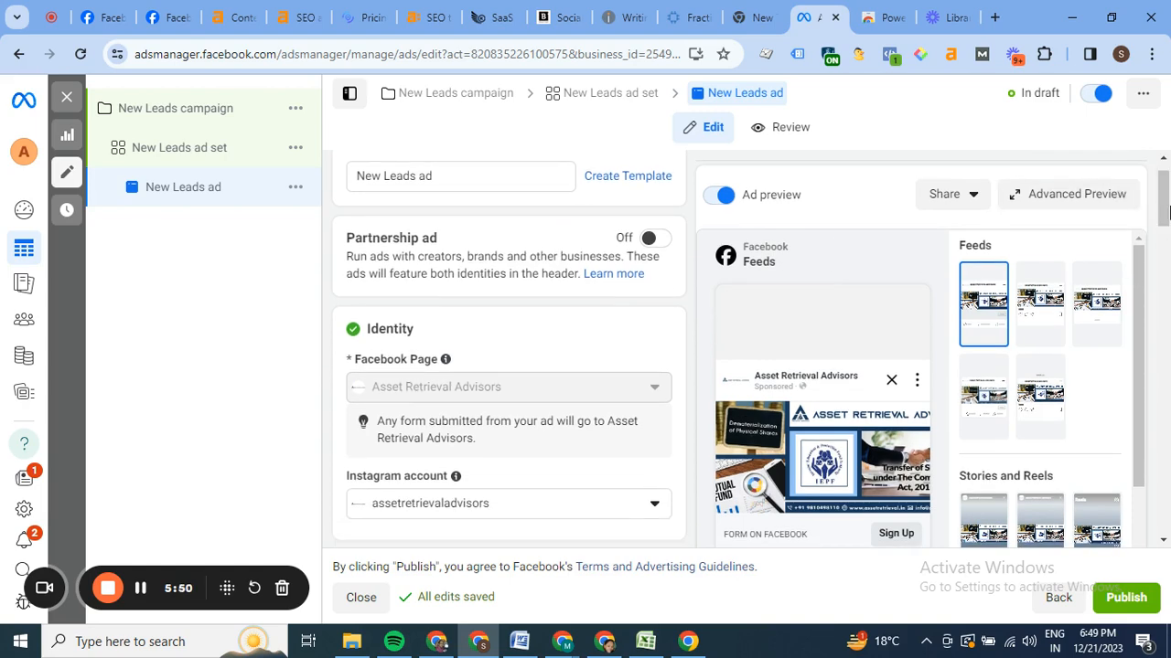
scroll(1165, 224, "down", 1)
left_click_drag(1165, 224, 1165, 392)
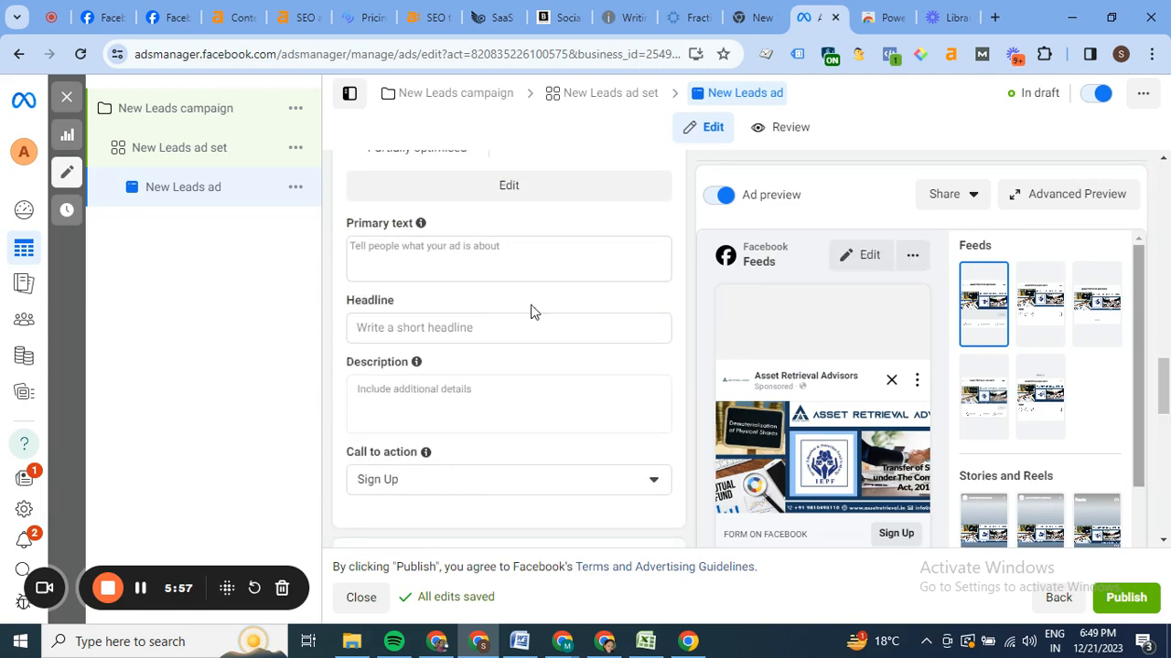
left_click(383, 246)
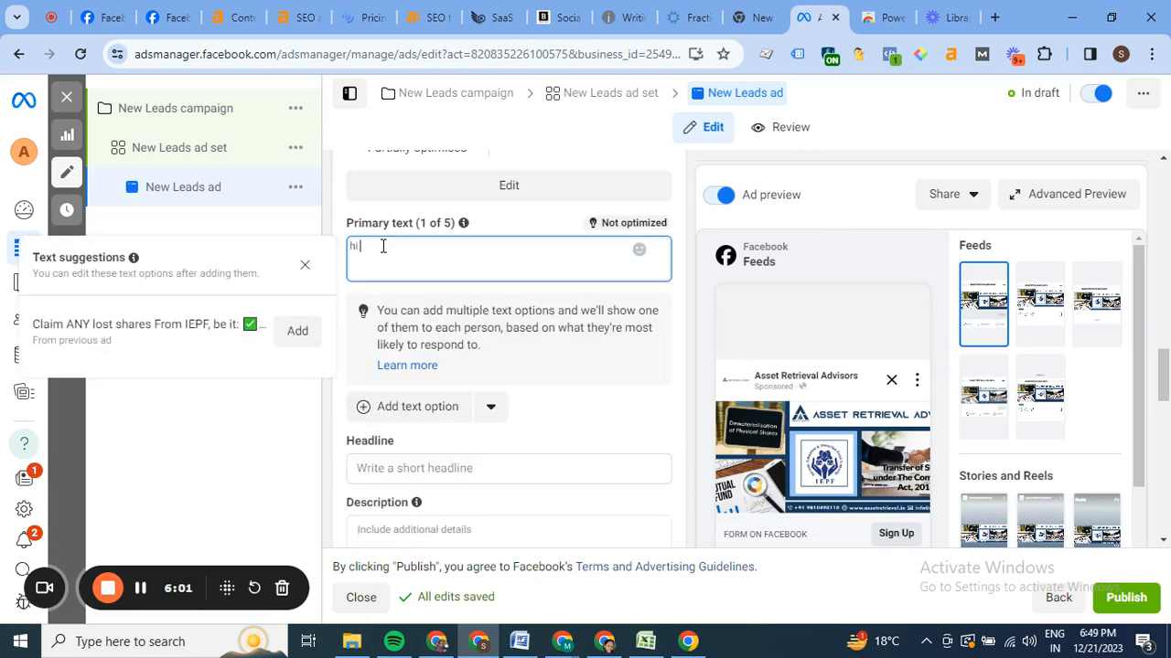
type("hi how are you")
left_click_drag(1168, 371, 1141, 394)
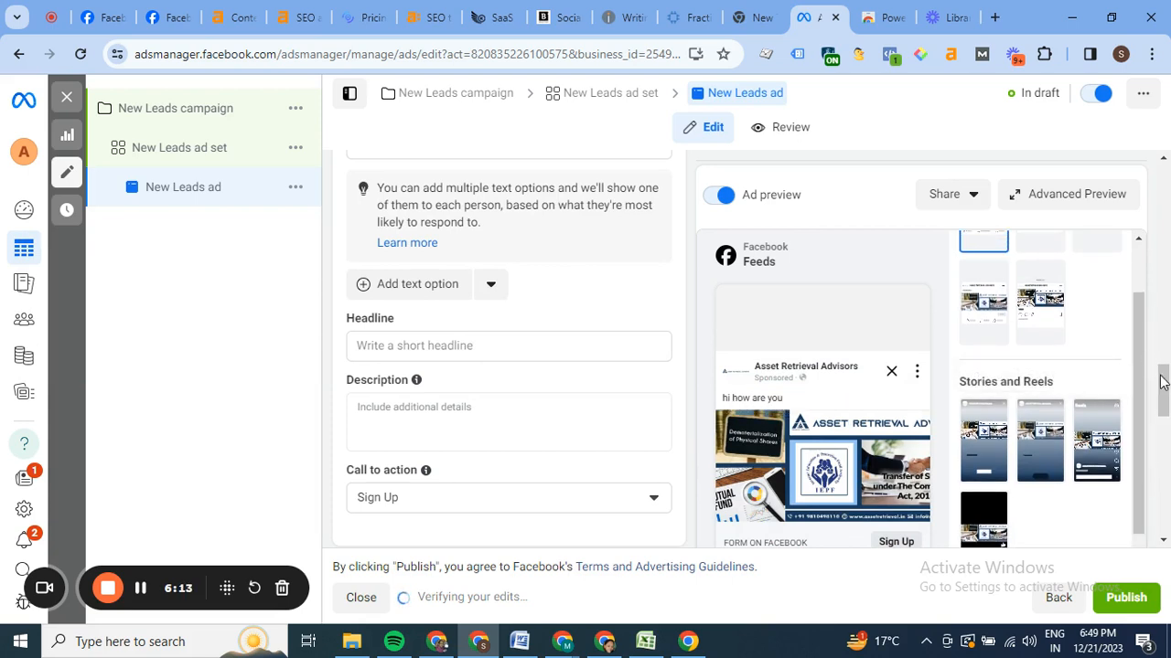
mouse_move(1160, 382)
left_mouse_down()
mouse_move(1165, 364)
mouse_move(1166, 375)
left_mouse_up()
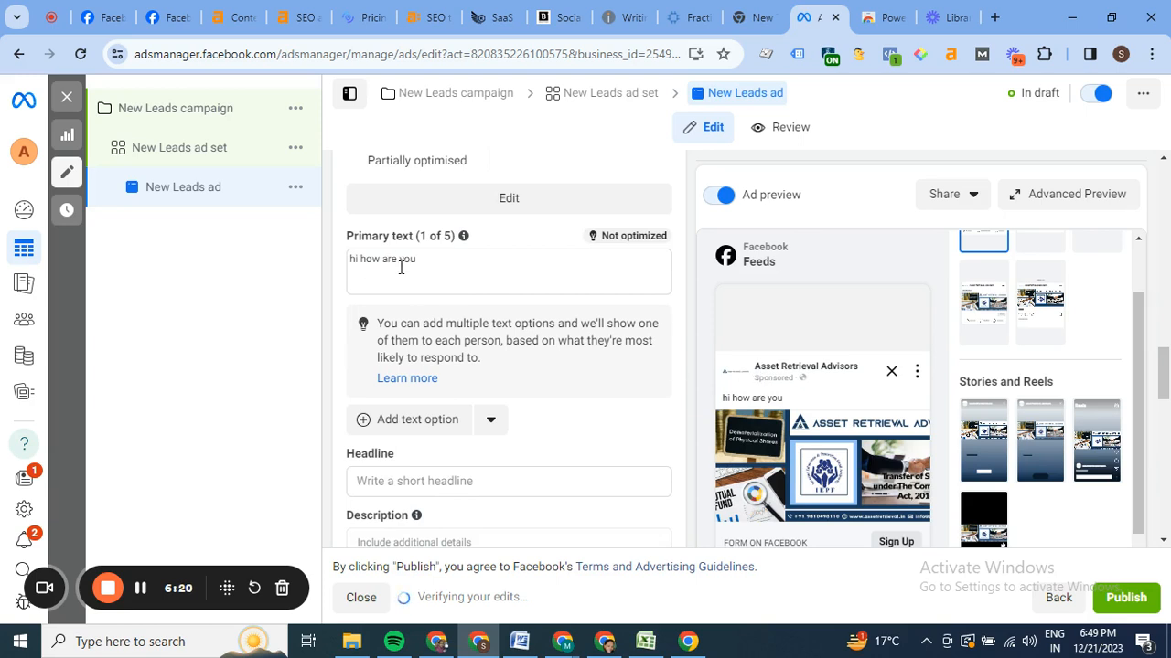
- Enter "ABCD" as the ad's headline and check it in the Facebook Feeds preview
left_click(423, 481)
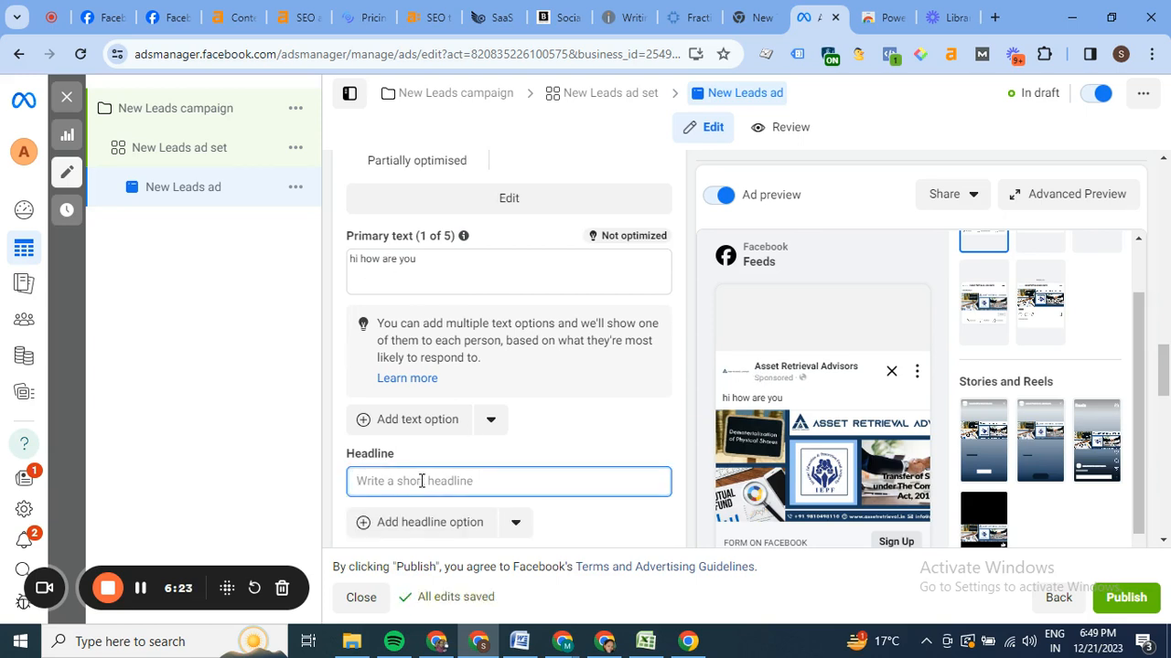
type("ABCD")
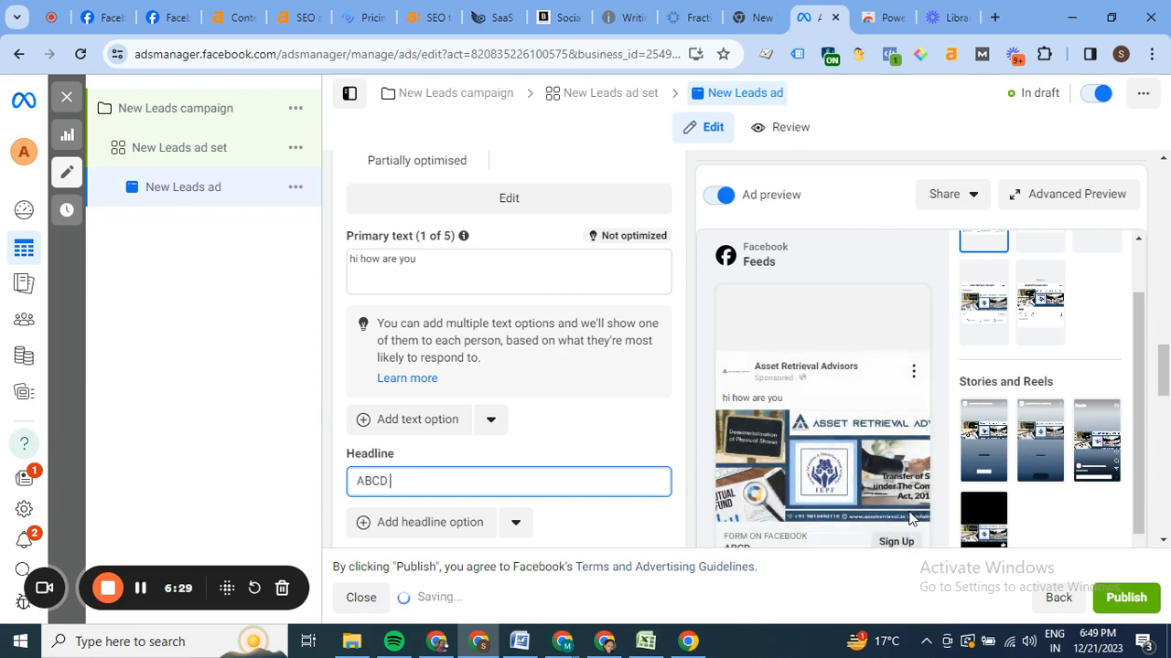
left_click_drag(1142, 386, 1142, 440)
left_click_drag(1165, 396, 1164, 412)
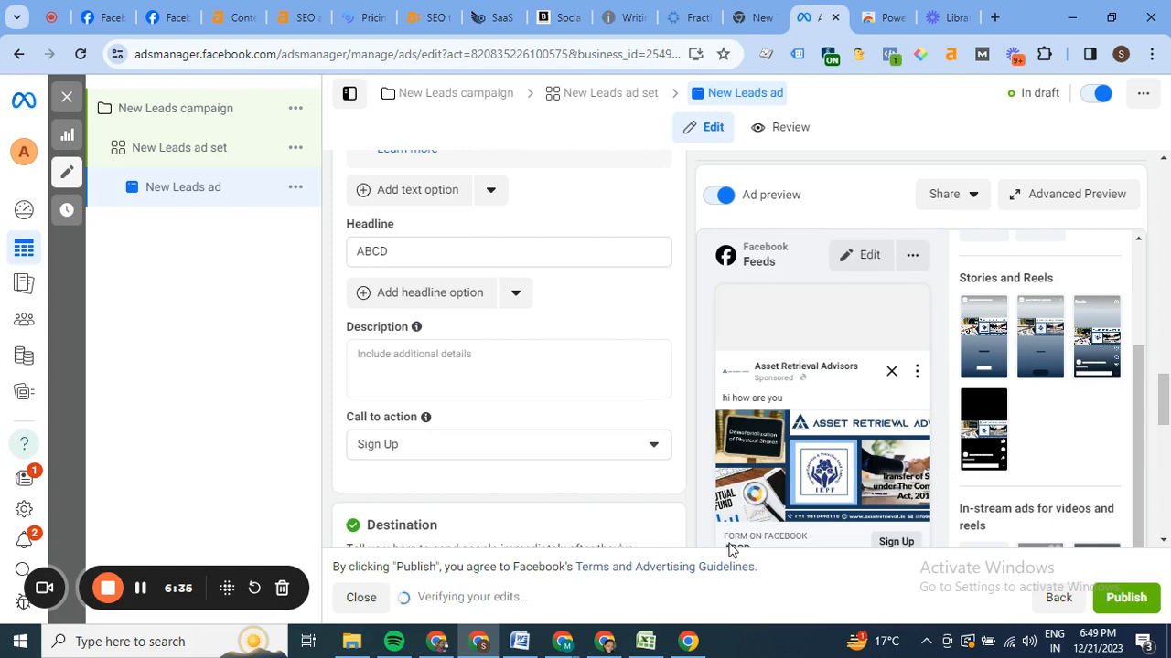
- Reduce the page zoom to 90% and enter "This is where the description appears" as the ad's description
left_click(1152, 54)
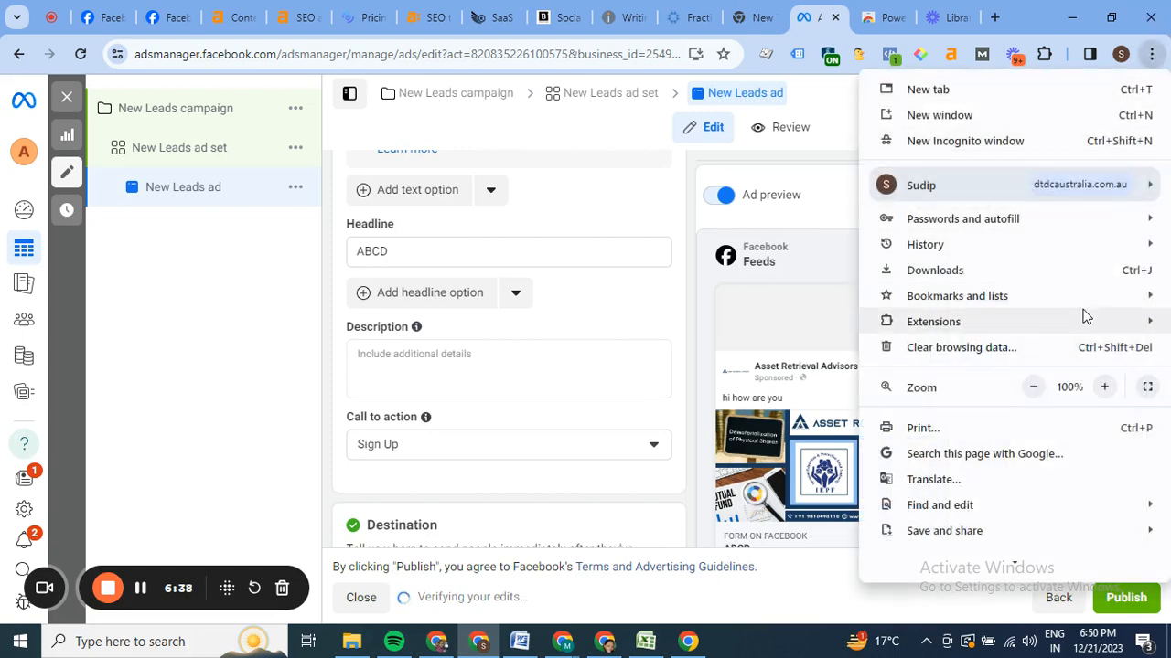
left_click(1034, 387)
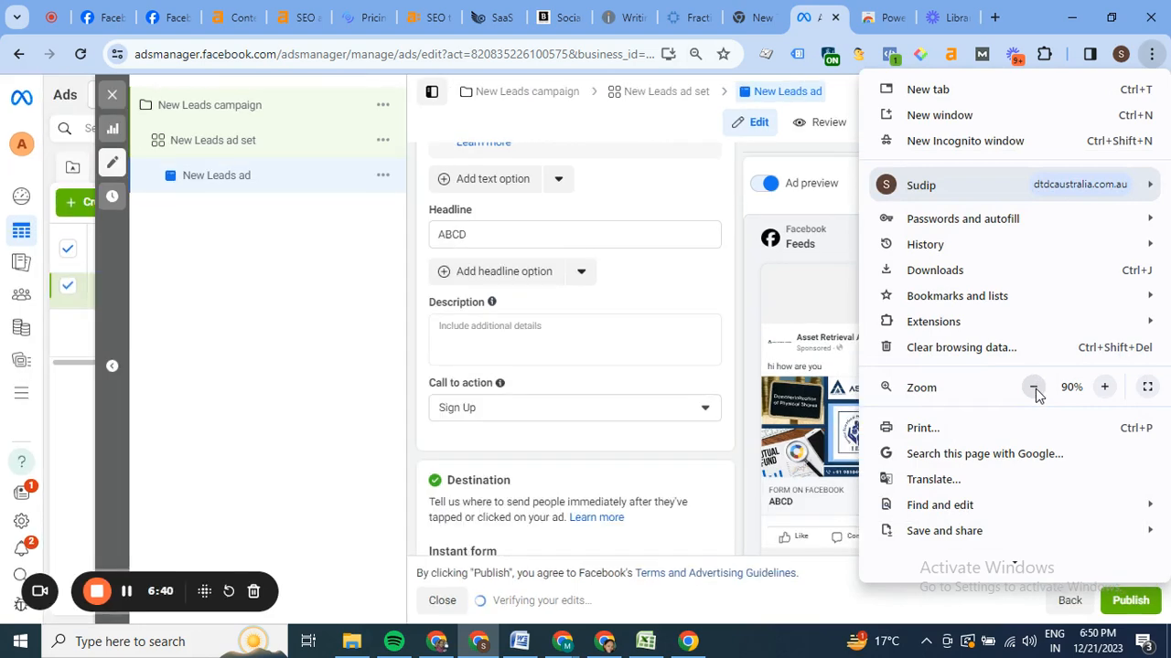
left_click(839, 612)
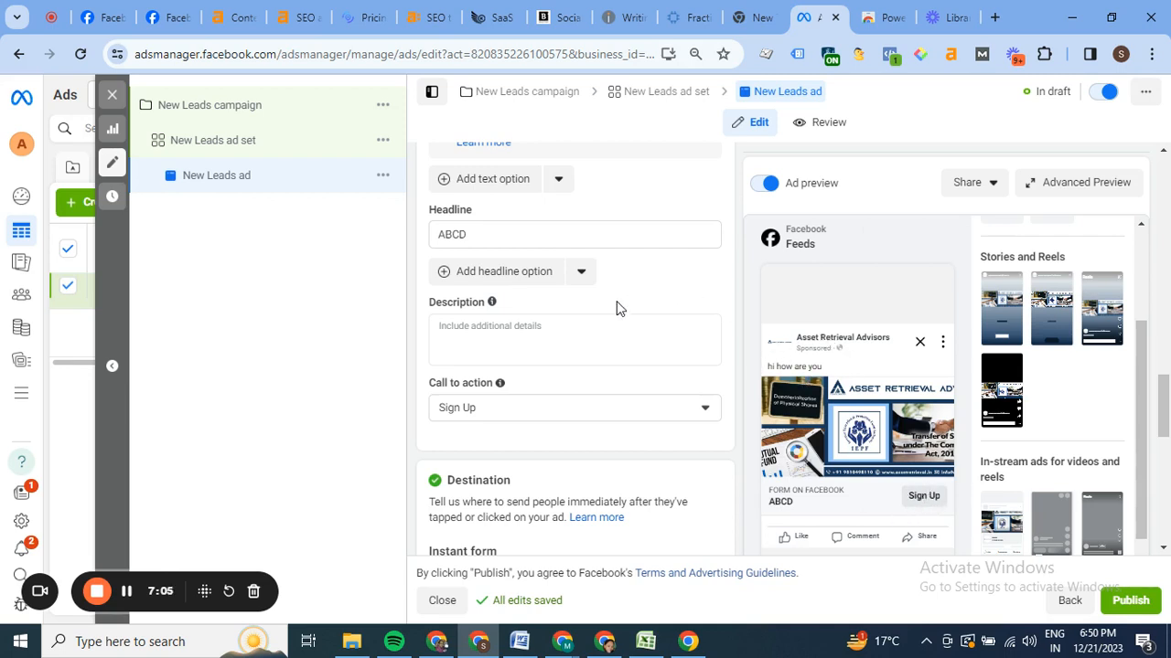
left_click(472, 331)
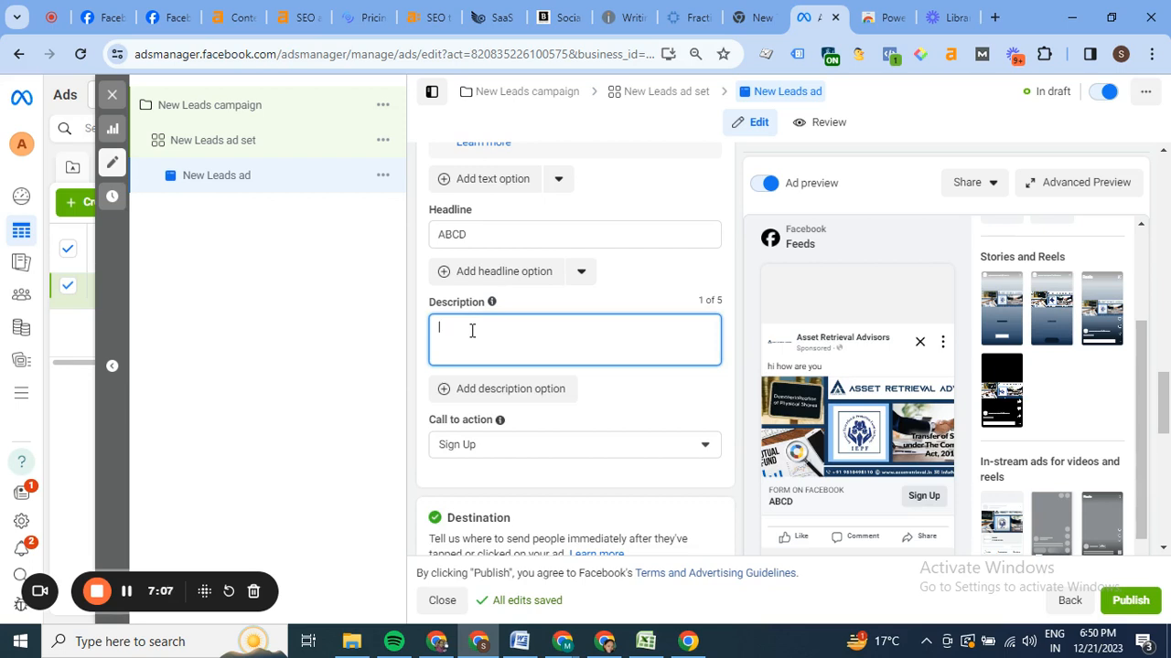
type("This is where the description appears")
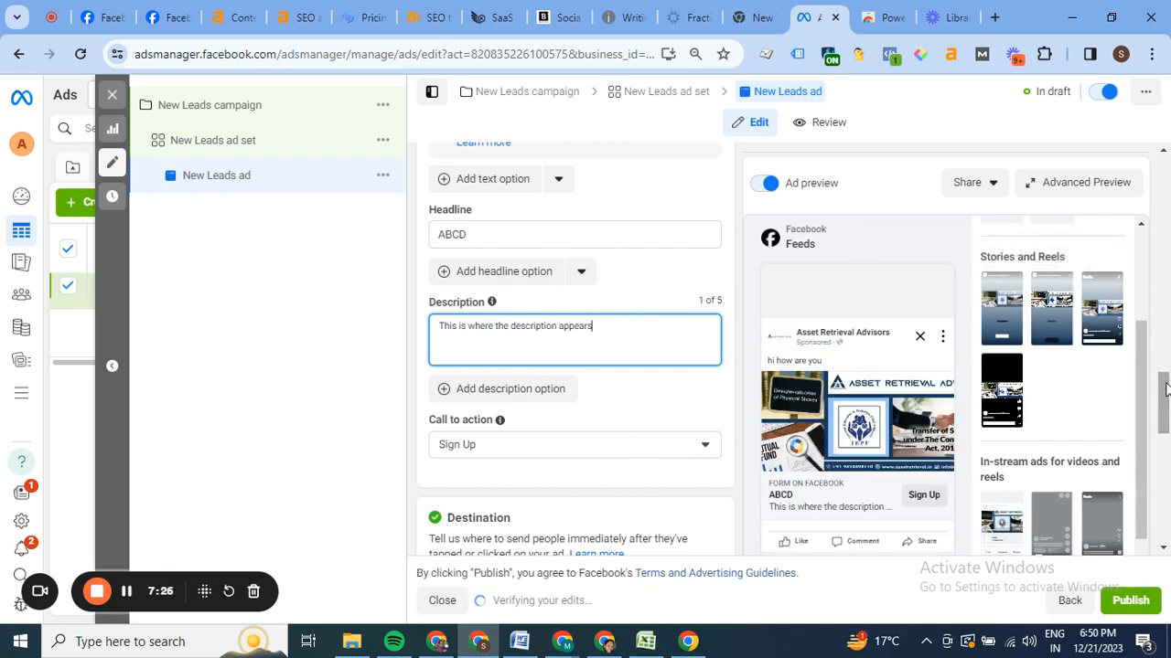
- Add a second line reading "ok so how are you doing..." to the ad's primary text
scroll(1155, 384, "up", 1)
left_click_drag(1149, 388, 1142, 364)
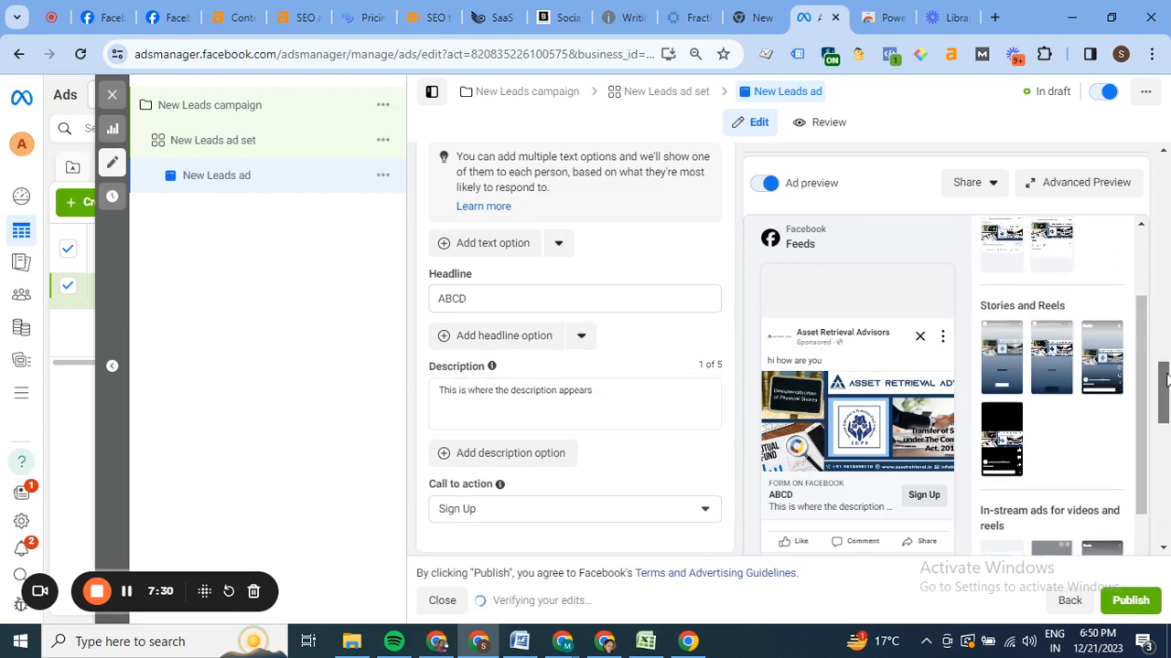
scroll(670, 349, "up", 3)
left_click(555, 339)
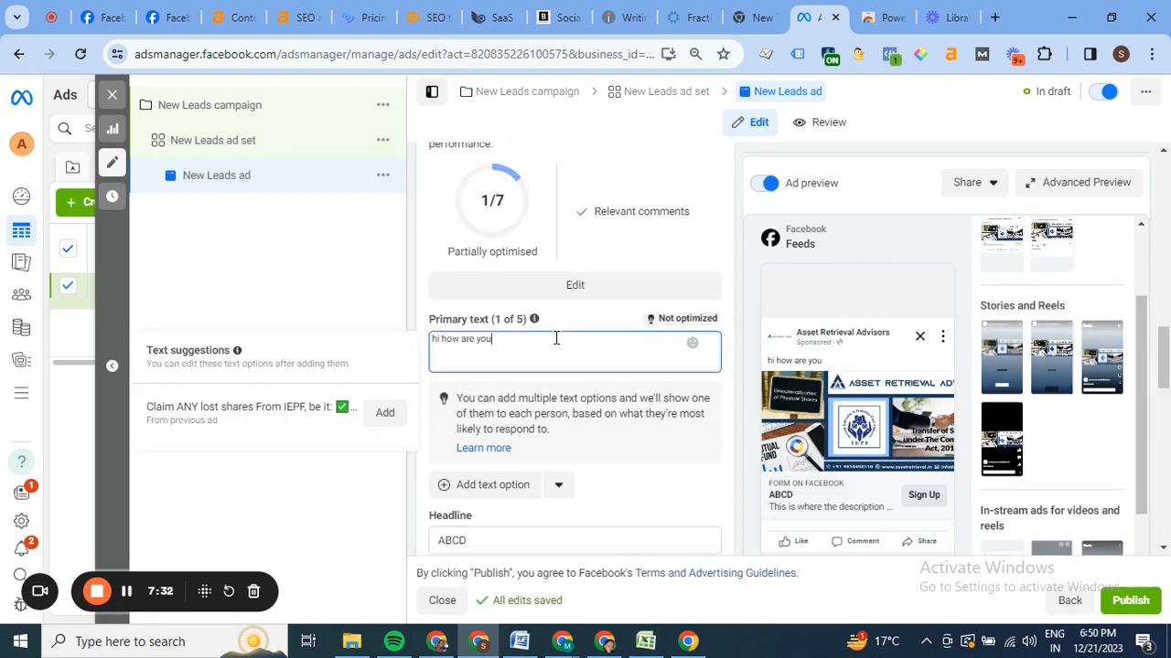
type("ok")
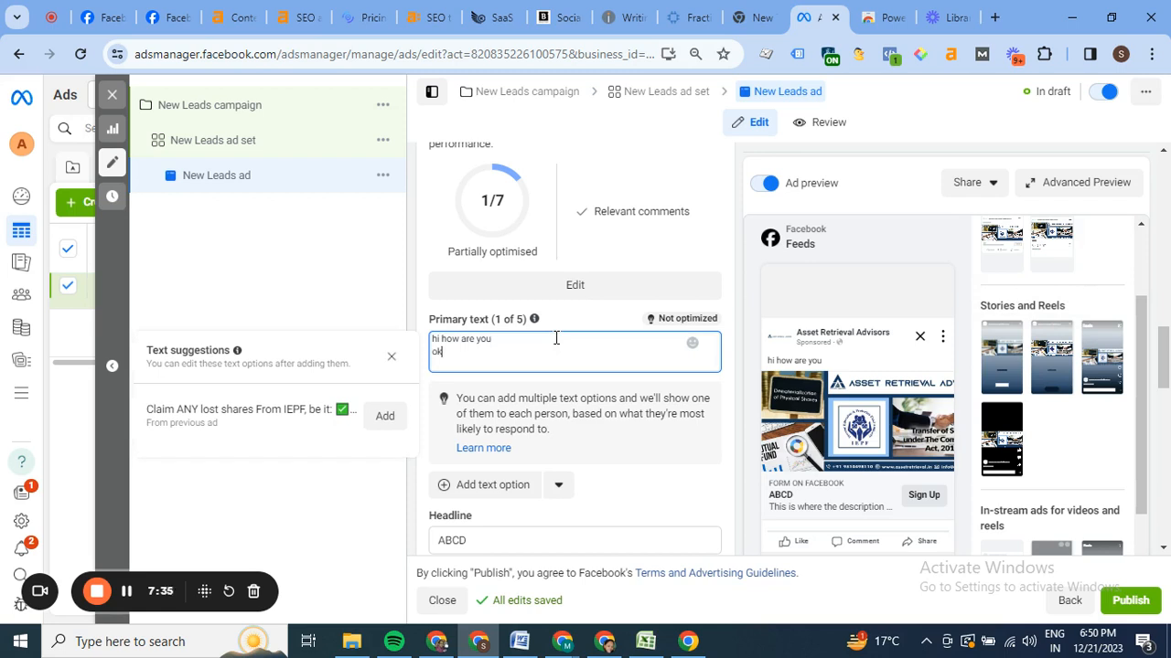
type(" so how are you doing...")
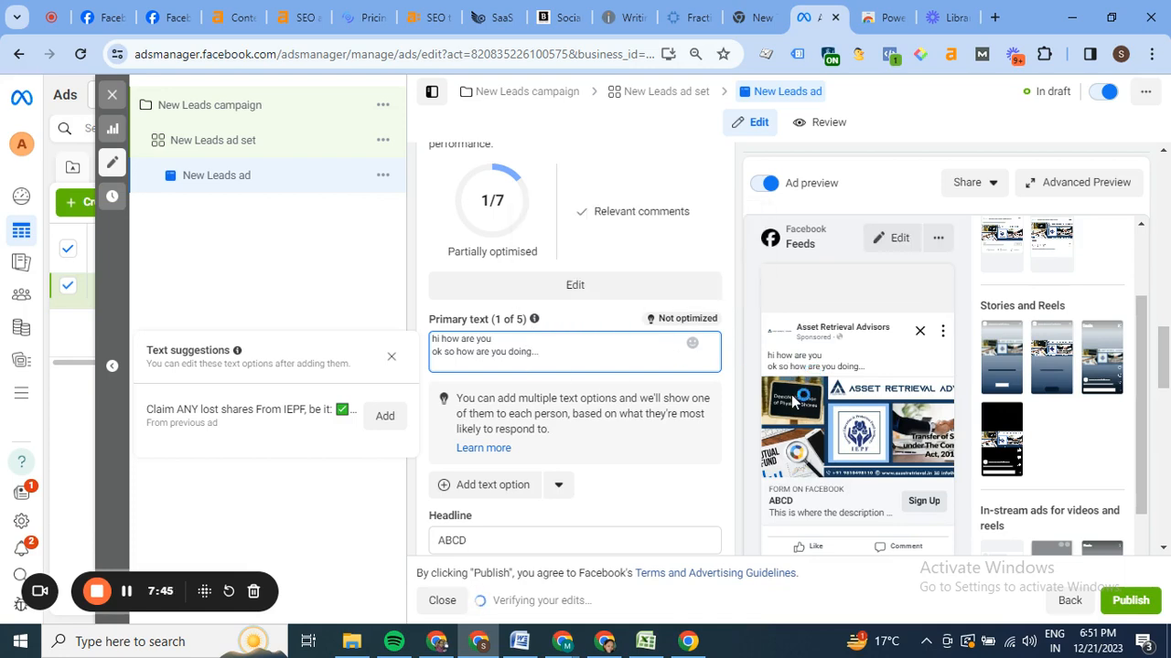
- Add a second, empty description option and set the ad's call to action to Learn more
scroll(1146, 343, "down", 1)
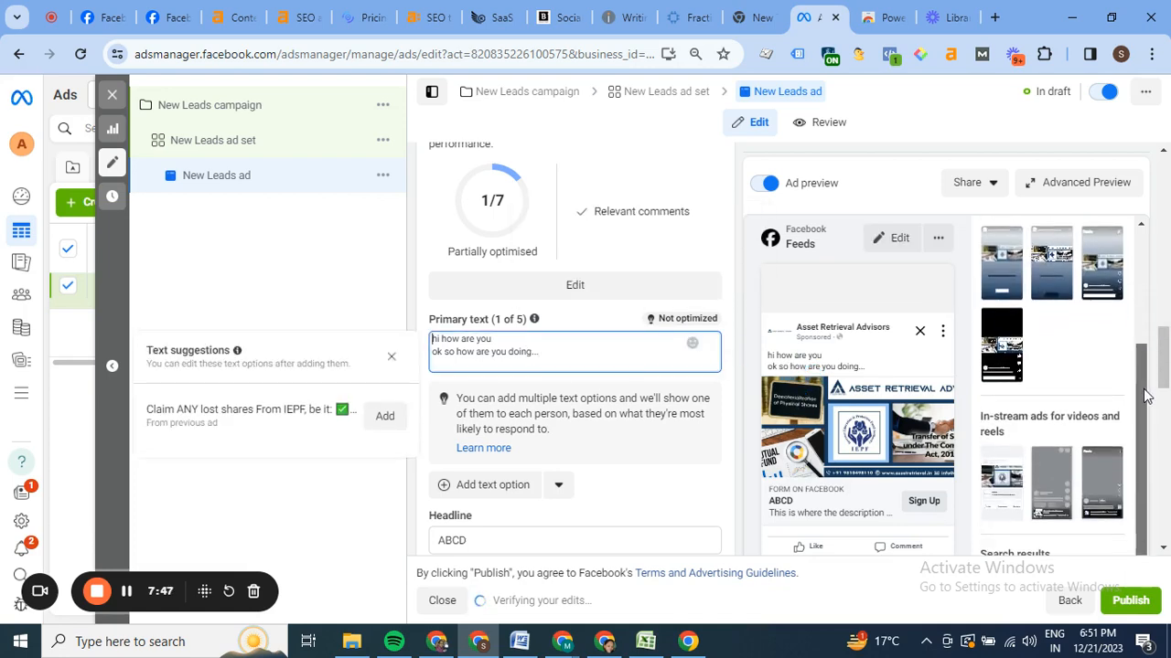
scroll(1161, 402, "down", 4)
left_click_drag(1165, 416, 1166, 422)
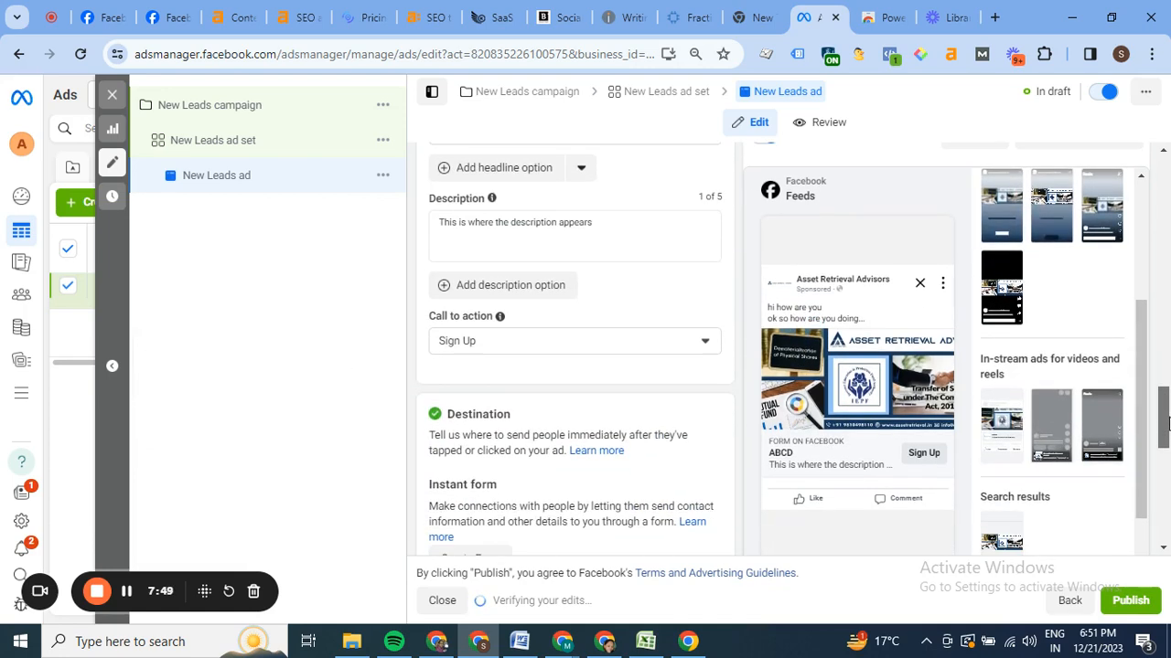
left_click(515, 285)
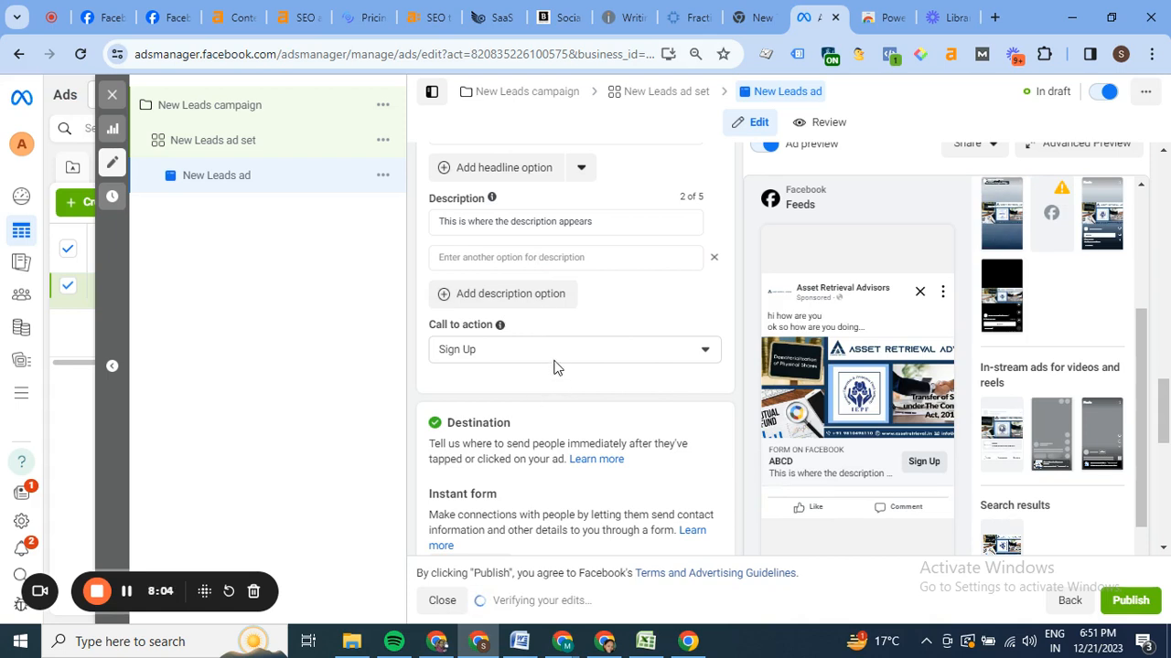
left_click(643, 355)
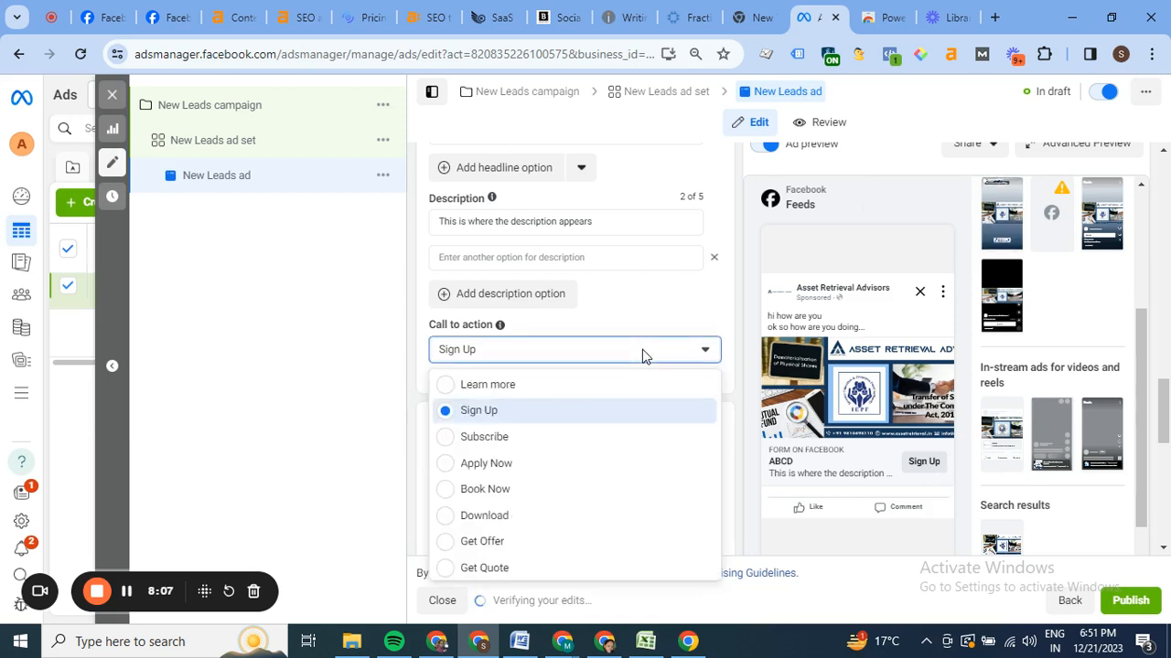
left_click(484, 385)
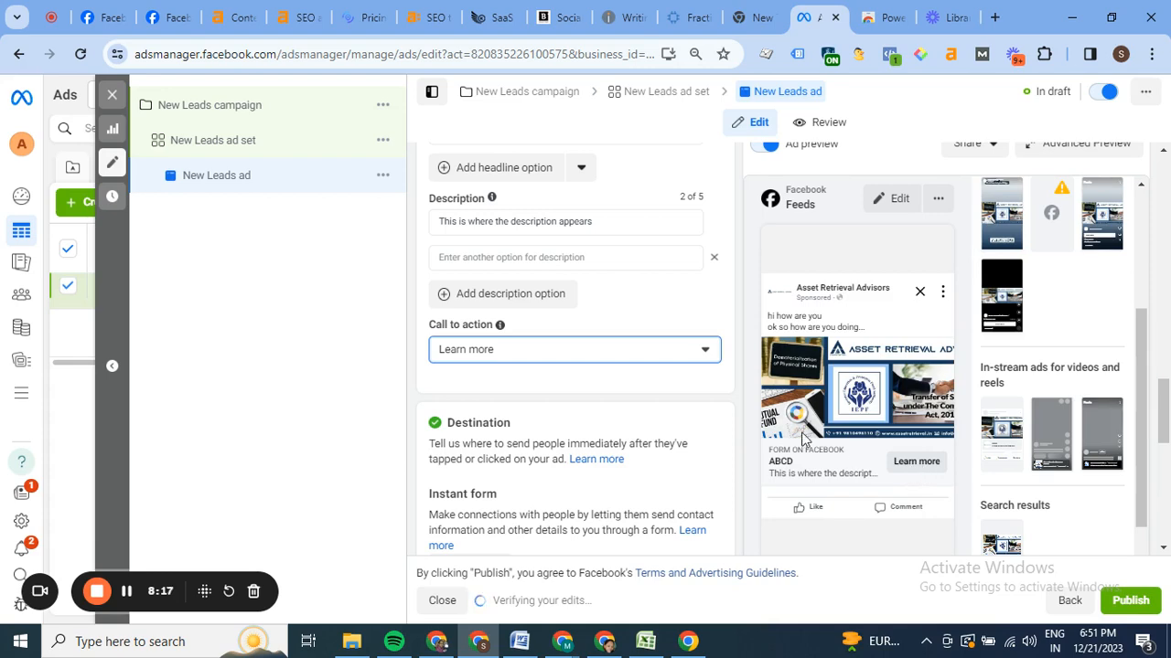
- Review the Instant form selection under Destination and page through the IEPF Recovery 2nd Nov form preview to its message for leads
left_click_drag(1166, 402, 1166, 453)
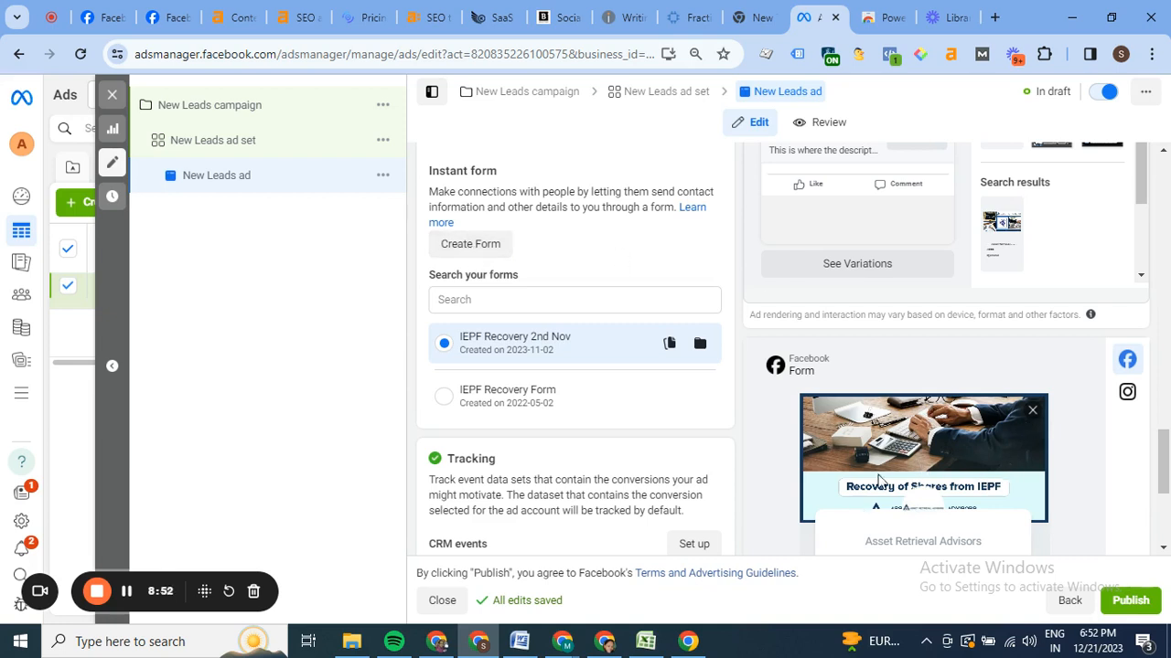
mouse_move(1166, 459)
left_mouse_down()
mouse_move(1167, 482)
mouse_move(1166, 430)
mouse_move(1165, 454)
left_mouse_up()
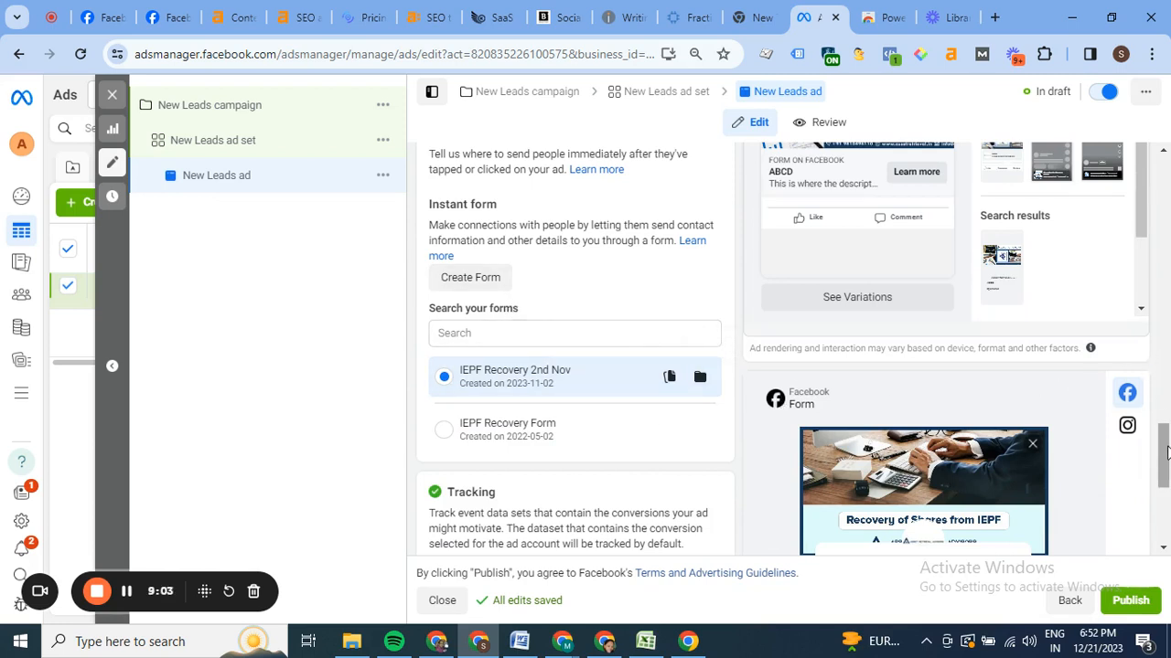
left_click_drag(1167, 448, 1167, 445)
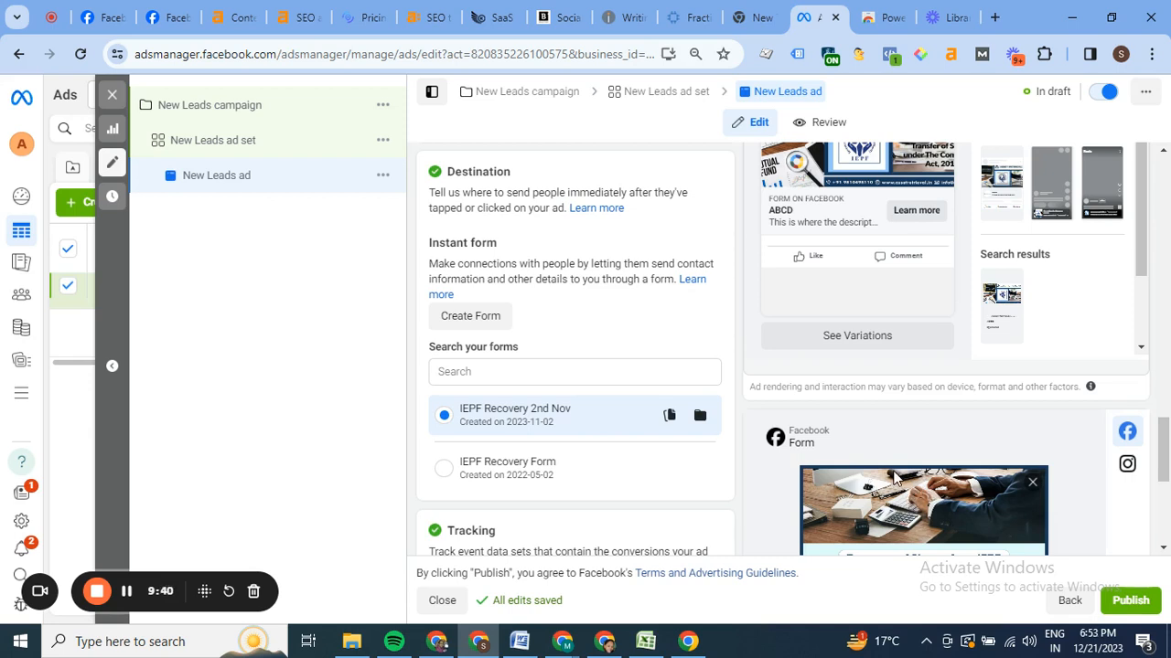
left_click_drag(1166, 446, 1166, 500)
left_click(1034, 521)
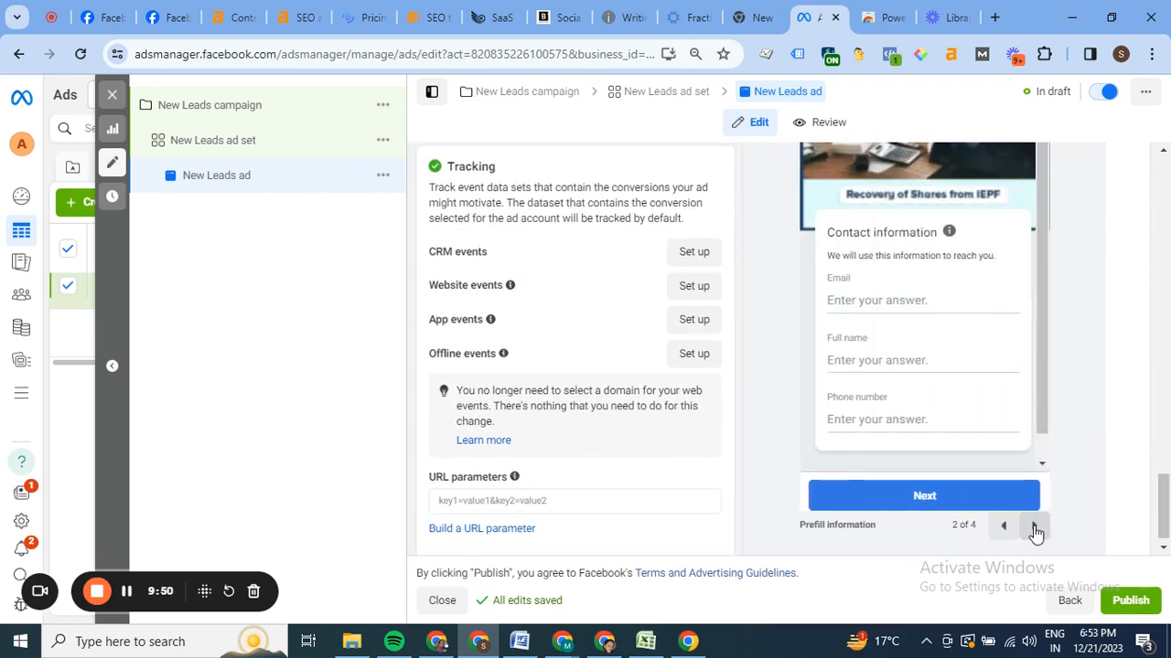
left_click(1035, 528)
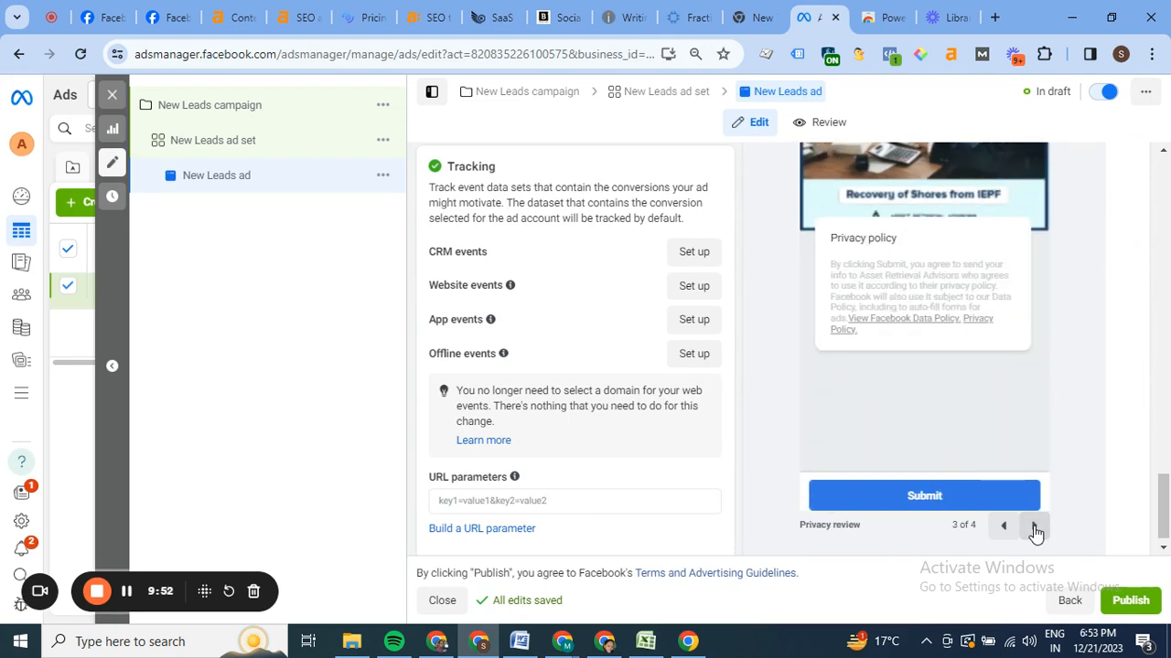
left_click(1035, 528)
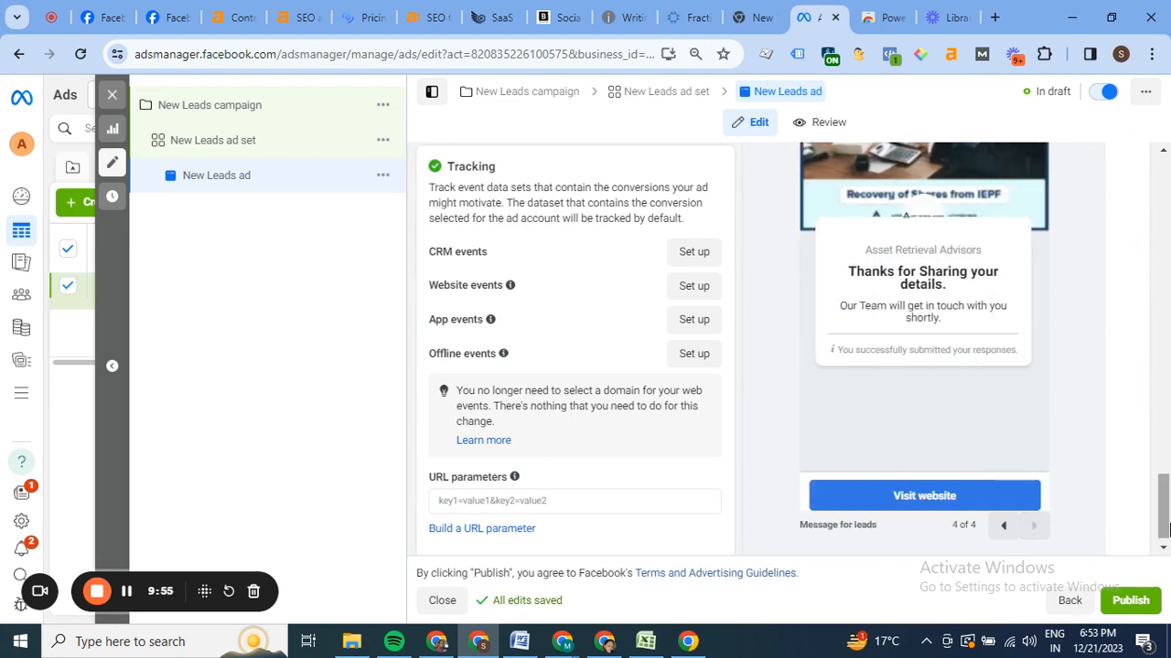
- Review the ad's Identity section and its Instagram account choices, leaving the selection as is, and return to the Destination section
left_click_drag(1164, 517, 1164, 209)
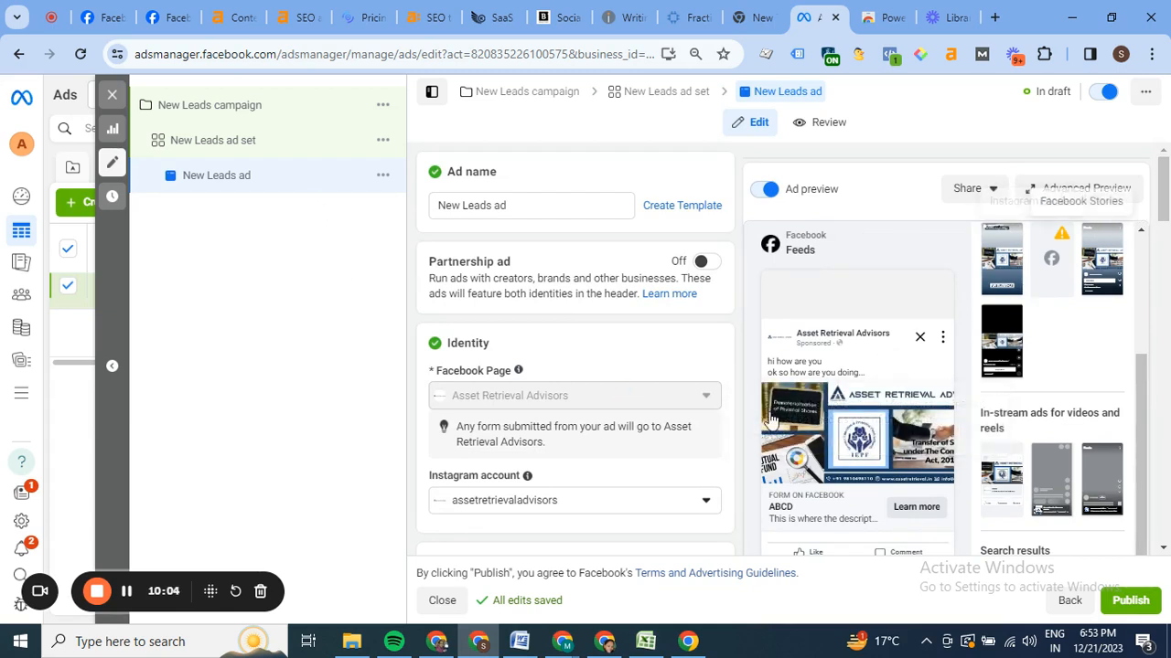
left_click(595, 508)
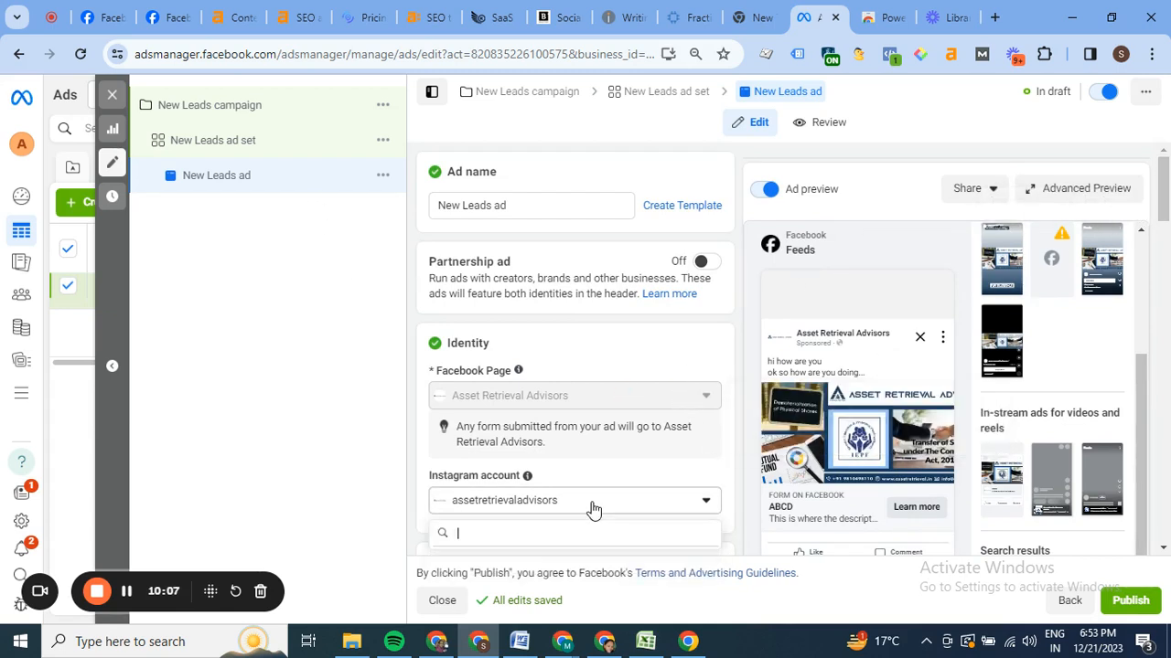
left_click(593, 509)
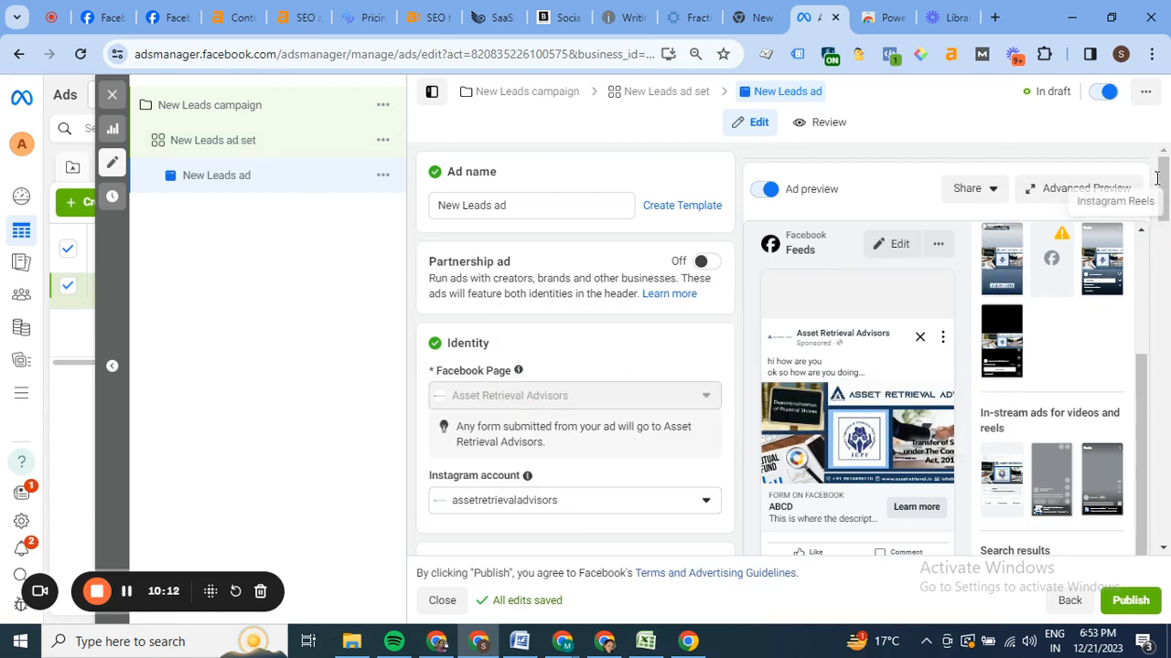
left_click_drag(1163, 190, 1168, 430)
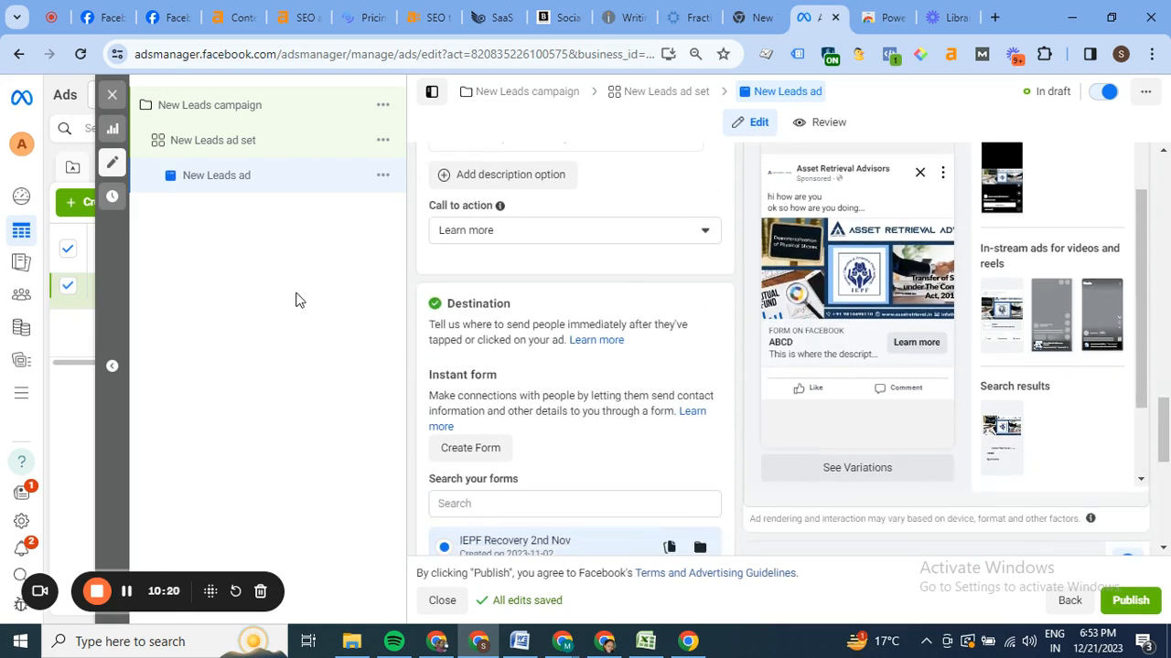
- Open the New Leads ad set and change its performance goal to Maximise number of conversion leads
left_click(201, 149)
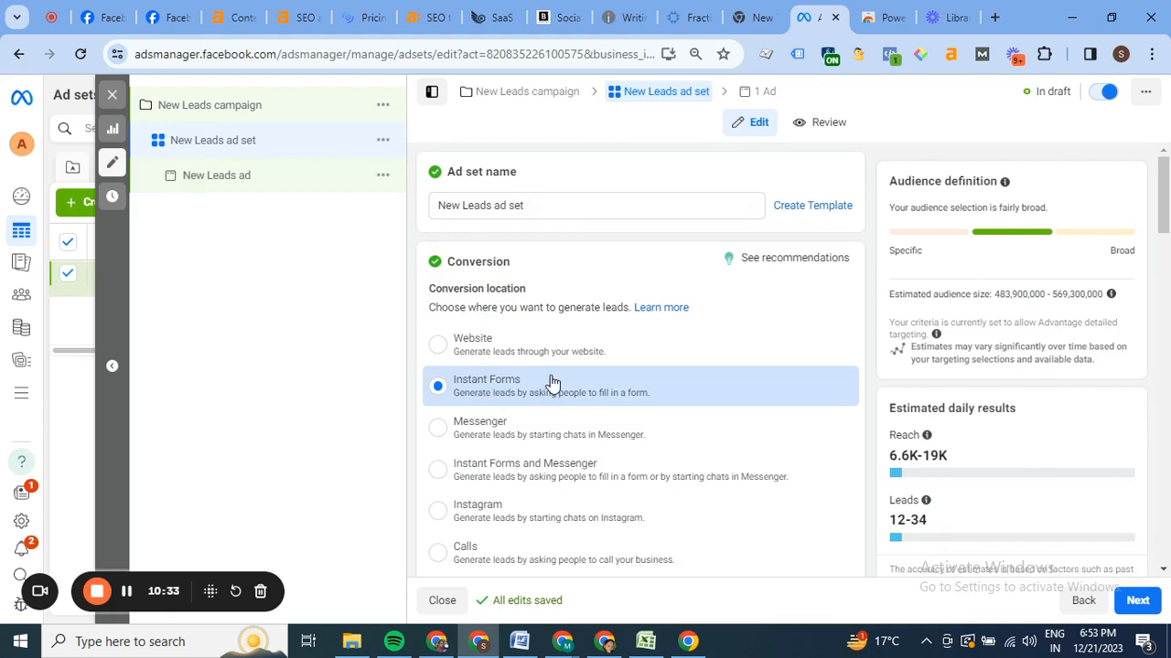
scroll(1168, 225, "down", 3)
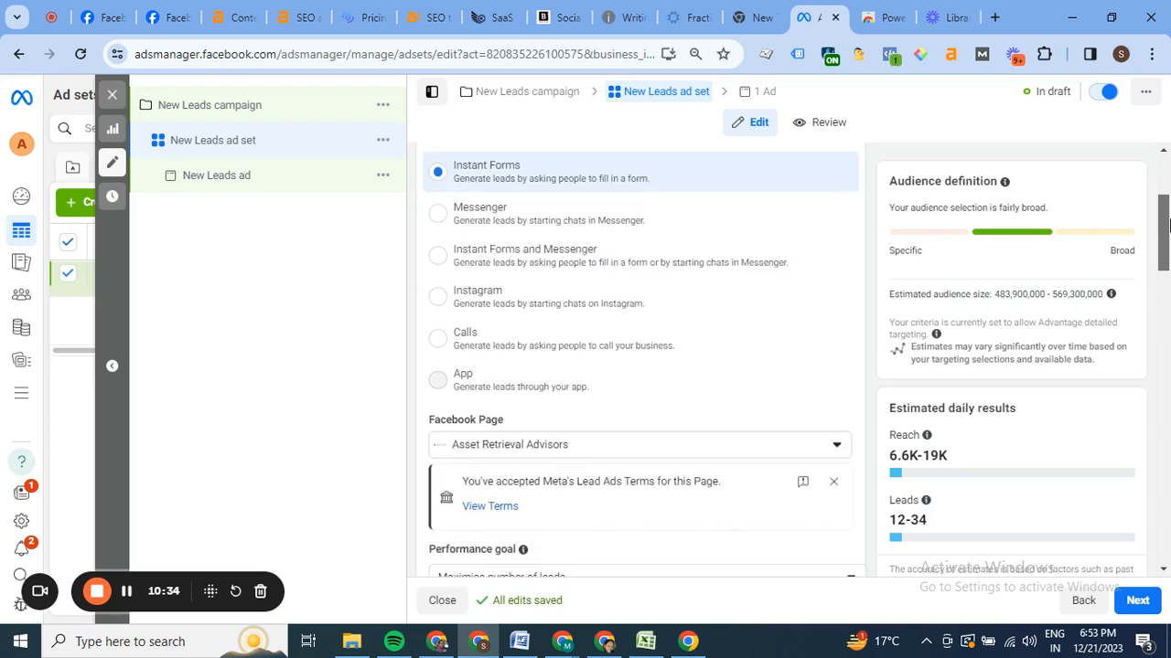
left_click_drag(1168, 224, 1168, 253)
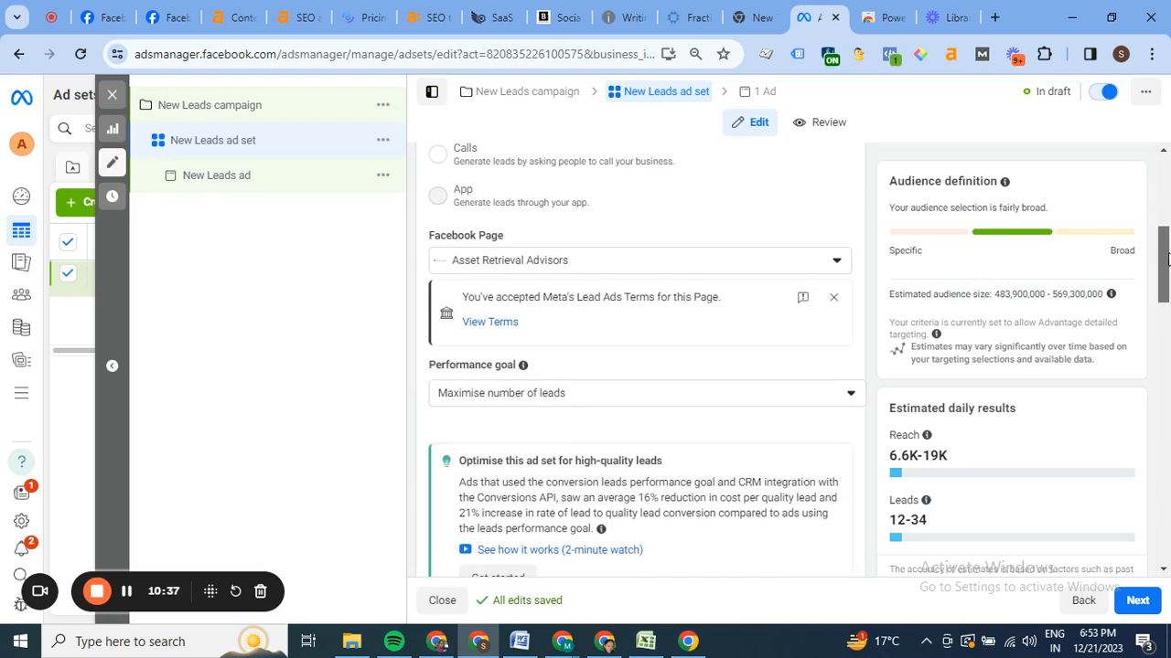
left_click(561, 395)
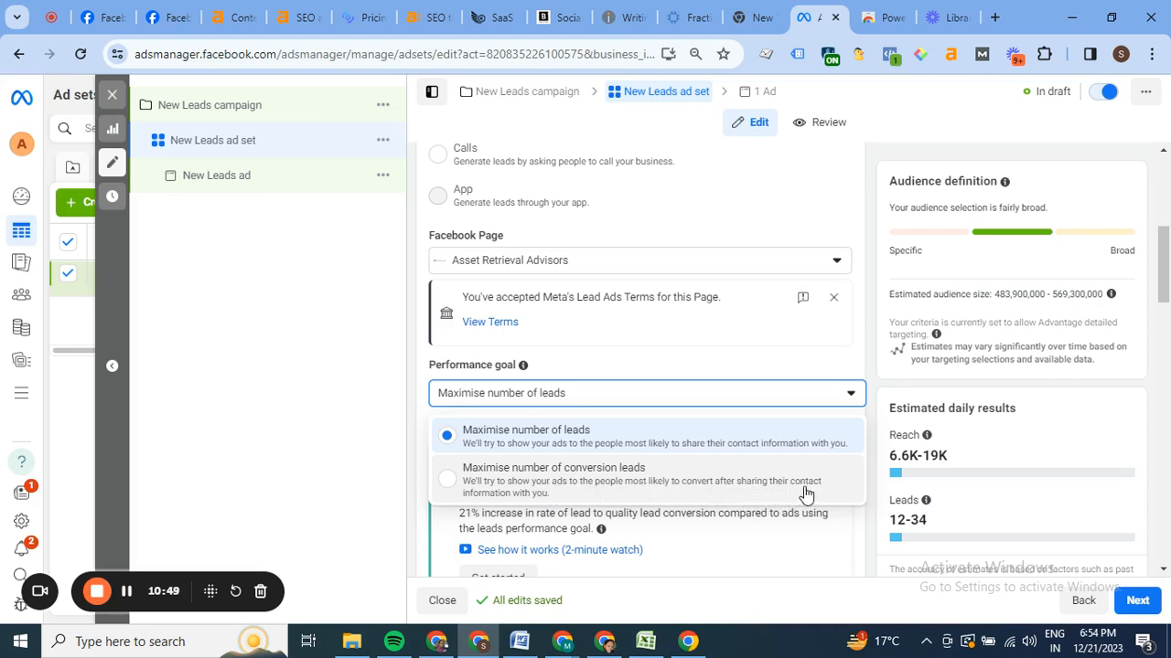
left_click(514, 485)
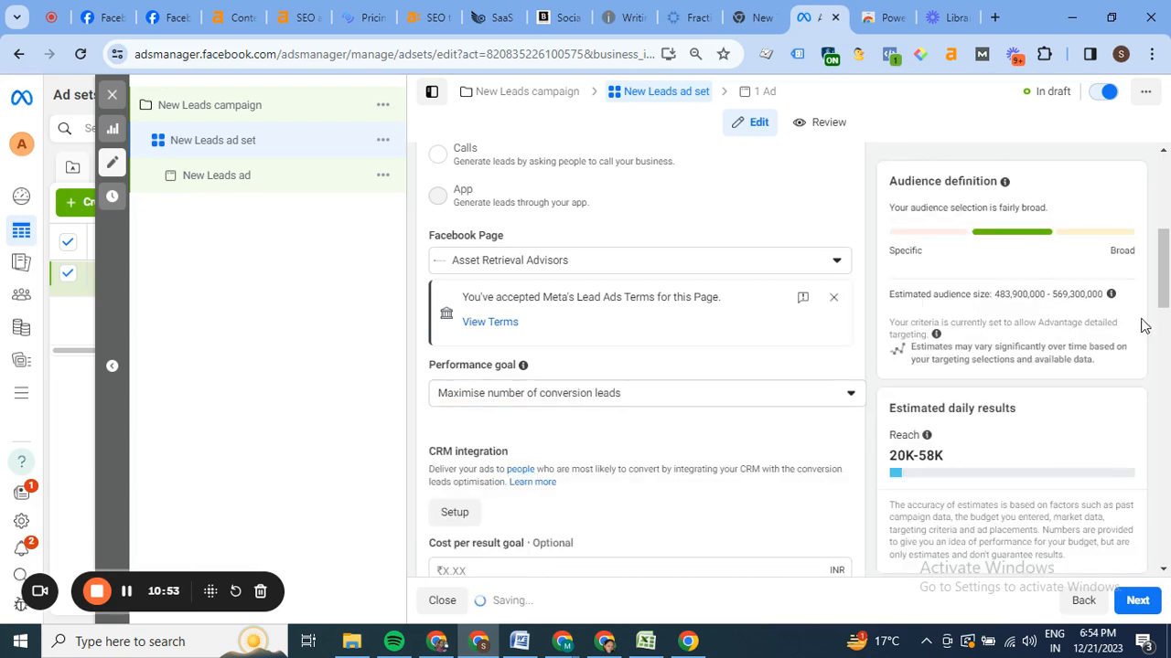
- Search for lucknow in the ad set's Locations setting under Audience controls and dismiss the map notice about India's border
left_click_drag(1166, 265, 1165, 163)
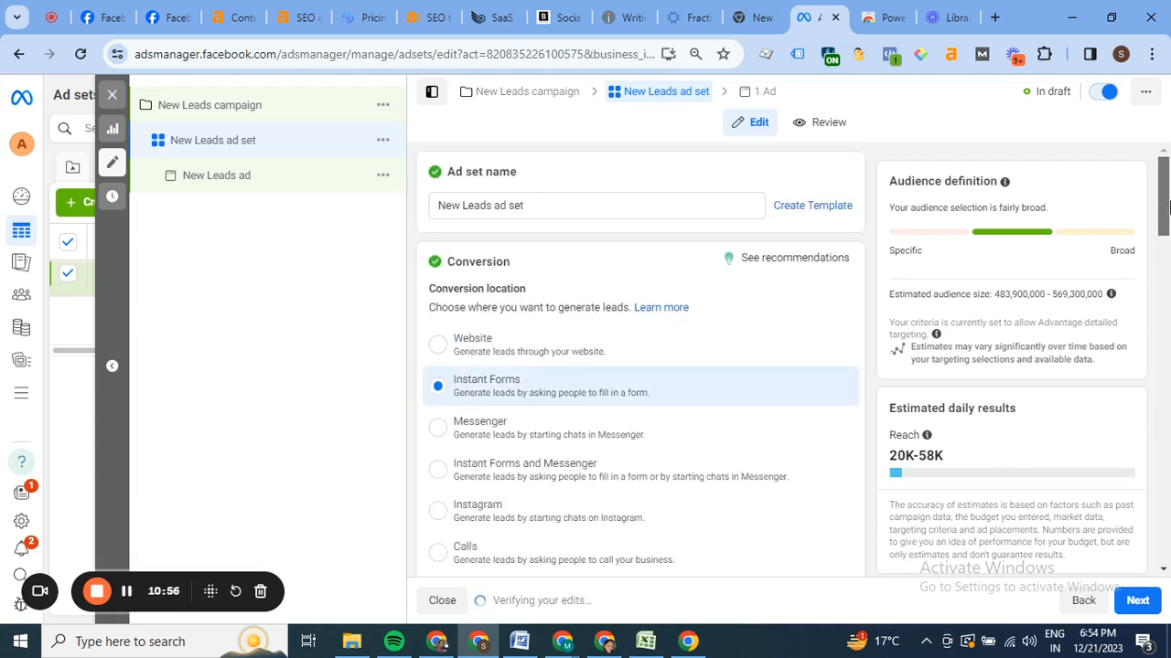
left_click_drag(1167, 206, 1167, 318)
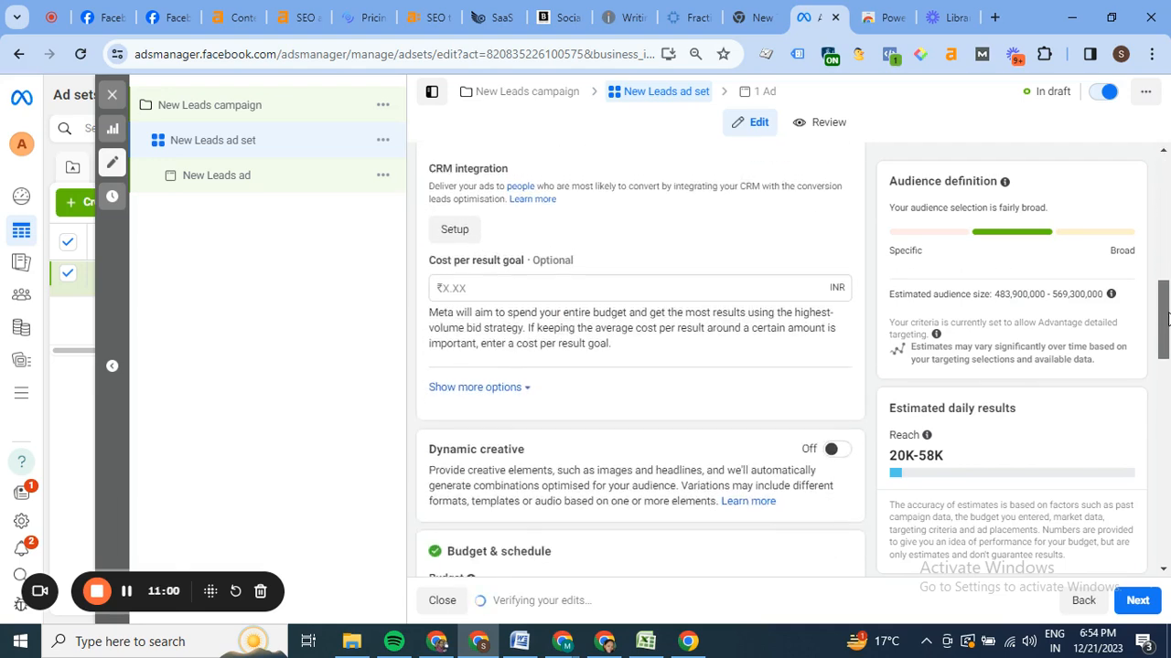
mouse_move(1167, 318)
left_mouse_down()
mouse_move(1167, 364)
mouse_move(1167, 320)
left_mouse_up()
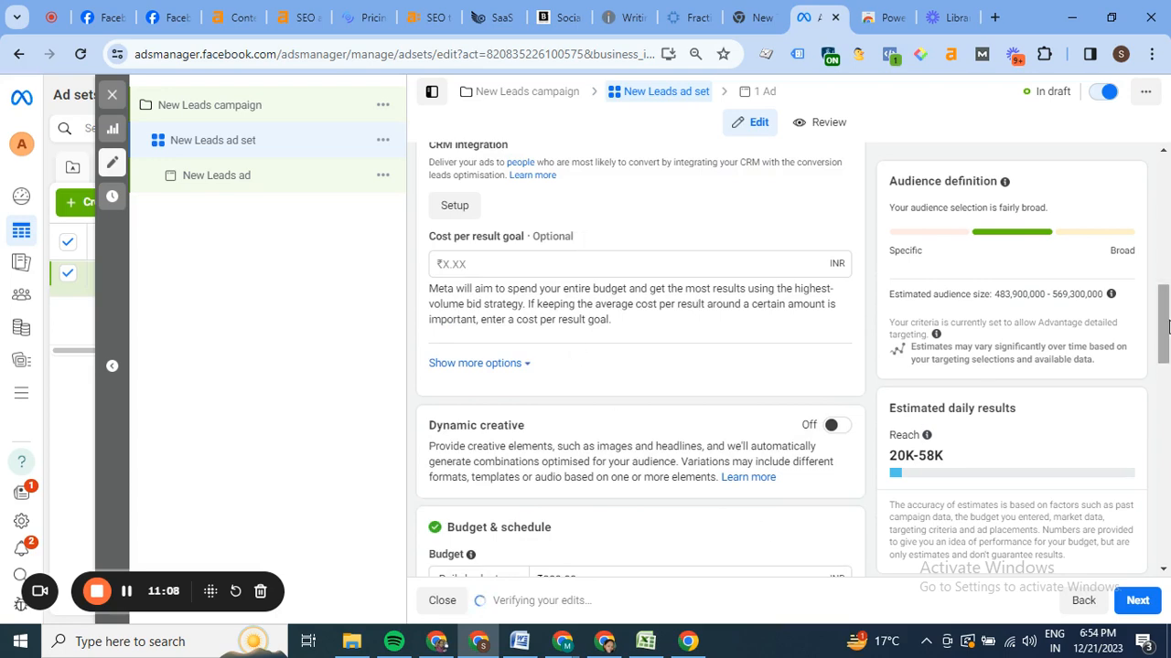
left_click_drag(1167, 336, 1167, 490)
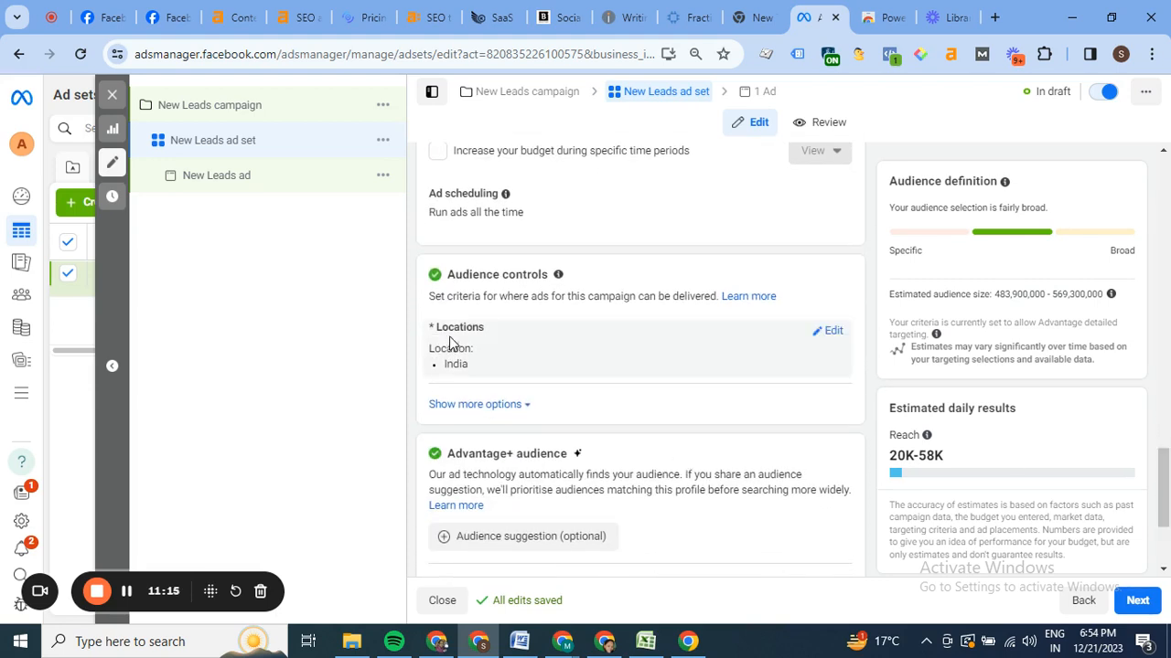
left_click(830, 336)
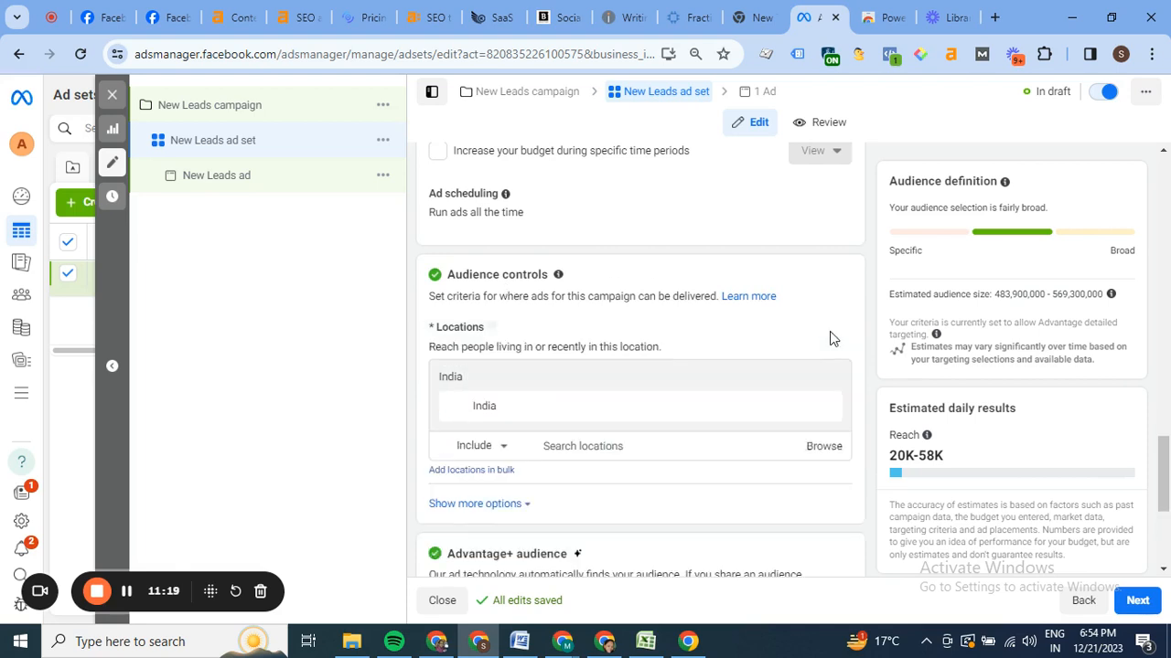
left_click(569, 453)
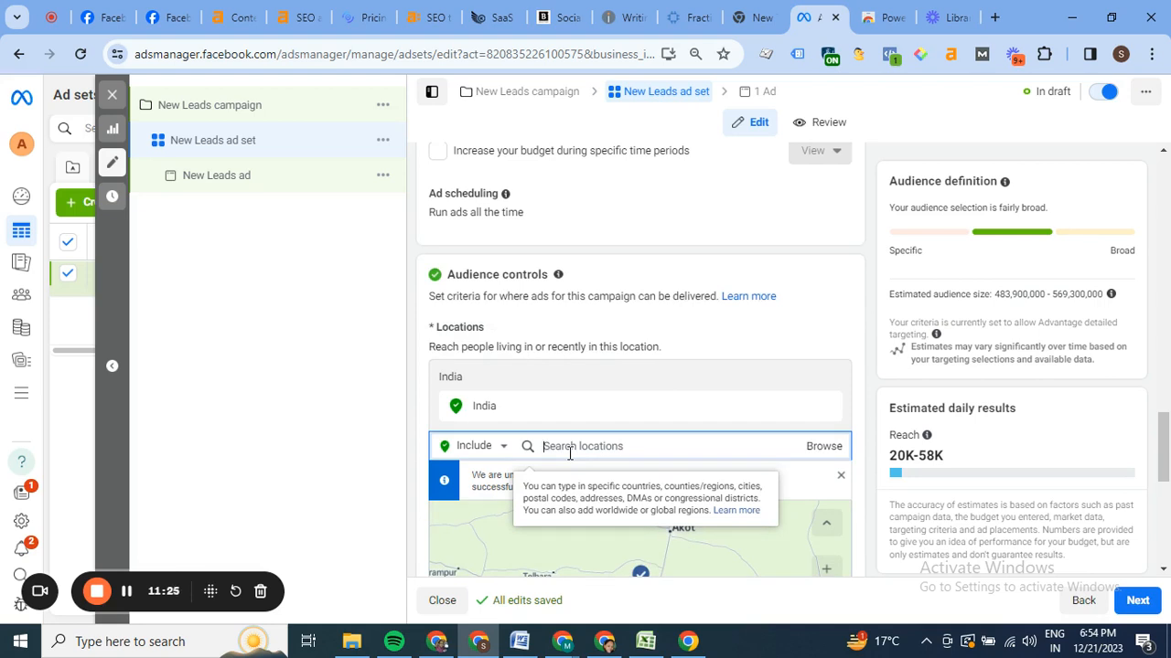
type("lucknow")
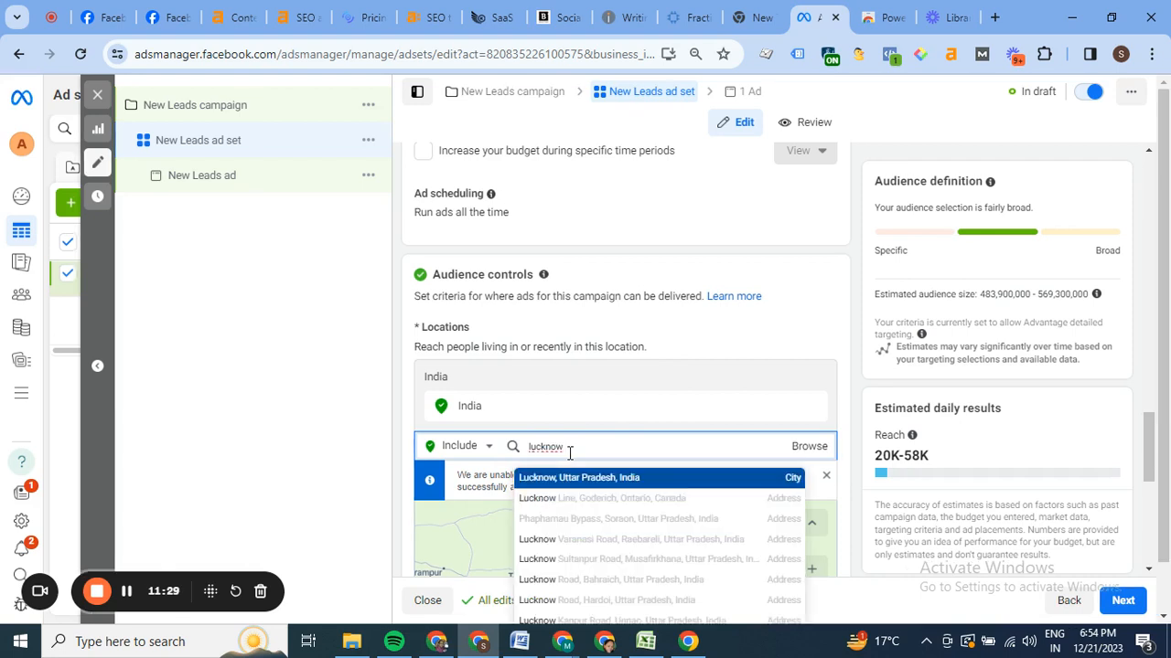
mouse_move(771, 415)
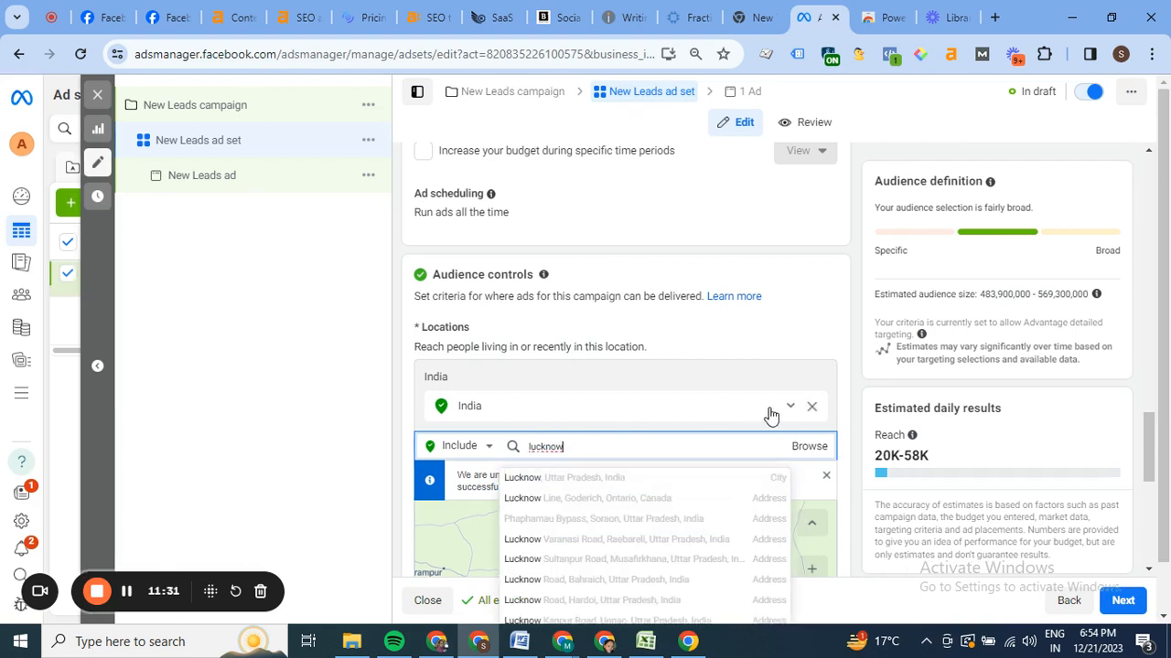
left_click(809, 414)
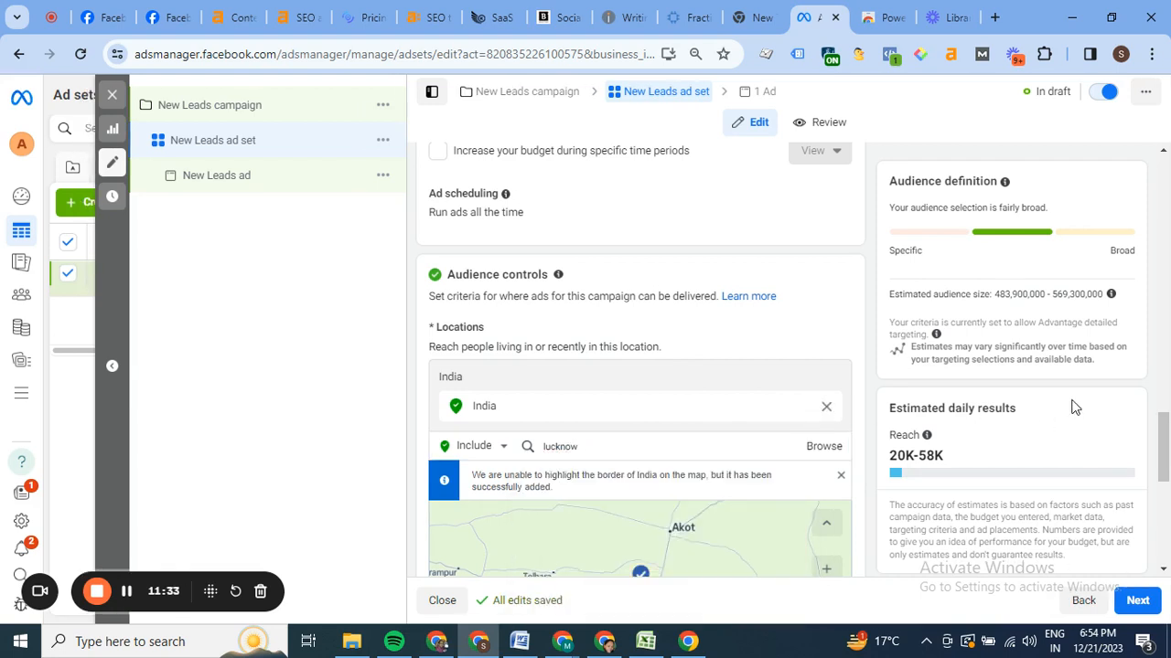
scroll(1165, 448, "down", 2)
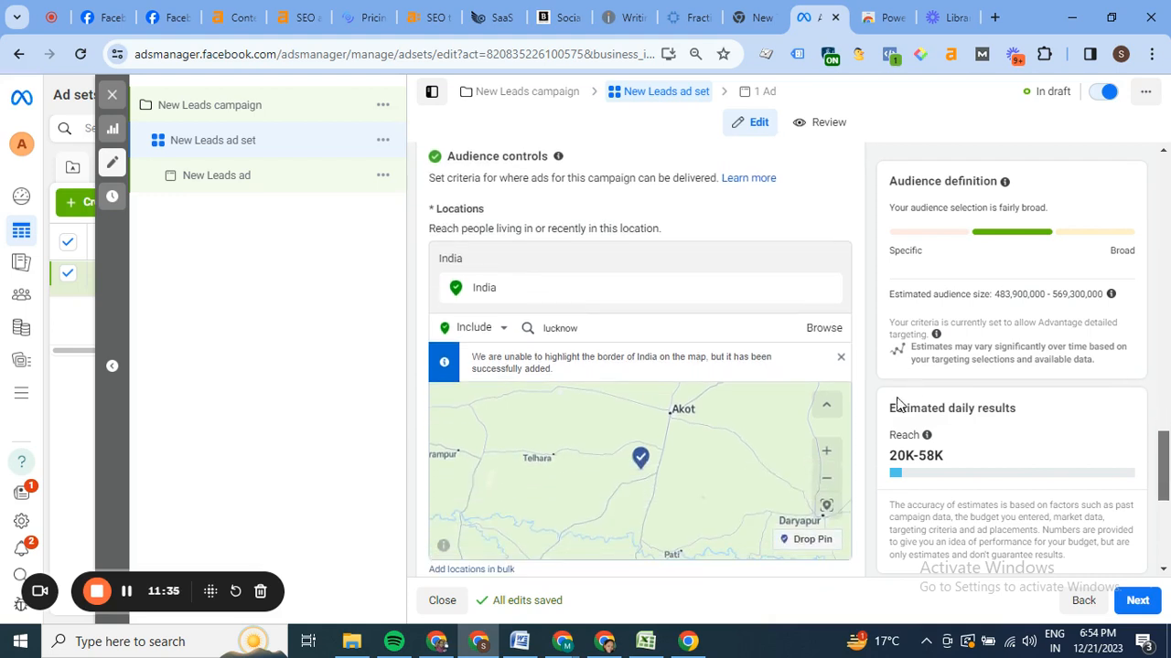
left_click(840, 361)
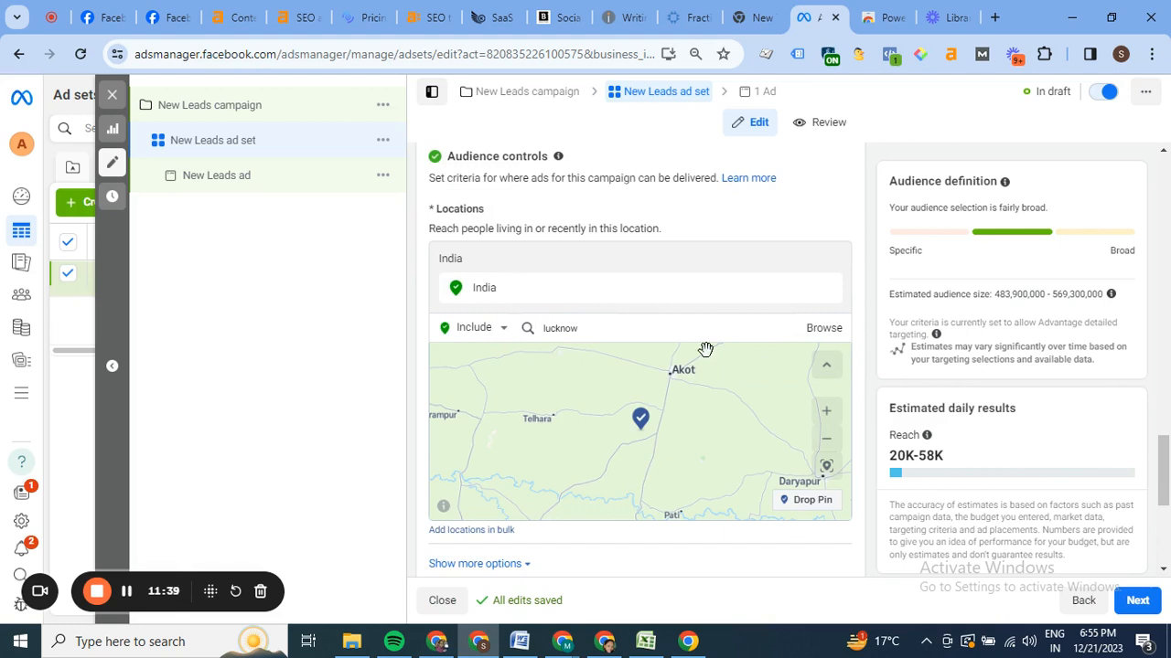
- Expand the additional Audience controls options and check the custom audiences available for exclusion
scroll(1161, 465, "down", 2)
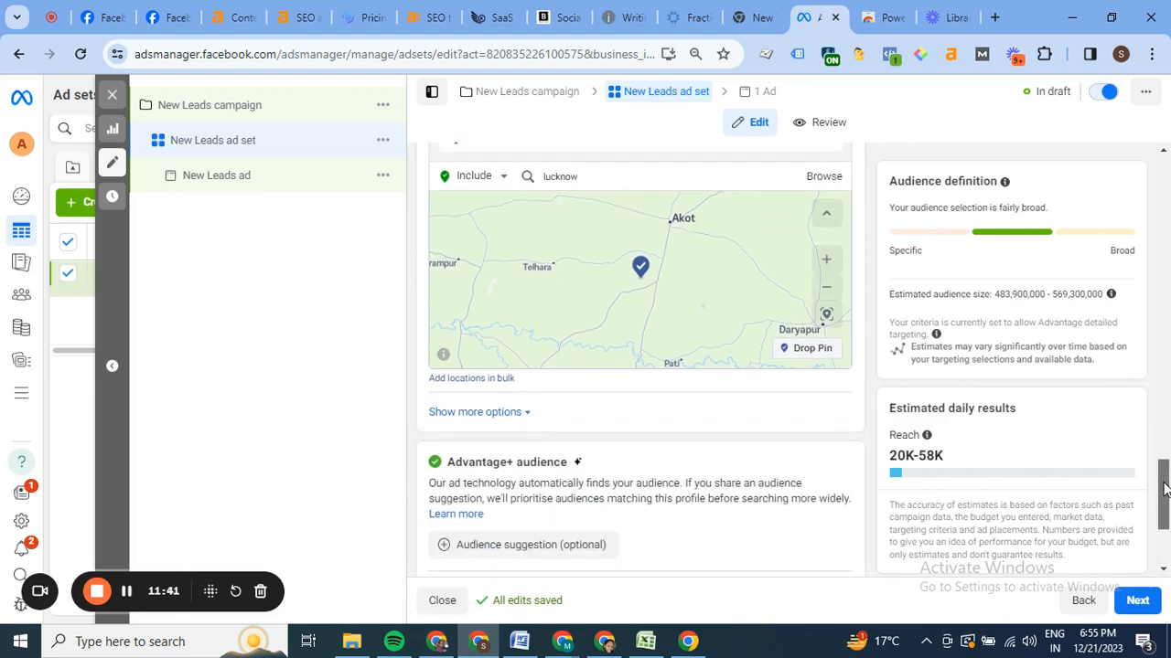
left_click(494, 414)
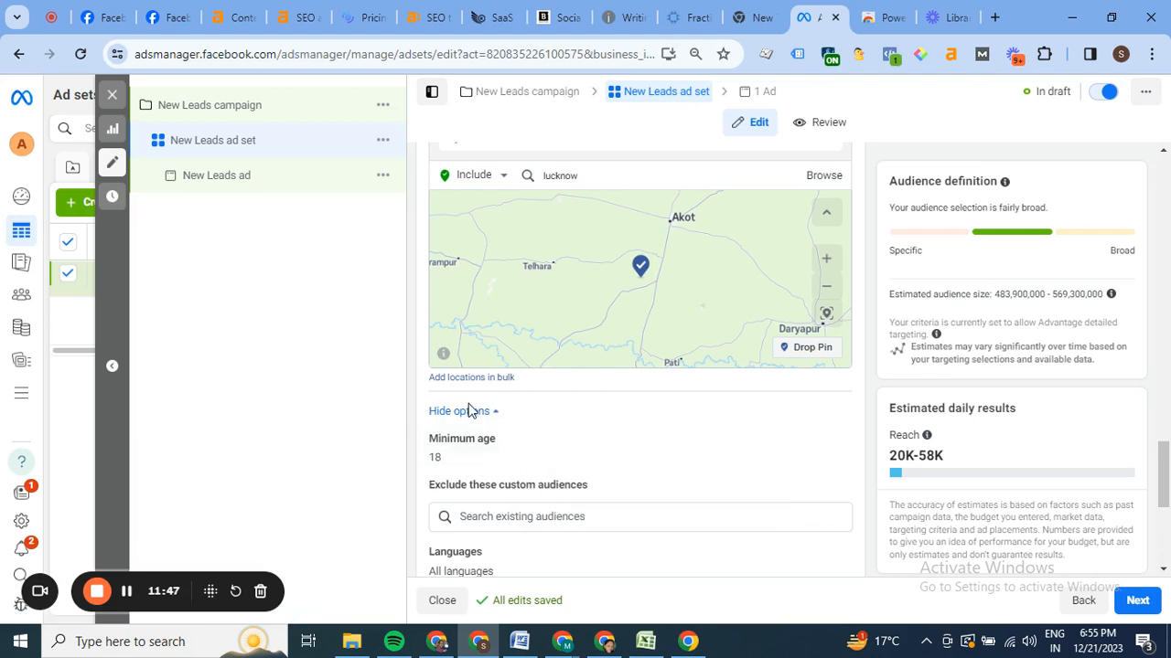
left_click(494, 413)
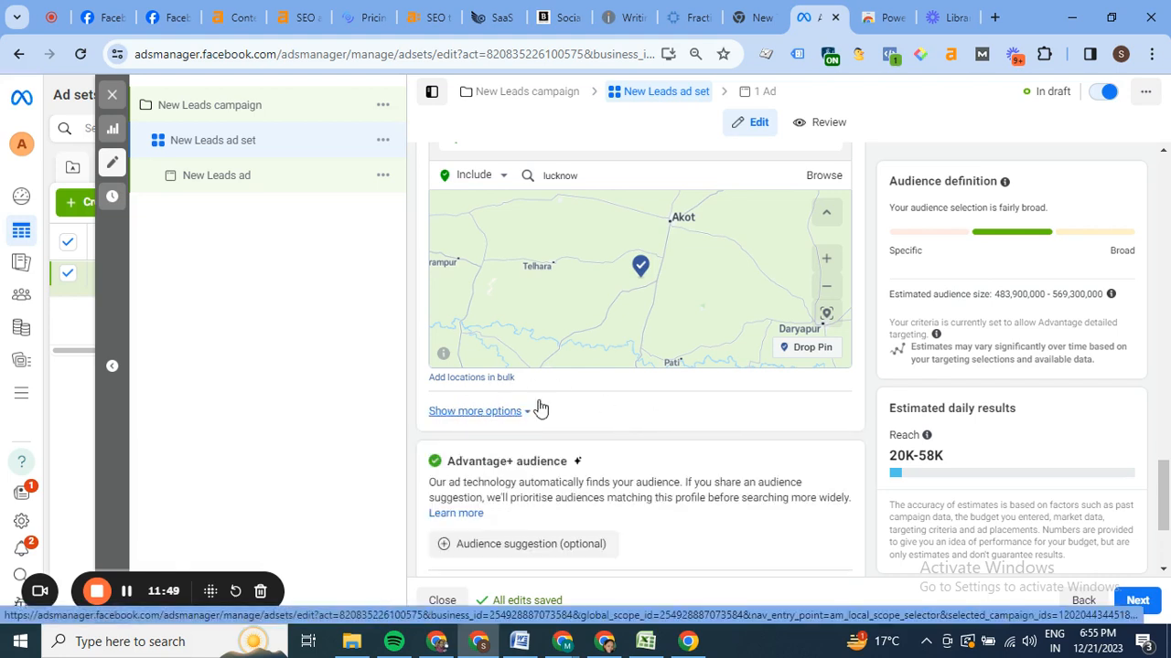
left_click_drag(1163, 510, 1164, 484)
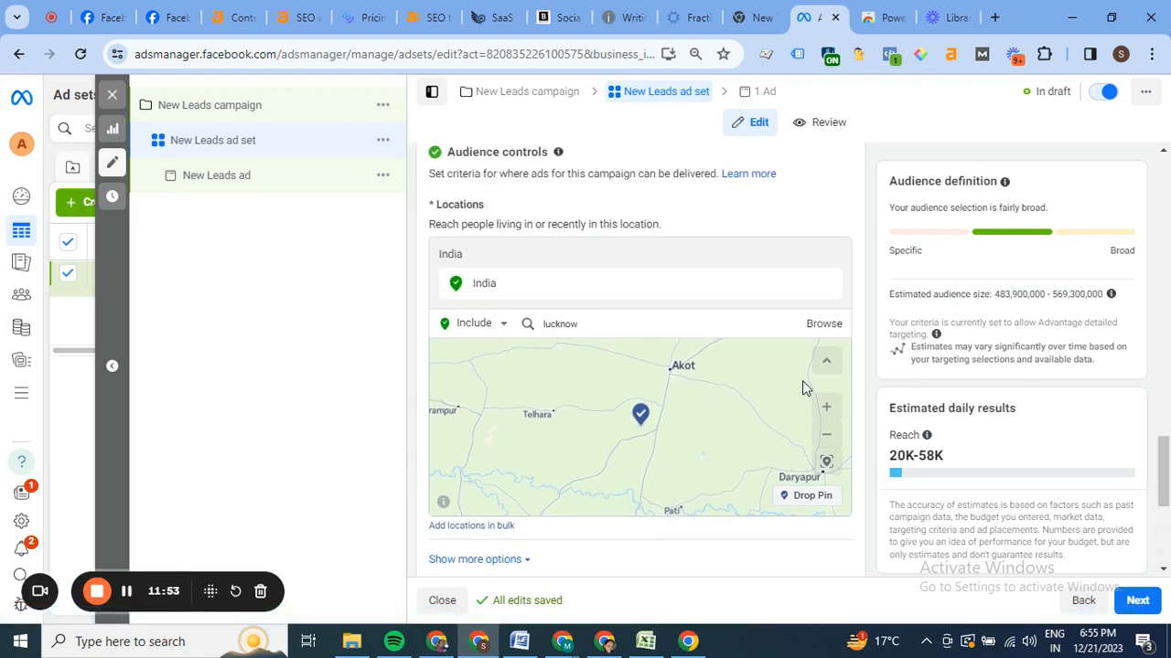
left_click(503, 560)
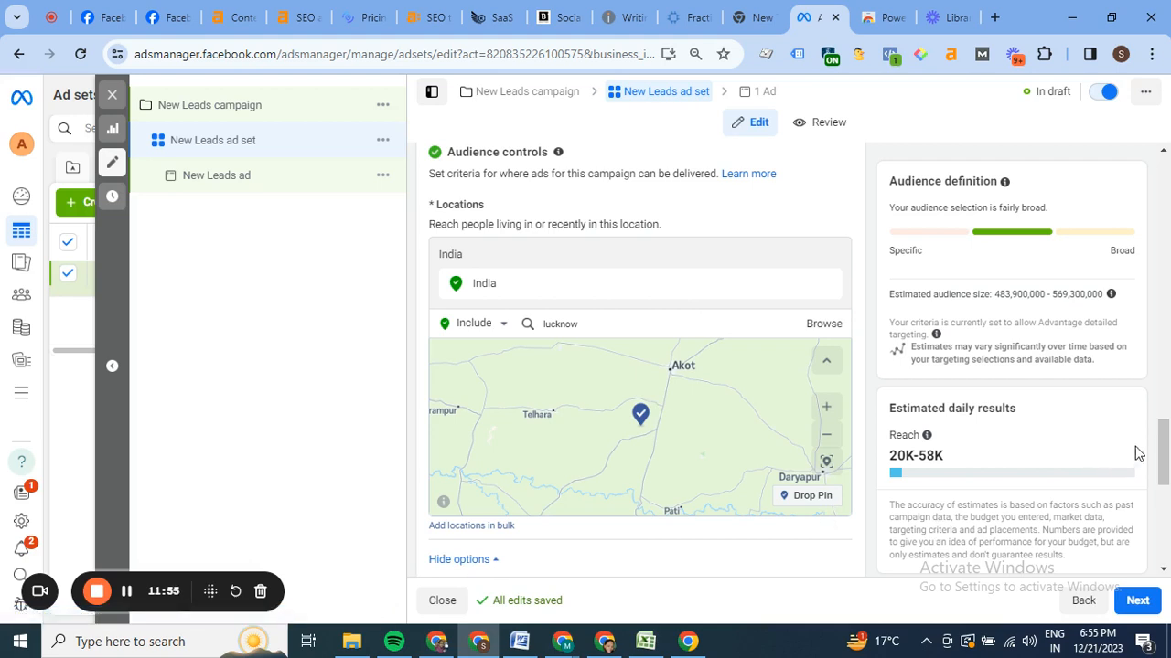
left_click_drag(1167, 445, 1167, 490)
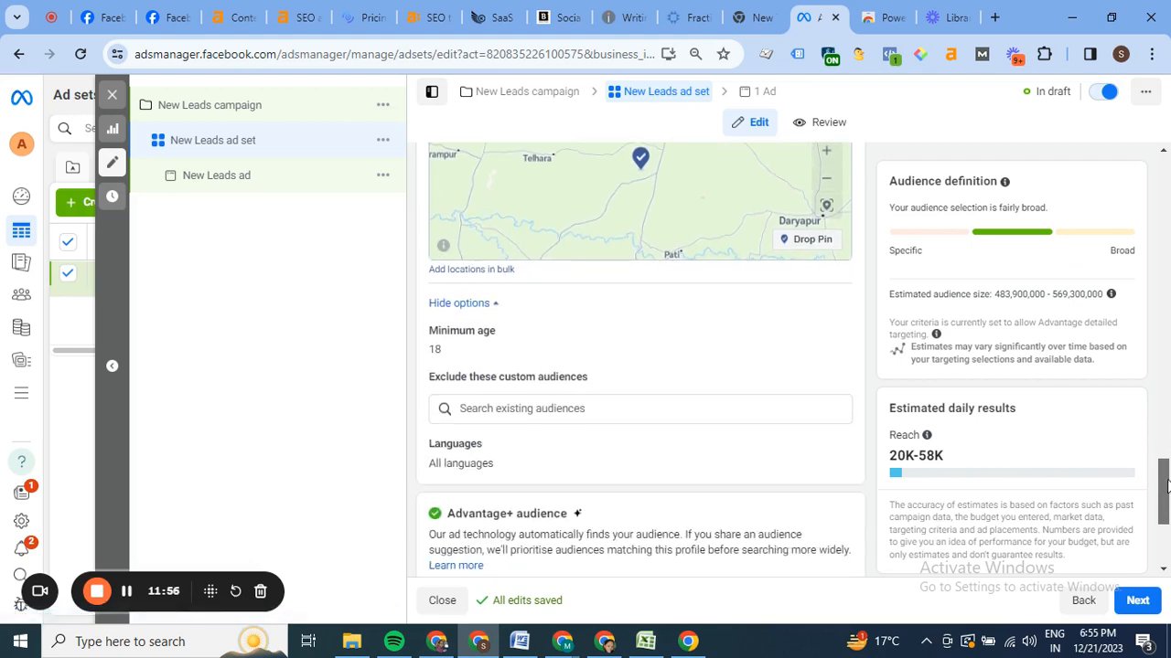
left_click(486, 412)
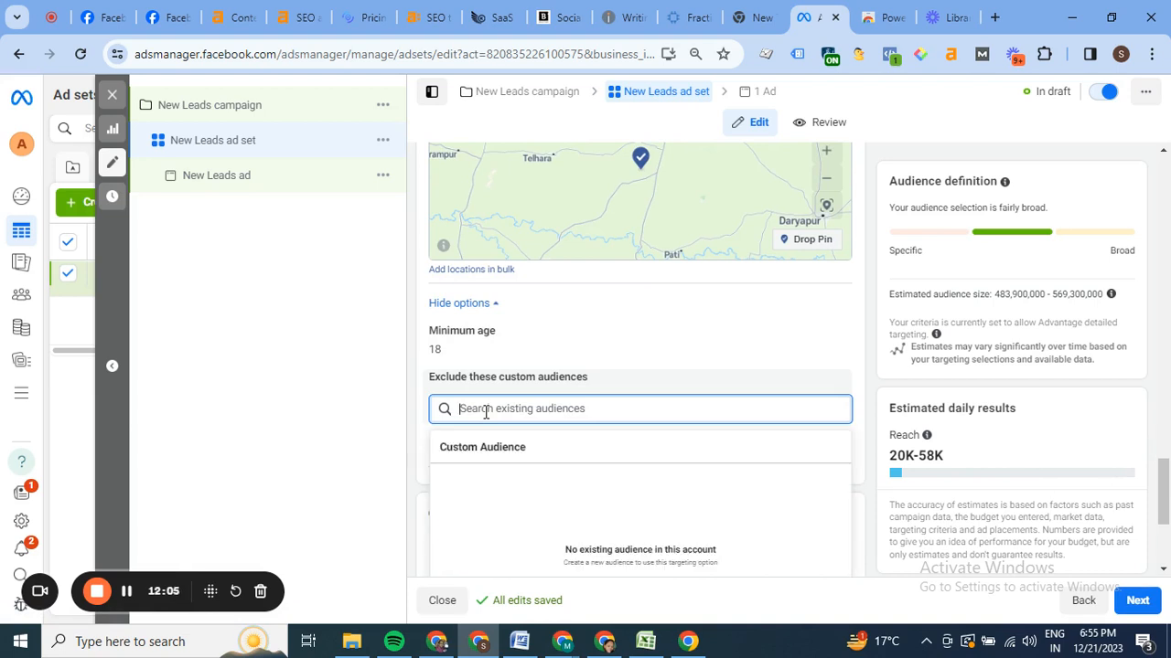
left_click(720, 366)
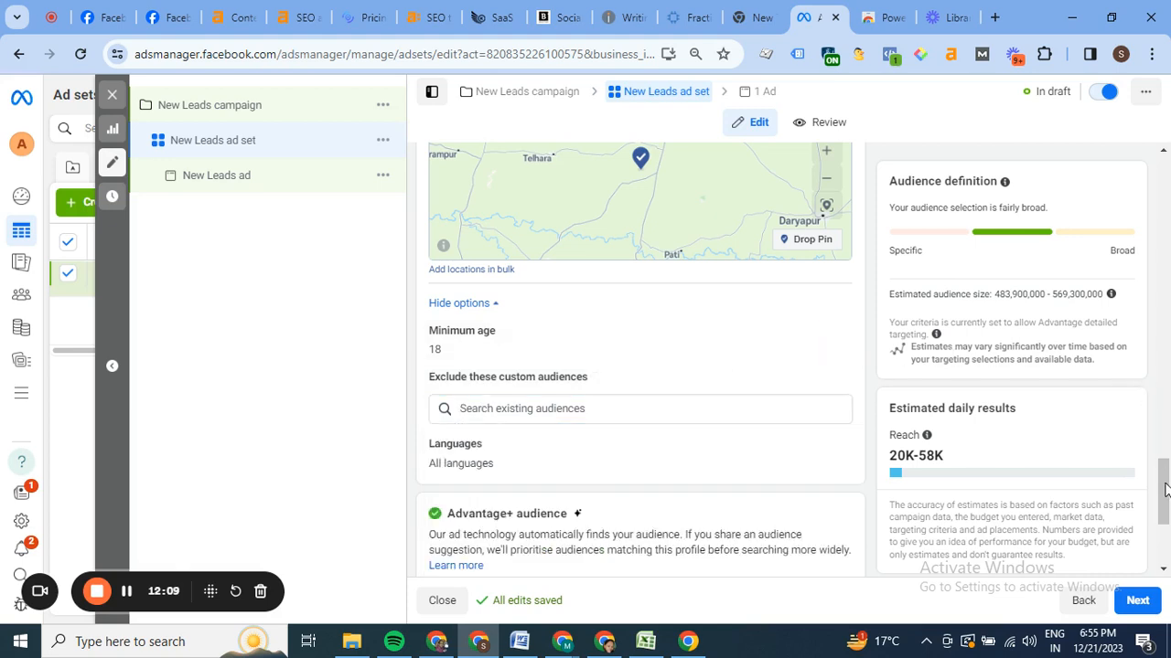
- Add an audience suggestion under Advantage+ audience and review its custom audience, age, gender and detailed targeting options
left_click_drag(1164, 489, 1164, 524)
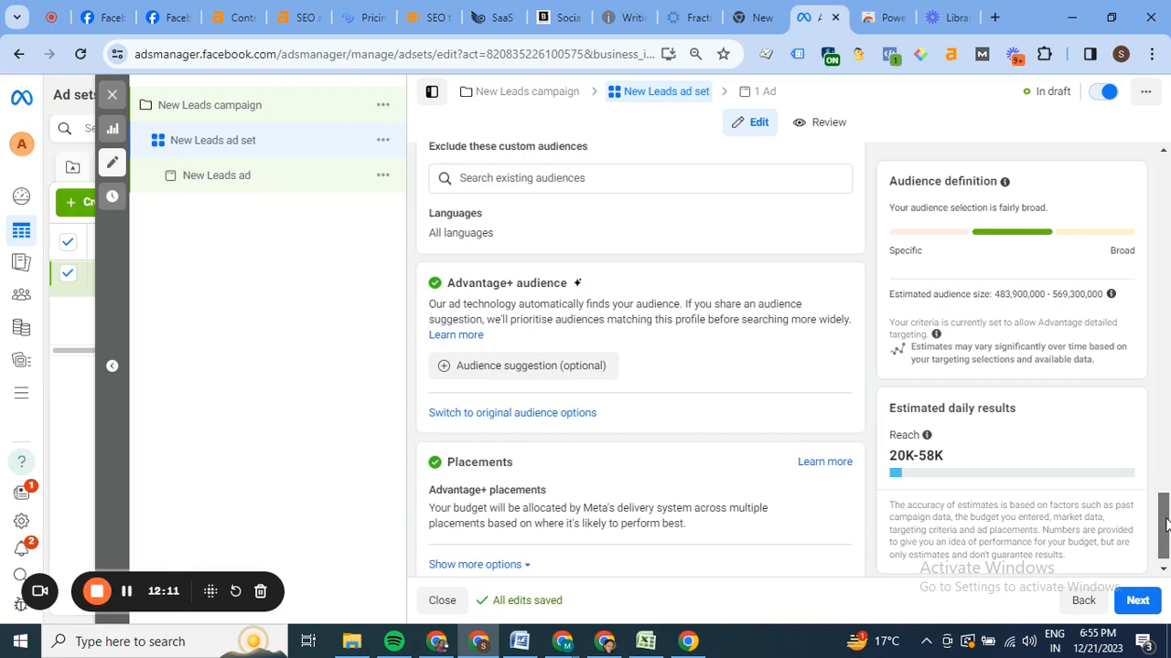
left_click(563, 369)
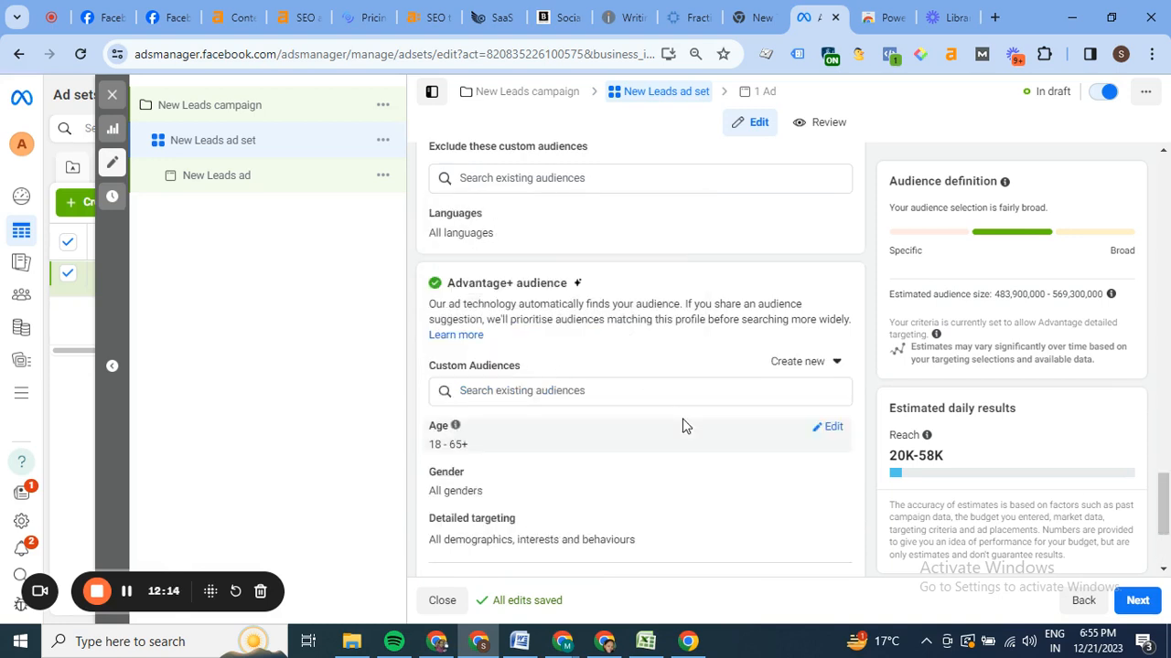
left_click_drag(1167, 494, 1164, 483)
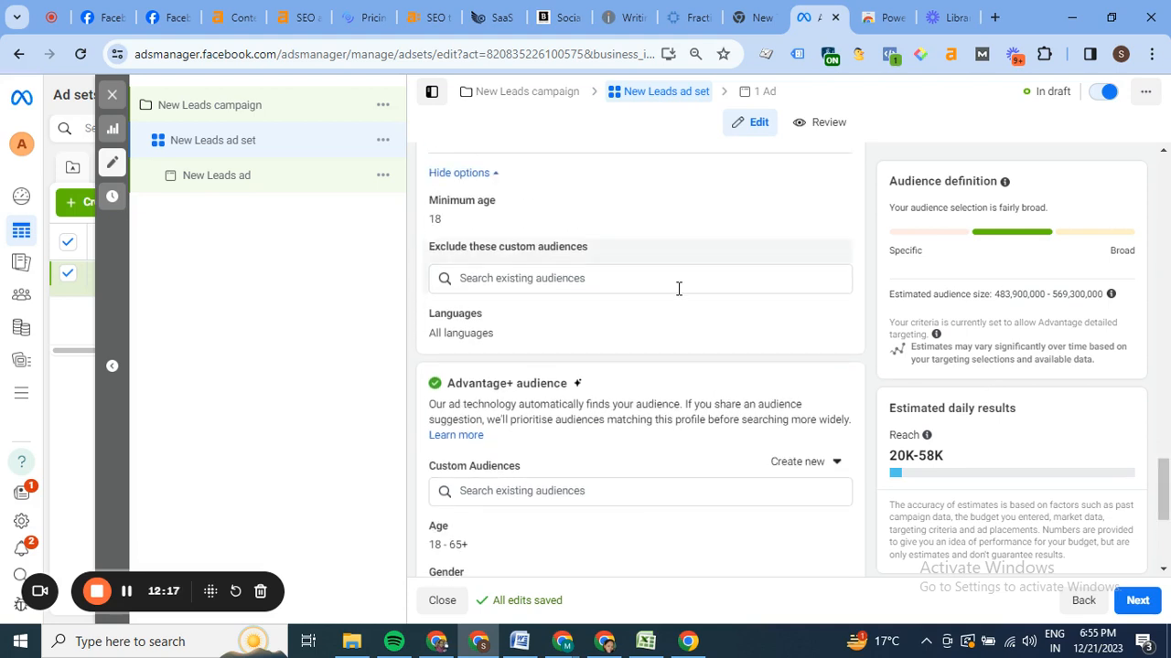
mouse_move(489, 313)
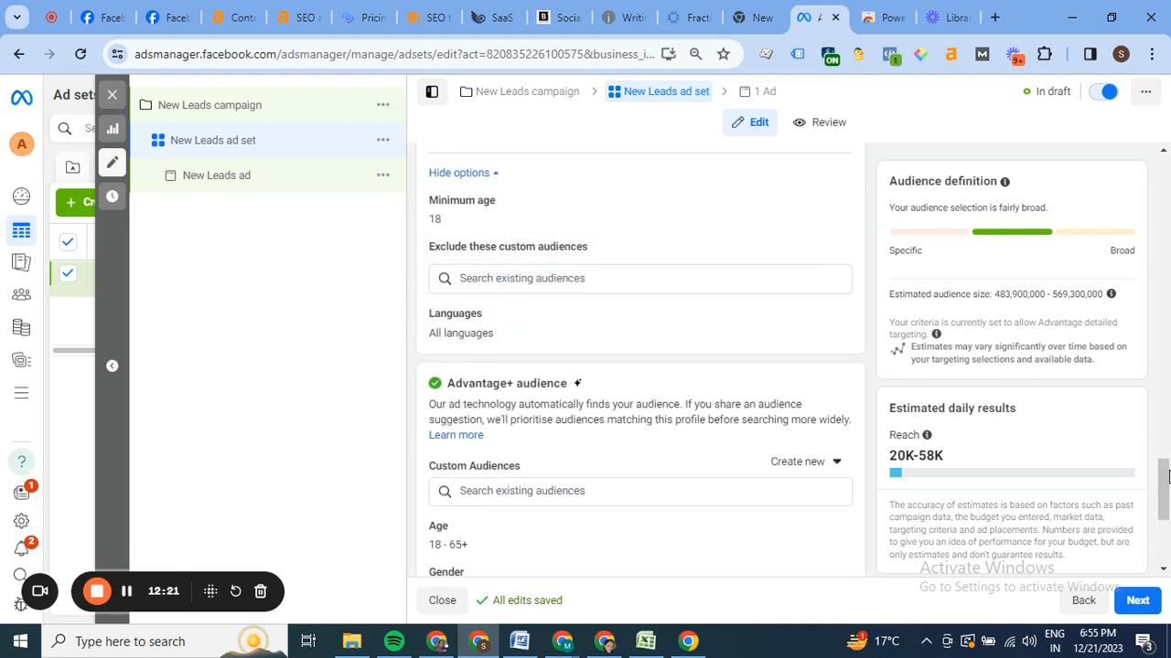
scroll(728, 465, "down", 2)
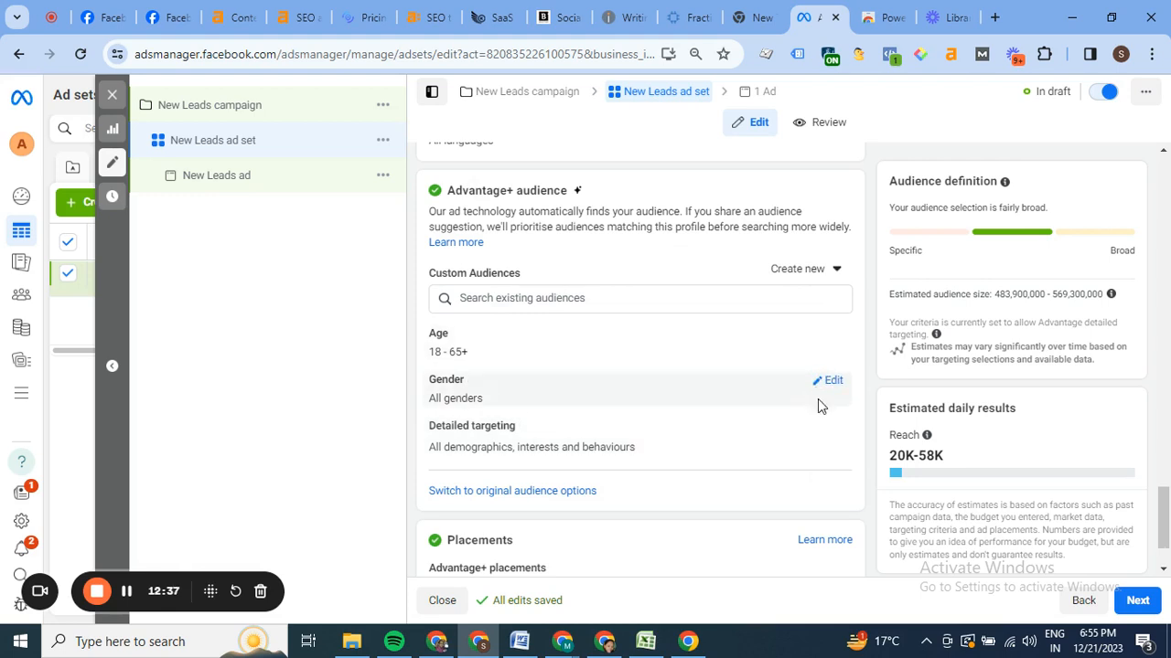
- Search Detailed targeting for bmw, look through the suggested matches and clear the search
left_click(827, 431)
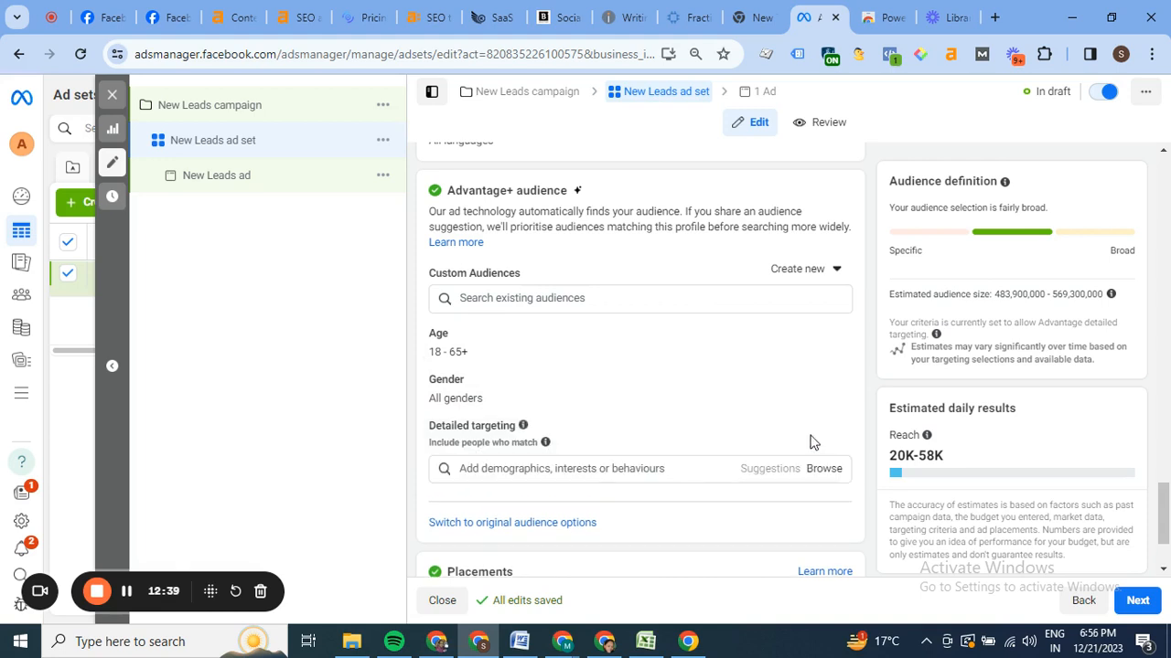
left_click(626, 470)
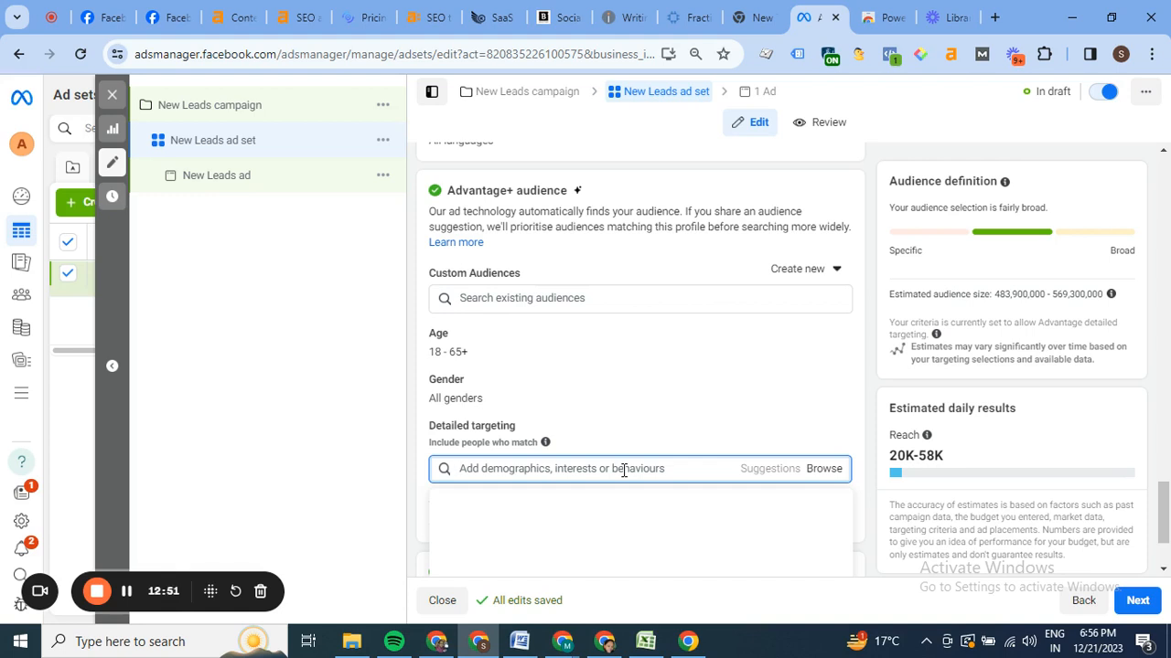
type("bmw")
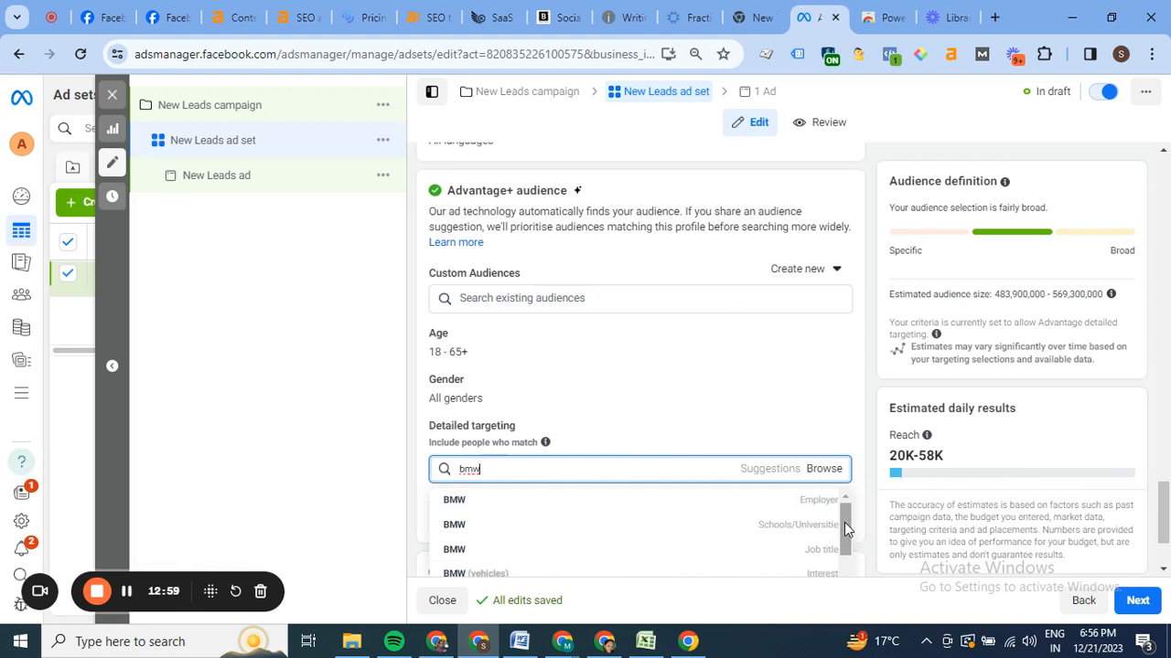
left_click_drag(844, 522, 845, 536)
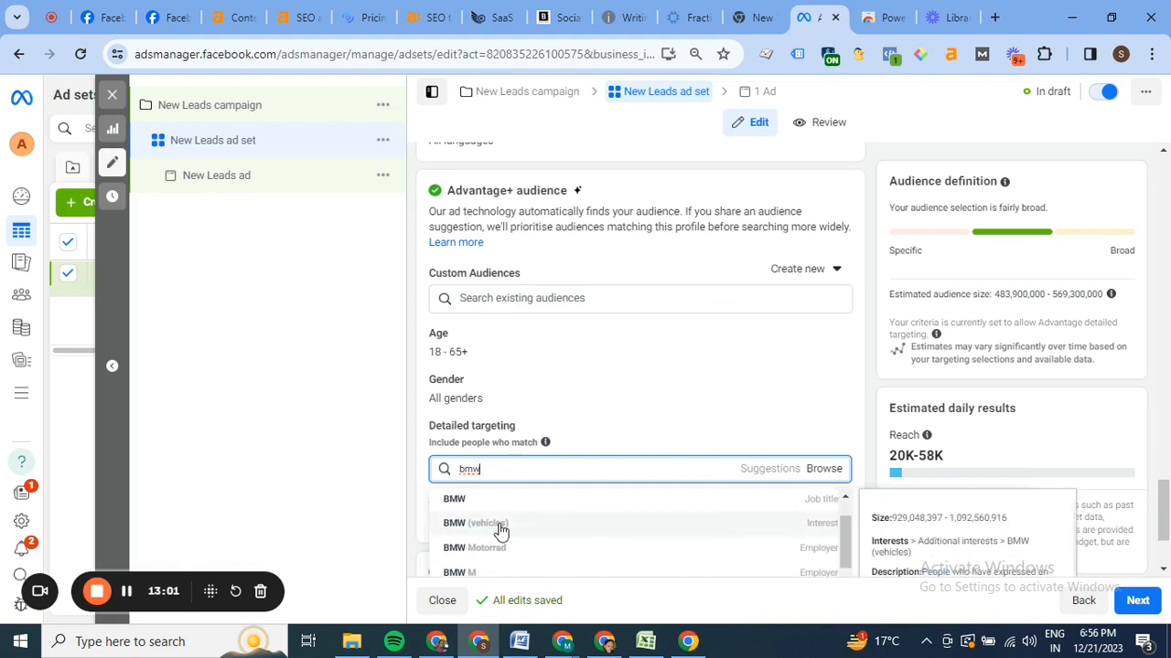
scroll(503, 507, "up", 1)
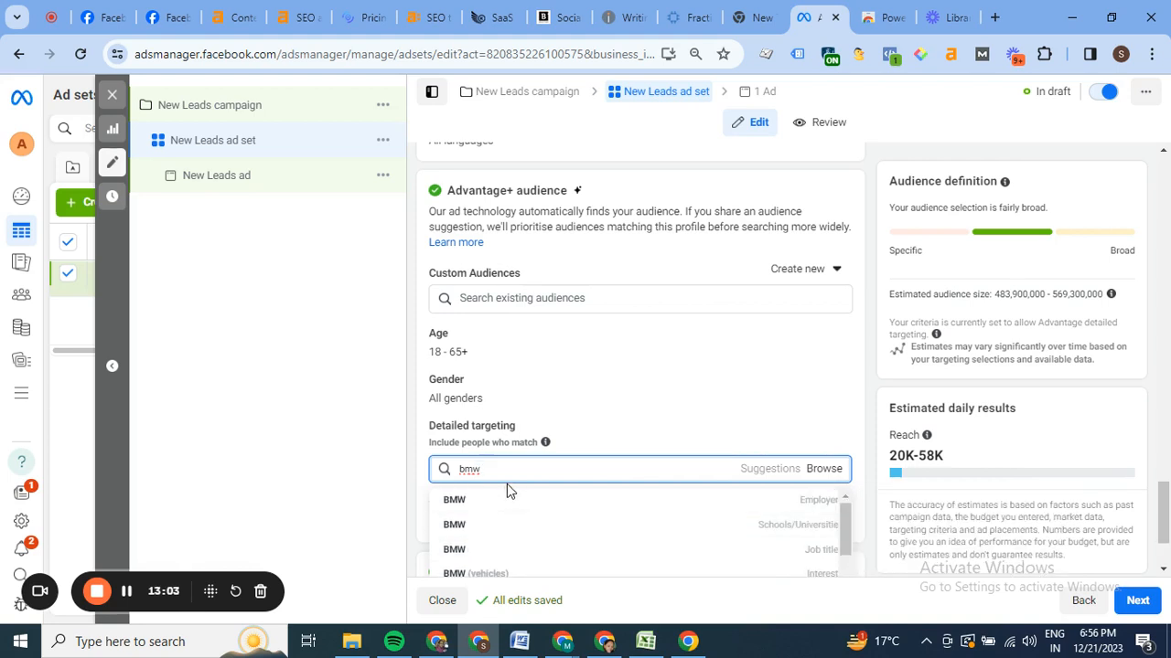
key("BackSpace")
key("BackSpace")
key("BackSpace")
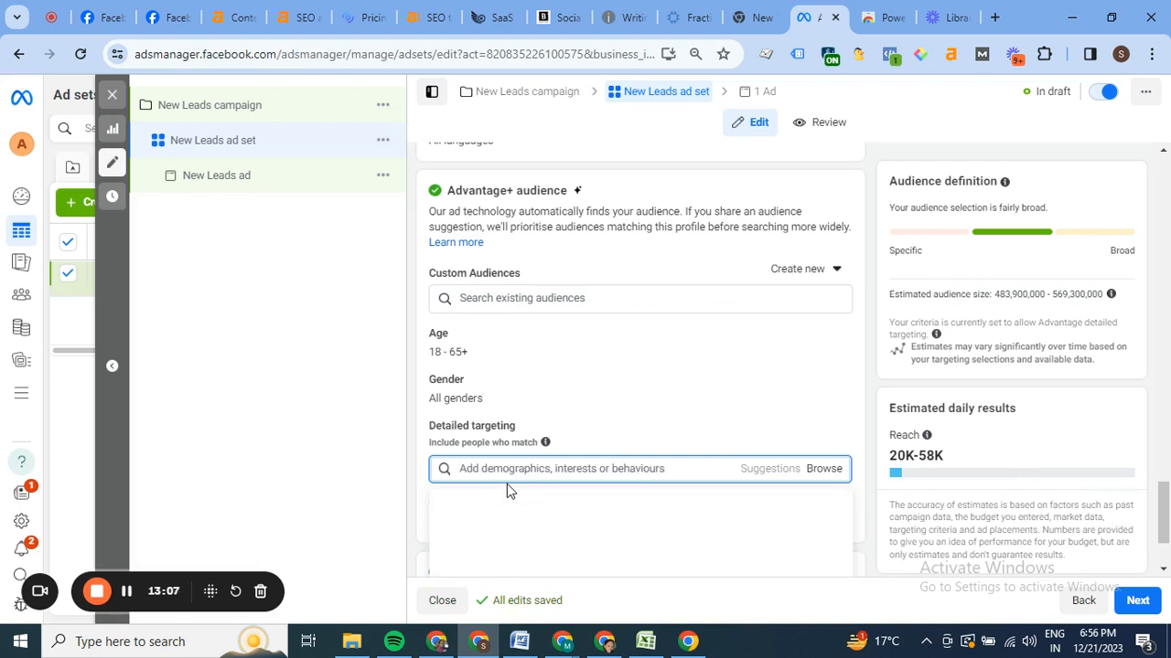
- Search Detailed targeting for Amitab to check the suggested match, and clear the search
type("Amitab")
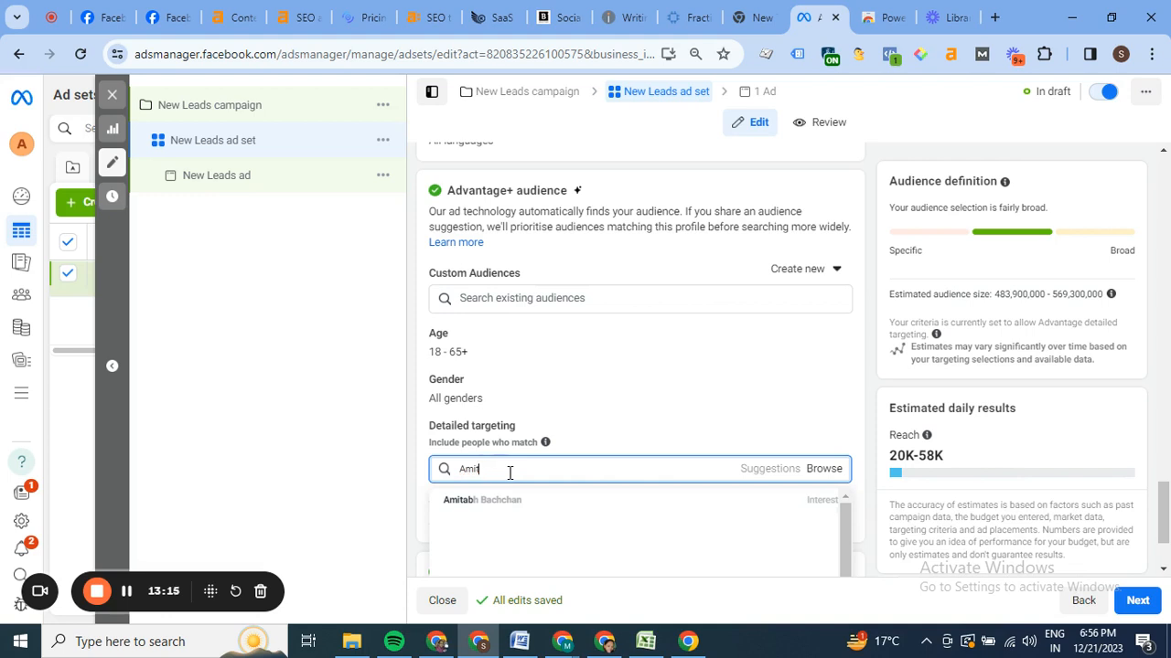
key("BackSpace")
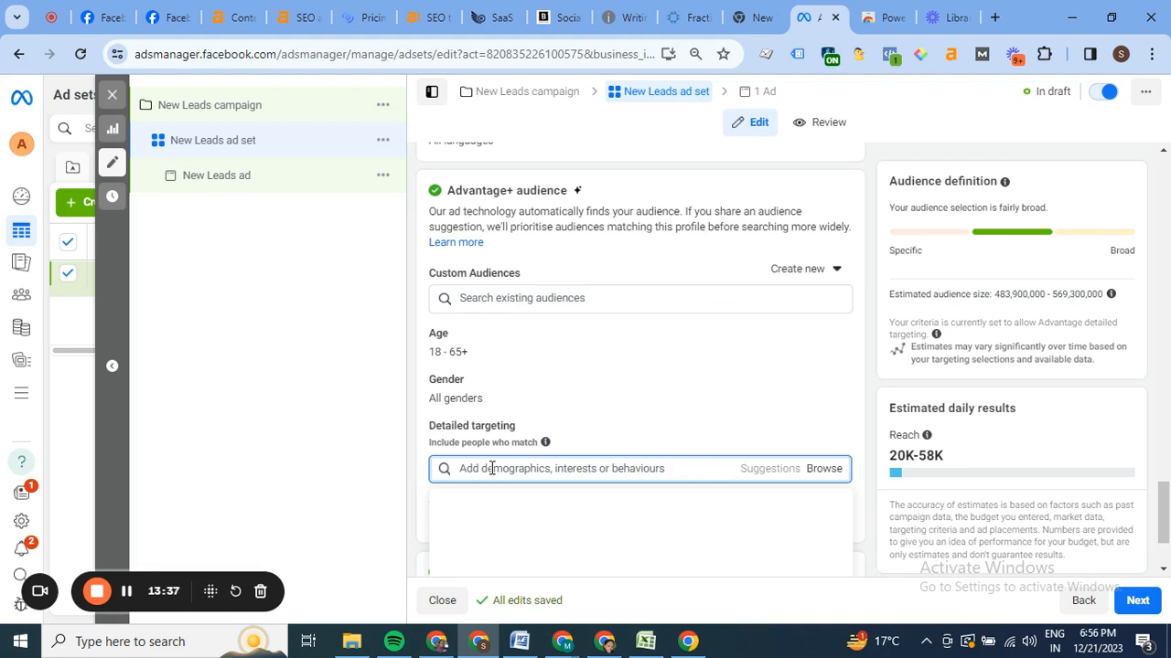
left_click(126, 592)
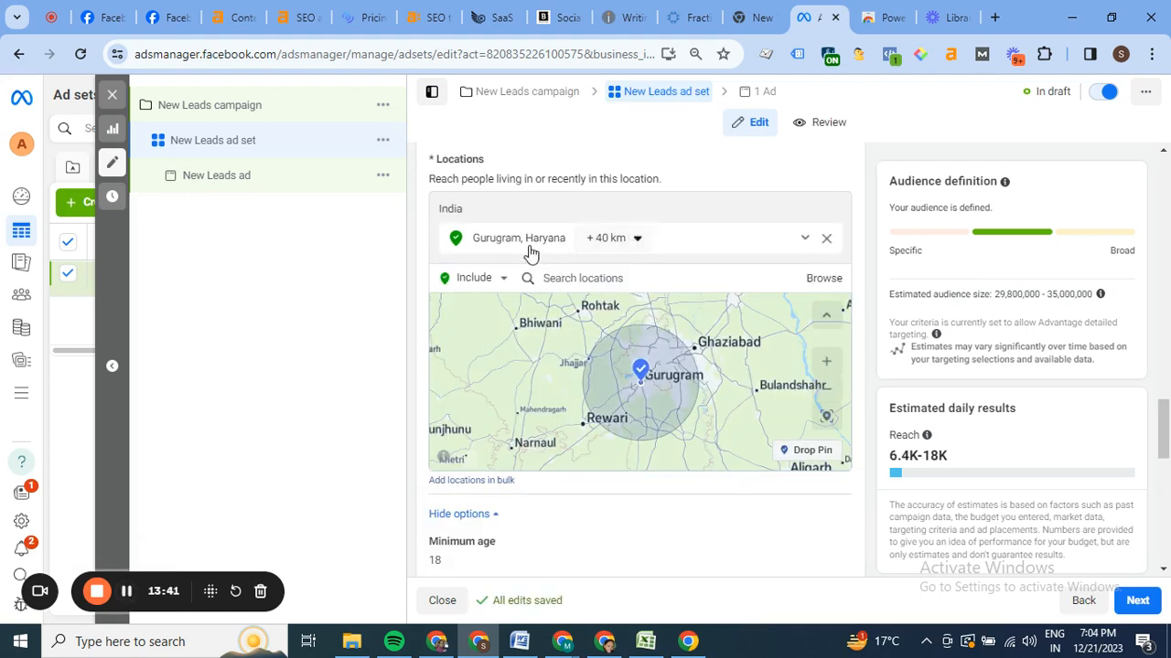
- Set the targeting radius around Gurugram, Haryana to 20 km in the ad set's Locations setting
left_click(630, 242)
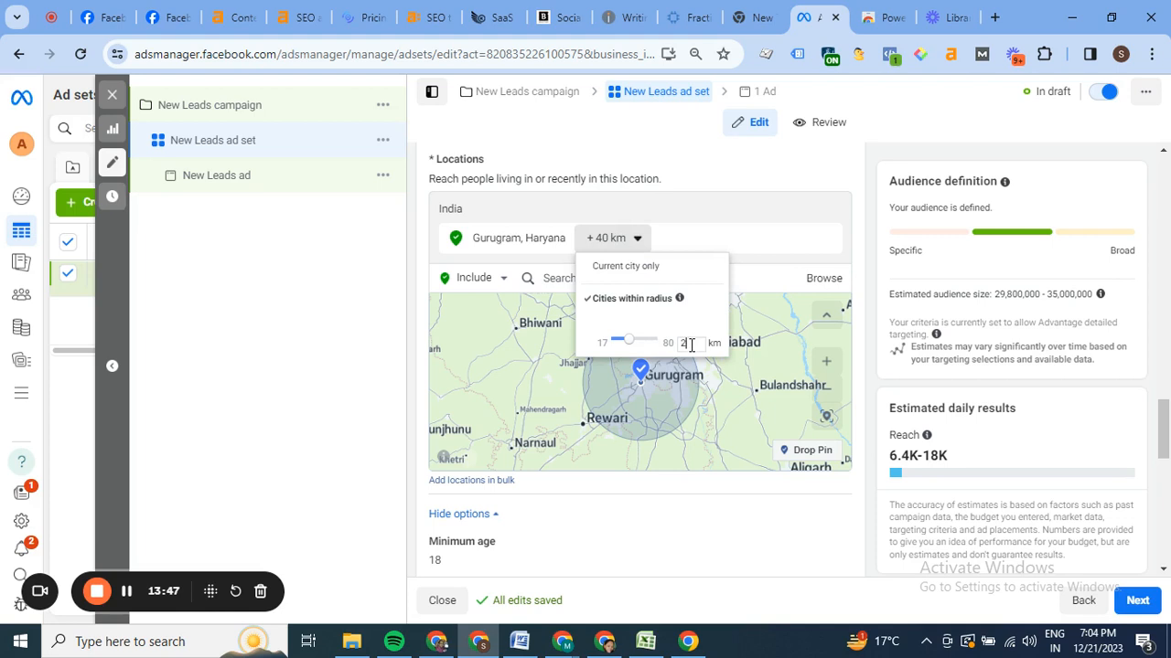
left_click(689, 239)
left_click(637, 239)
left_click_drag(629, 340, 620, 336)
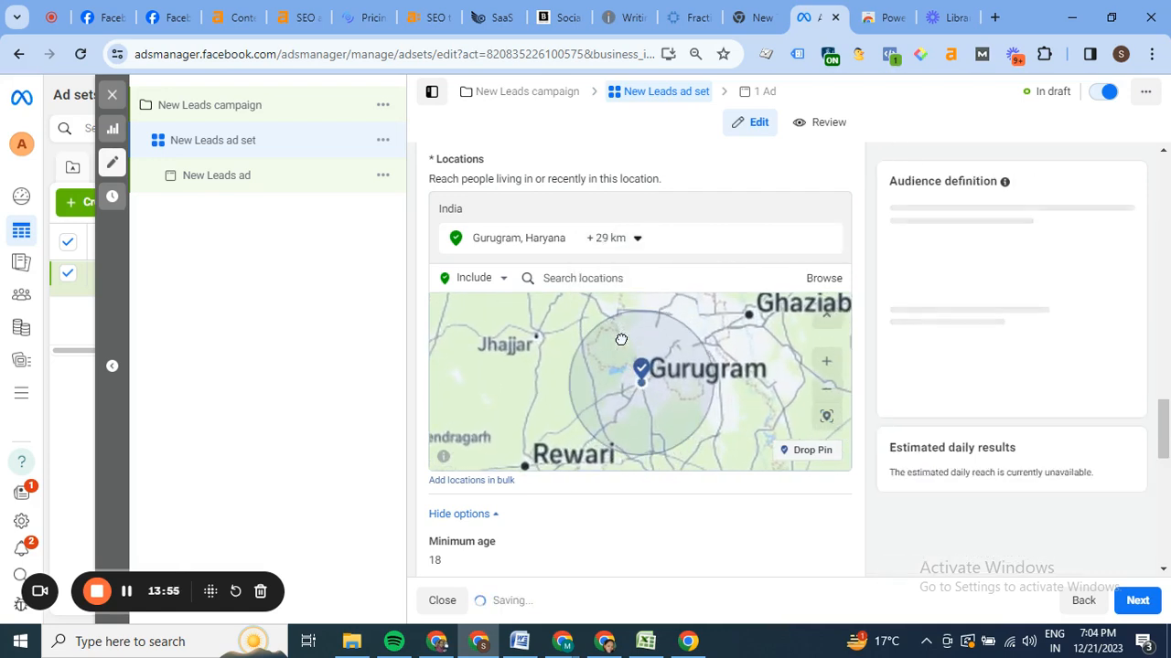
left_click(635, 241)
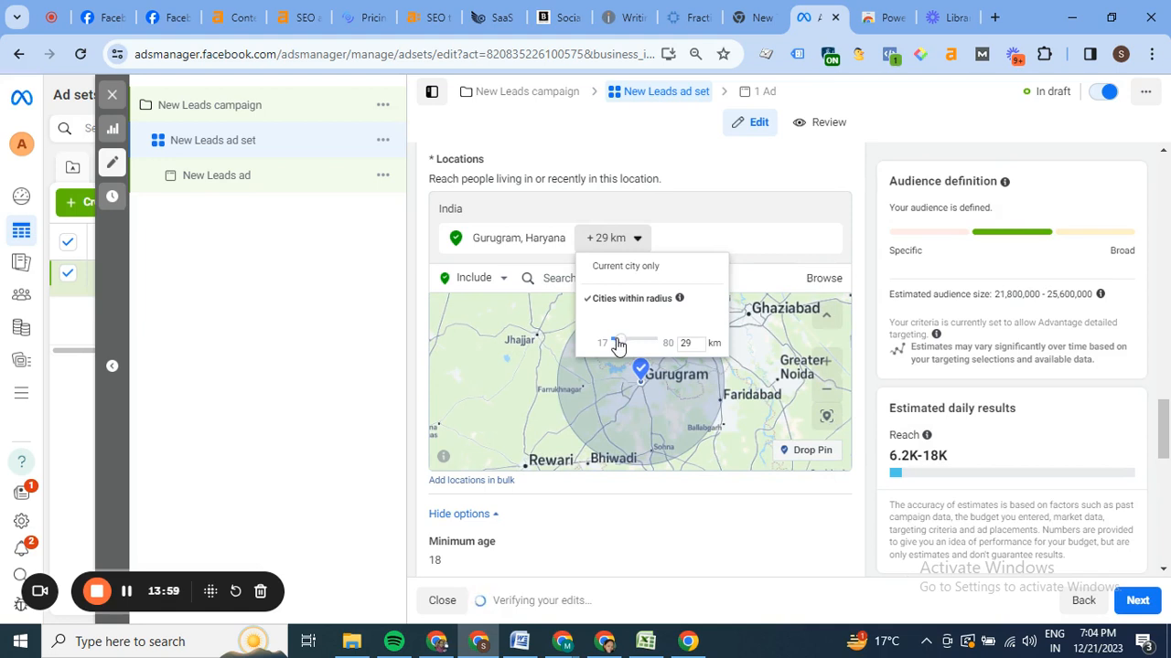
left_click_drag(616, 341, 614, 340)
left_click_drag(618, 344, 614, 338)
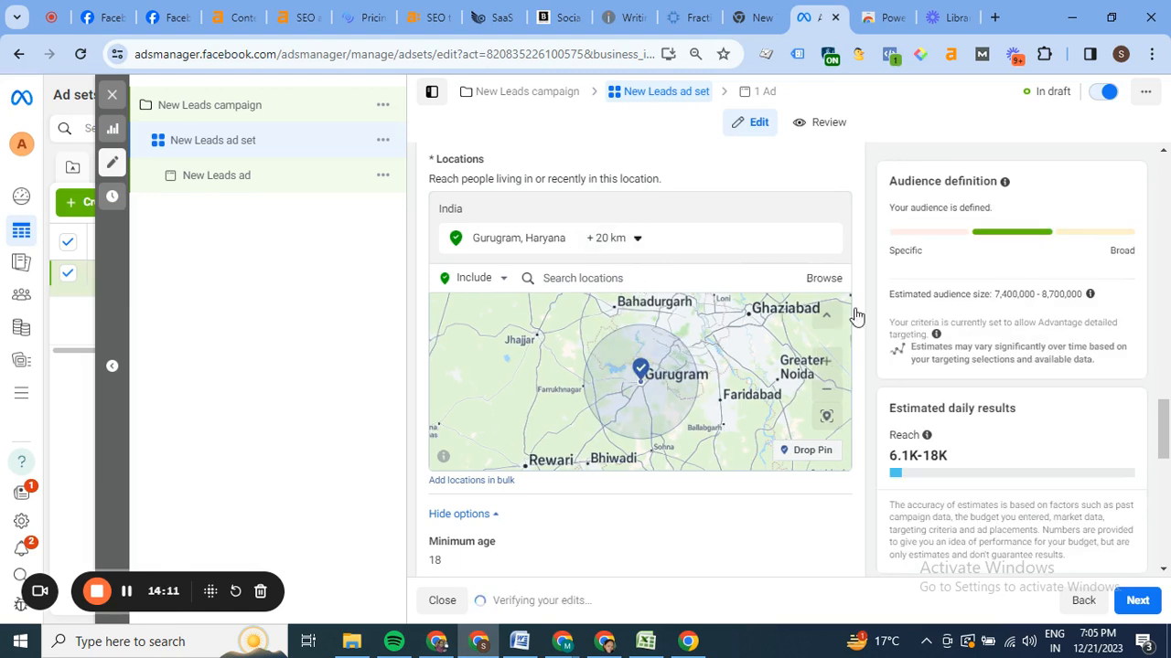
- Set the ad set's Minimum age to 25 under Audience controls
left_click_drag(1164, 420, 1165, 453)
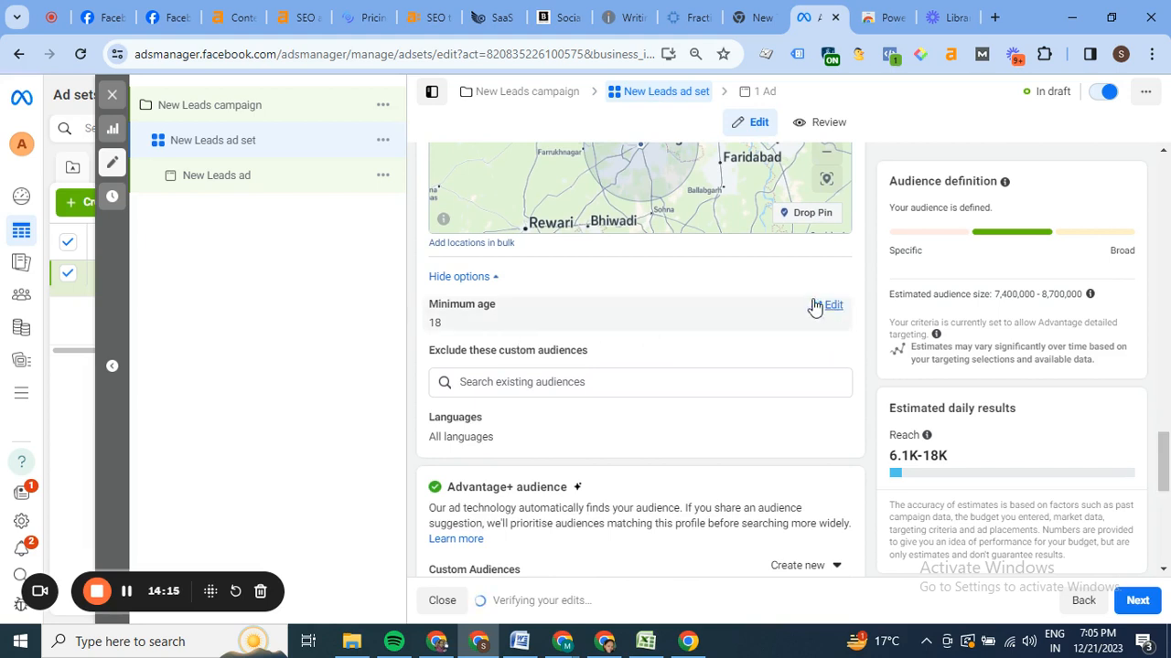
left_click(816, 308)
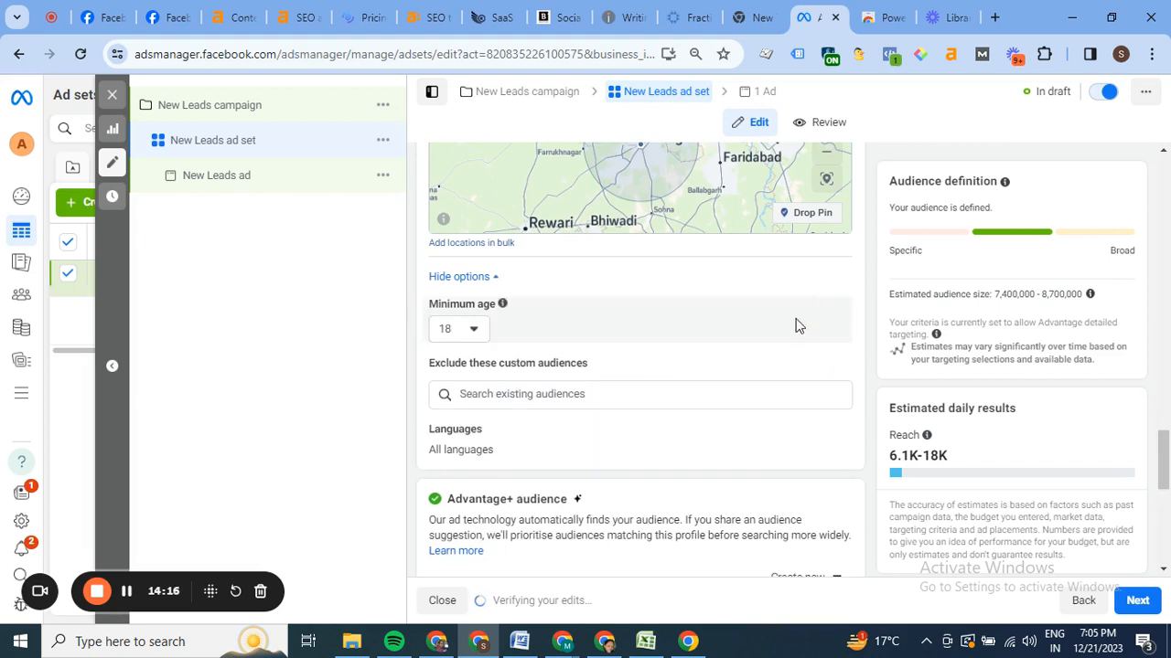
left_click(471, 329)
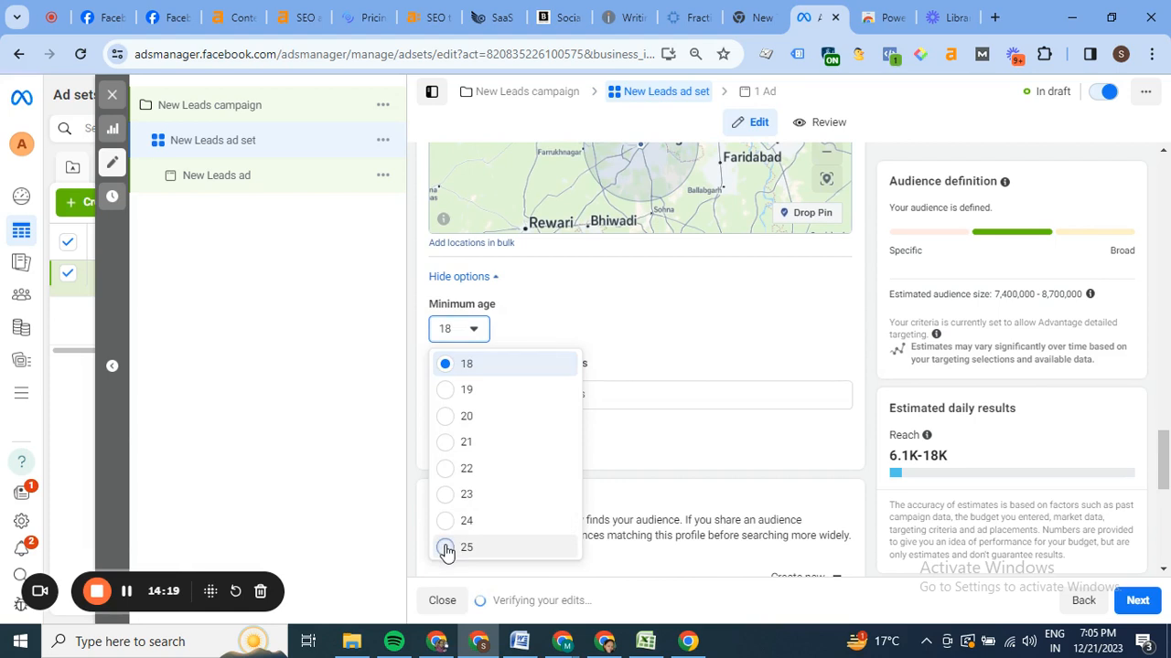
left_click(452, 547)
- Examine the available Minimum age options under Audience controls, keeping 25 selected
left_click(464, 332)
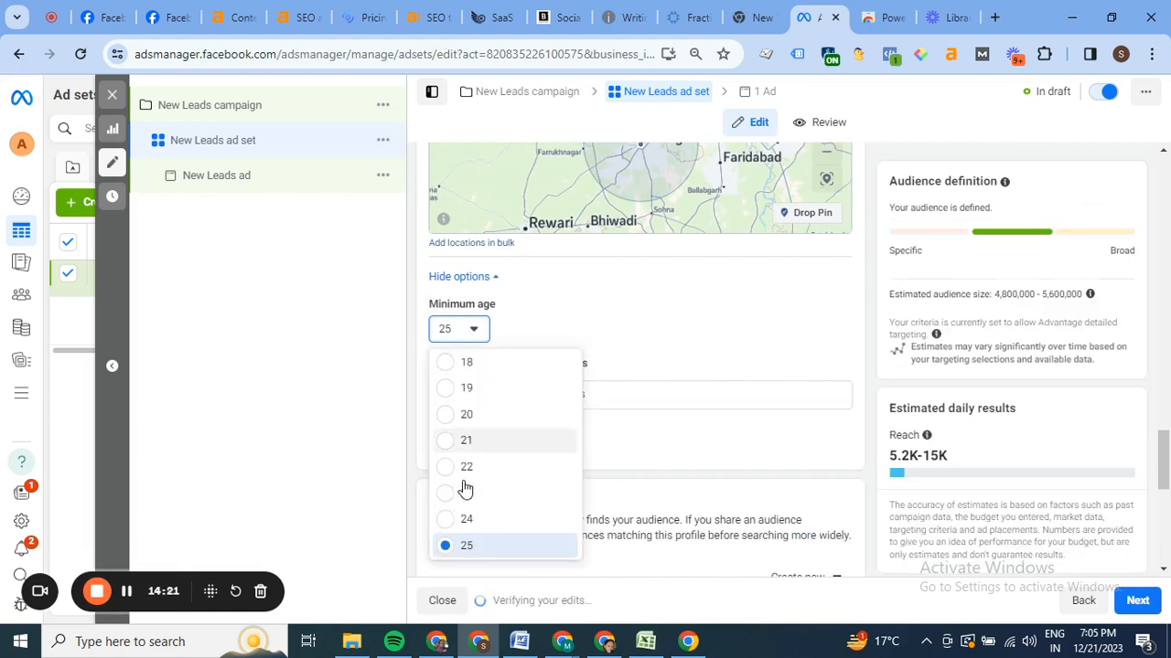
left_click(457, 332)
left_click(460, 332)
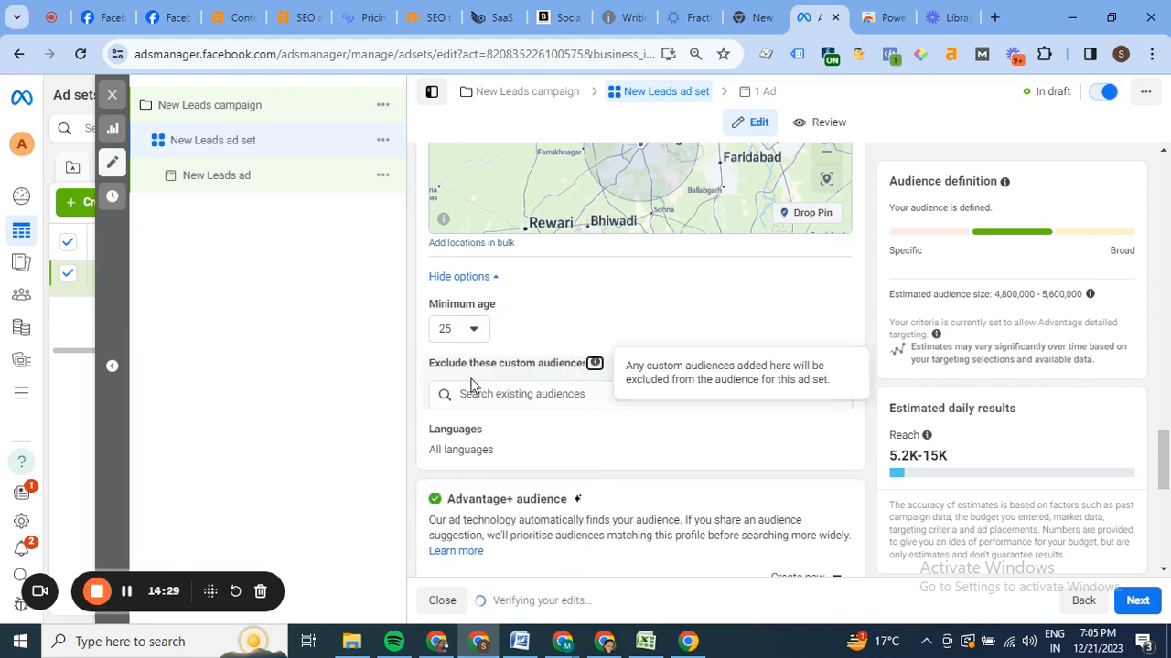
left_click(470, 391)
left_click(481, 335)
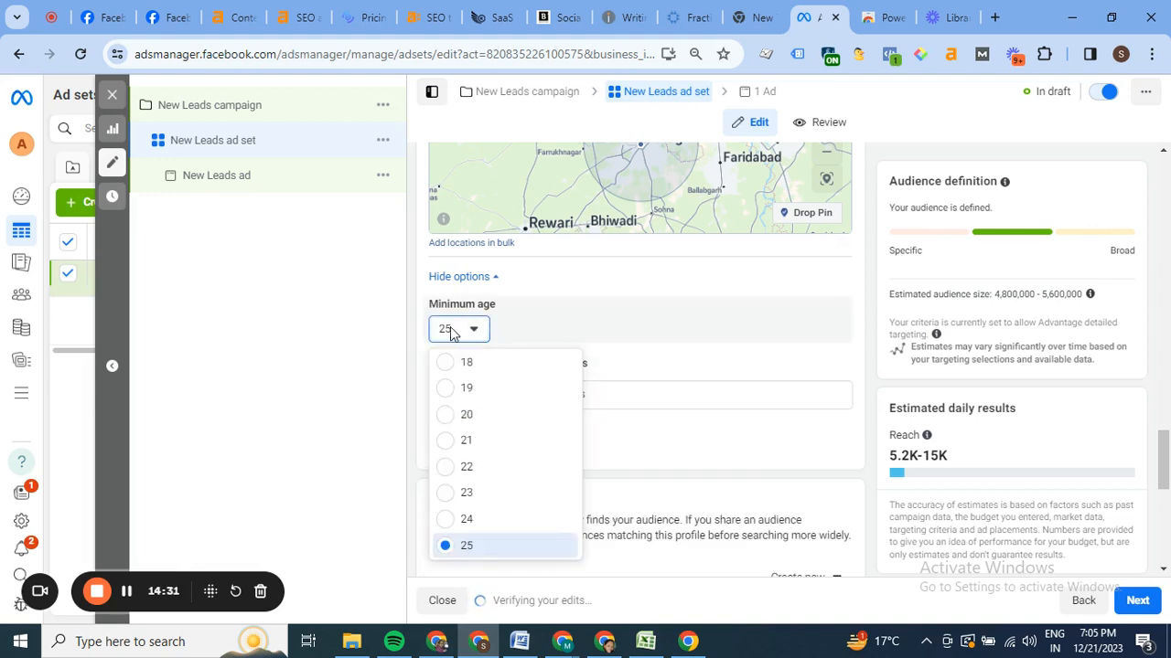
left_click(450, 331)
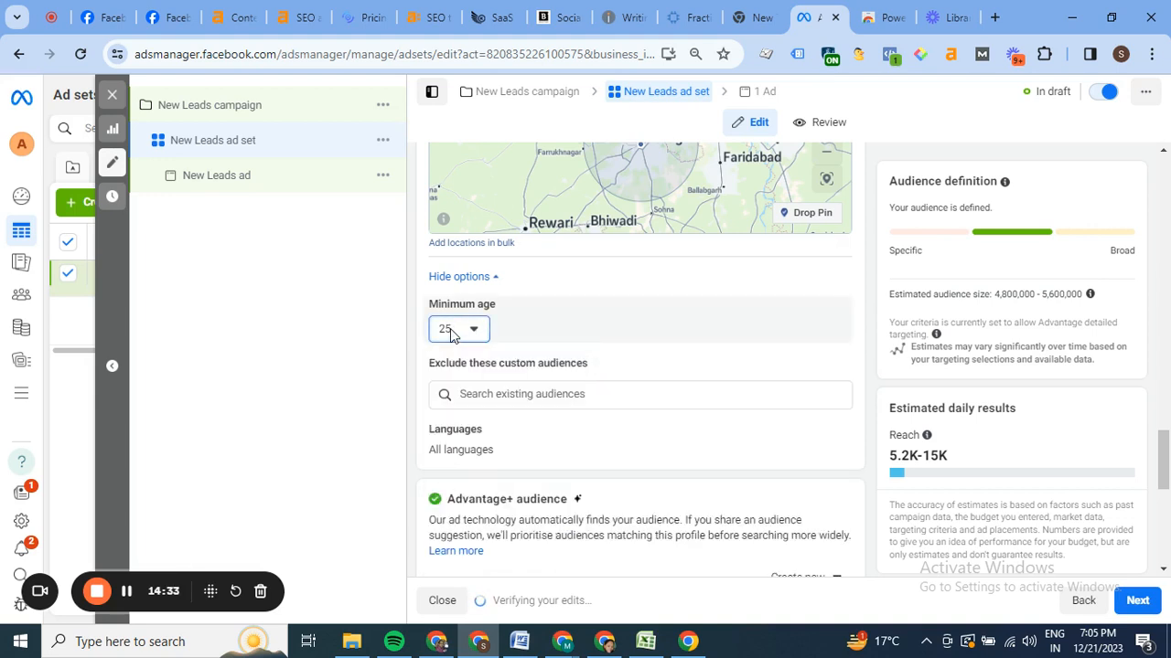
left_click(465, 330)
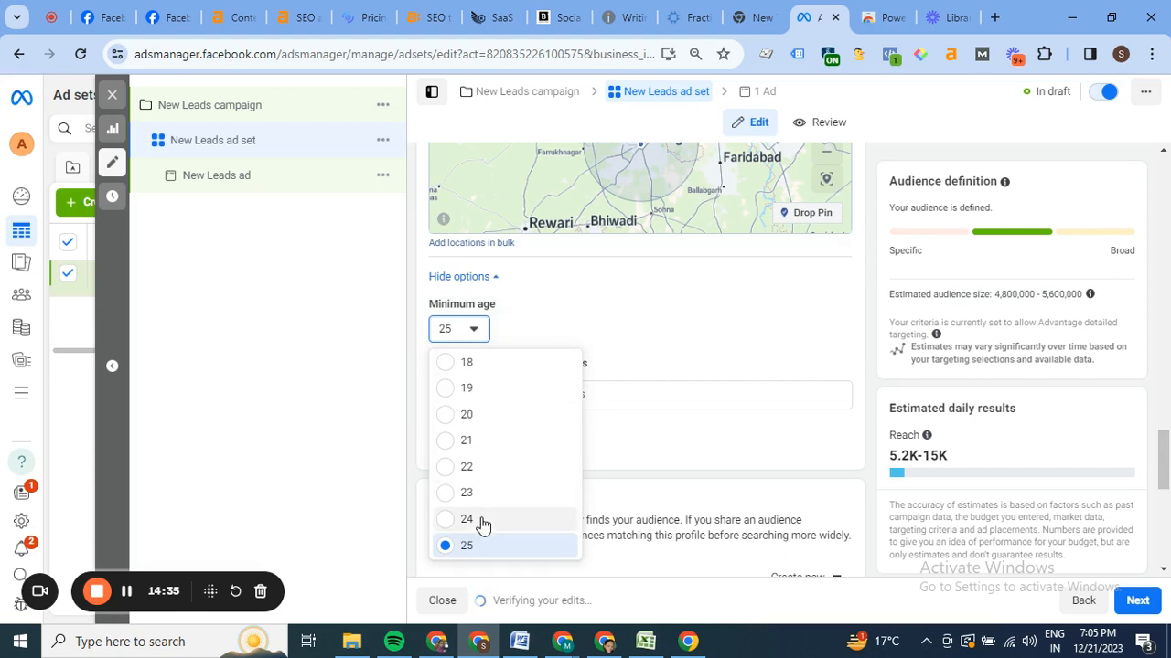
left_click(470, 549)
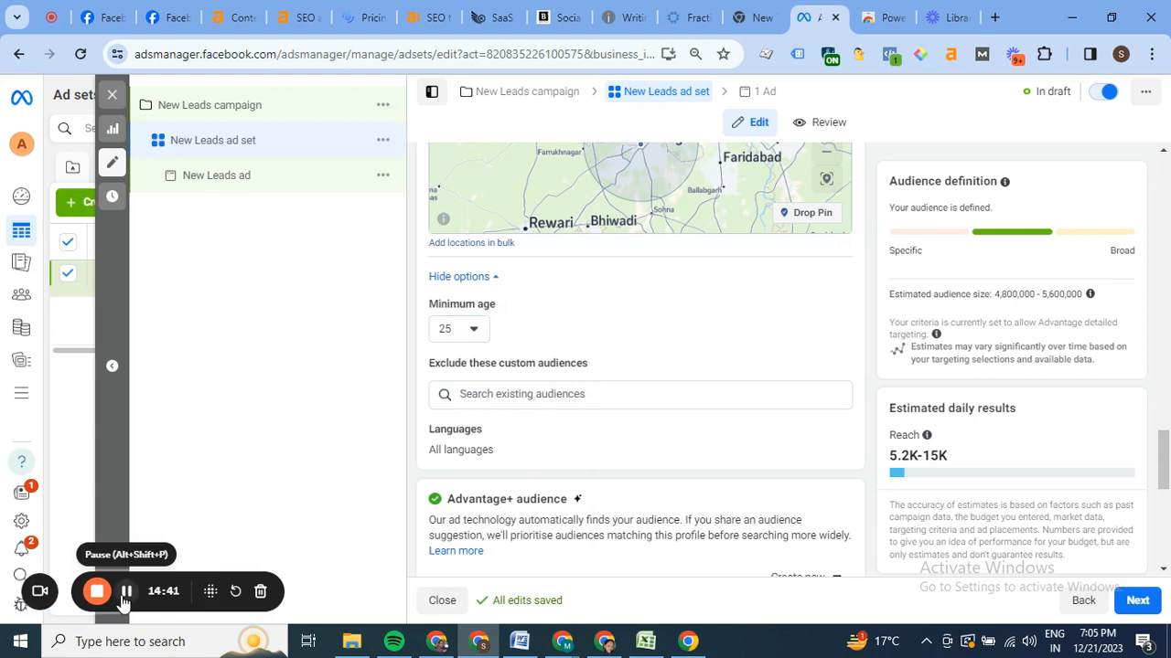
- Edit the Age range under Advantage+ audience and set its lower limit to 30
left_click_drag(1165, 446, 1165, 488)
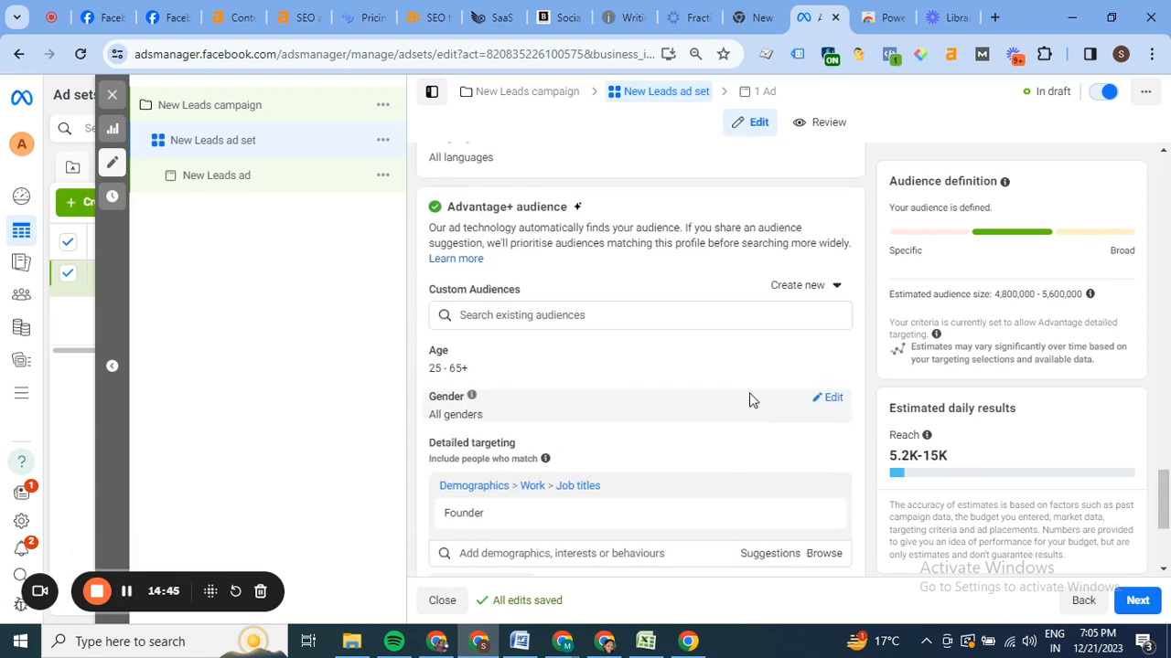
mouse_move(810, 374)
left_click(830, 353)
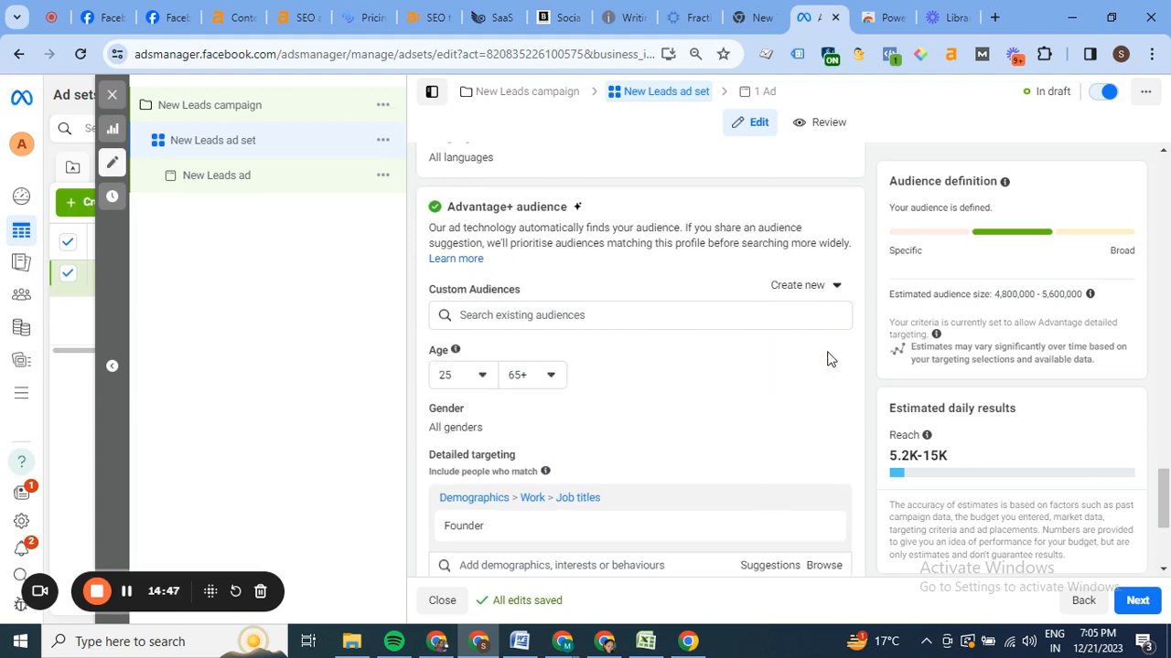
left_click(547, 375)
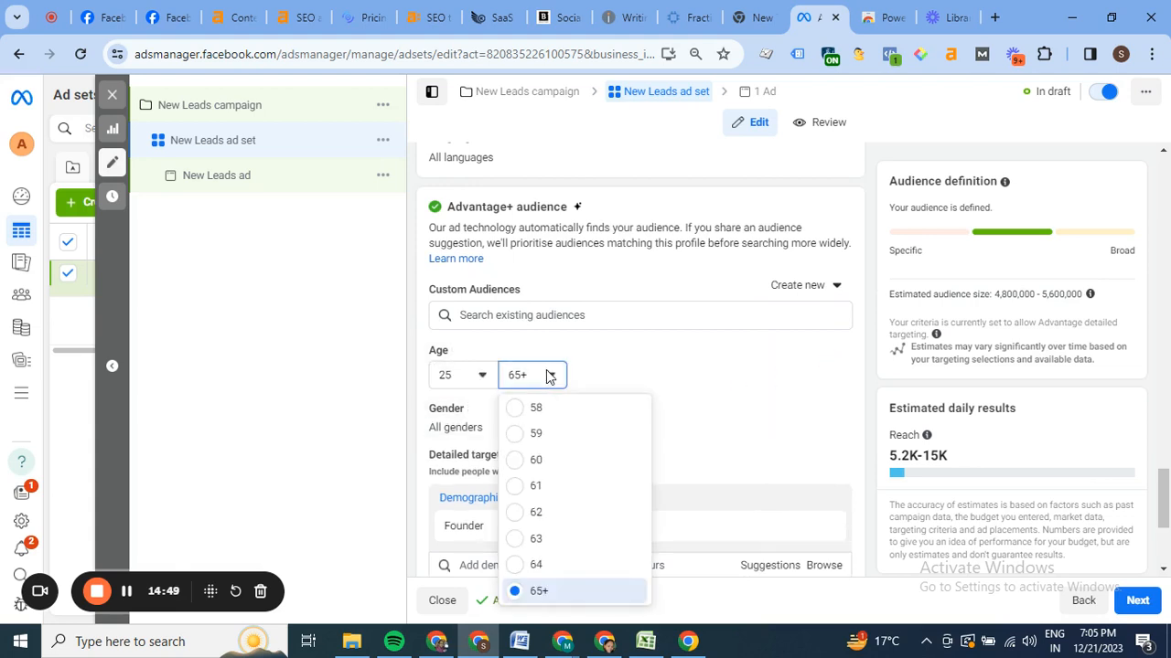
left_click(479, 377)
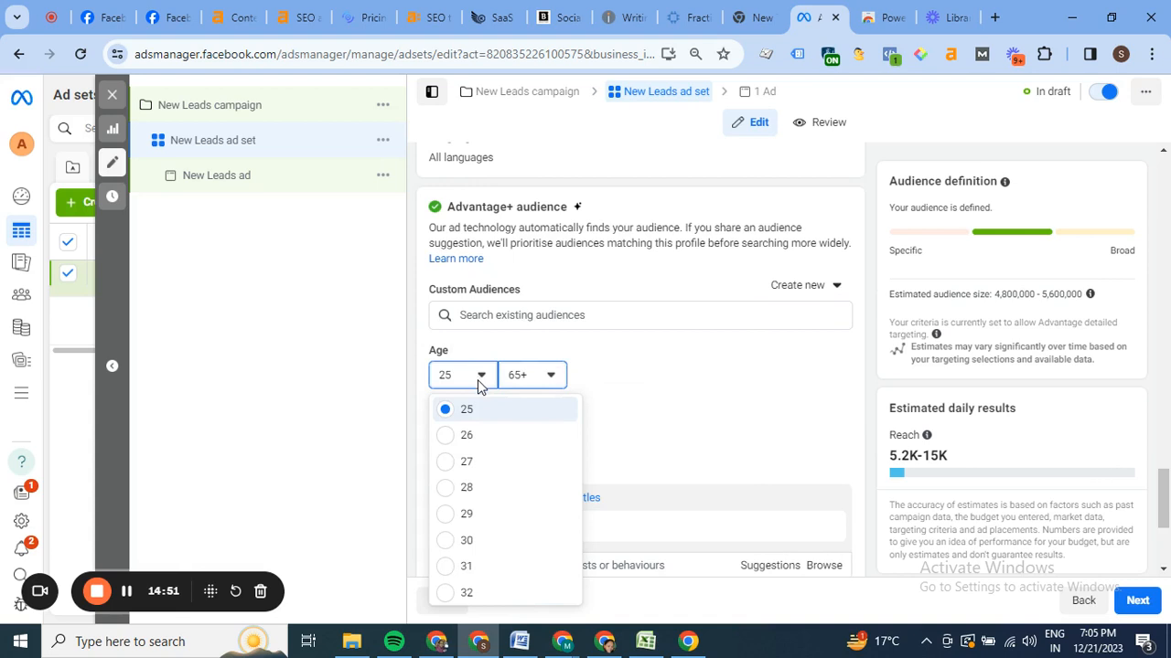
left_click(445, 595)
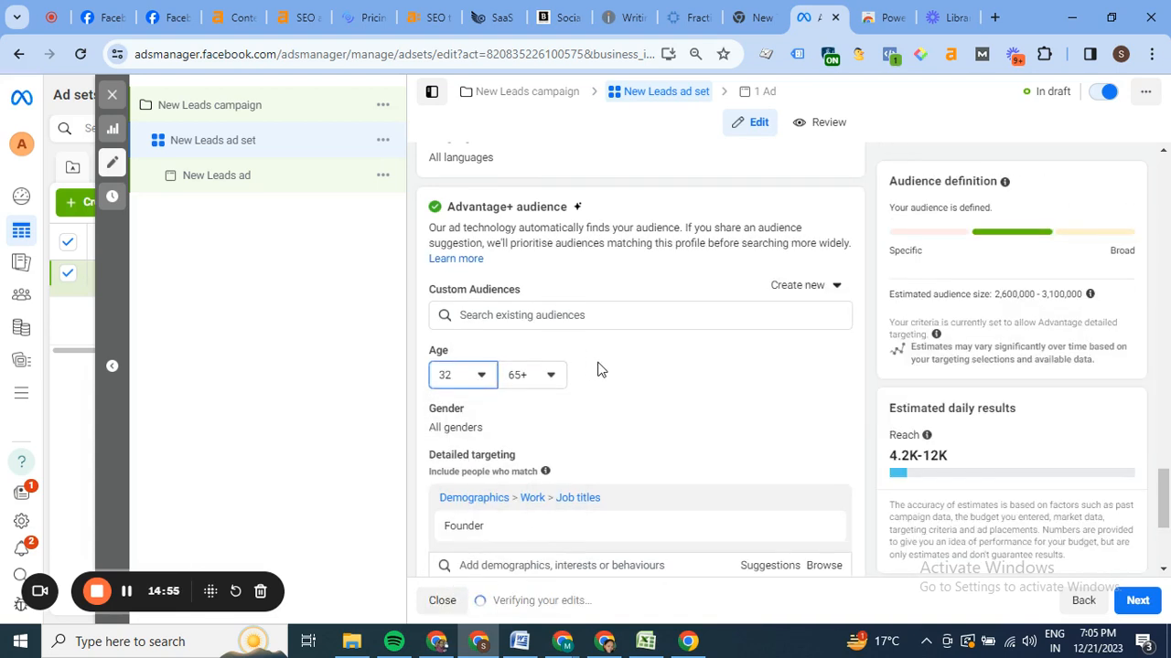
left_click(479, 376)
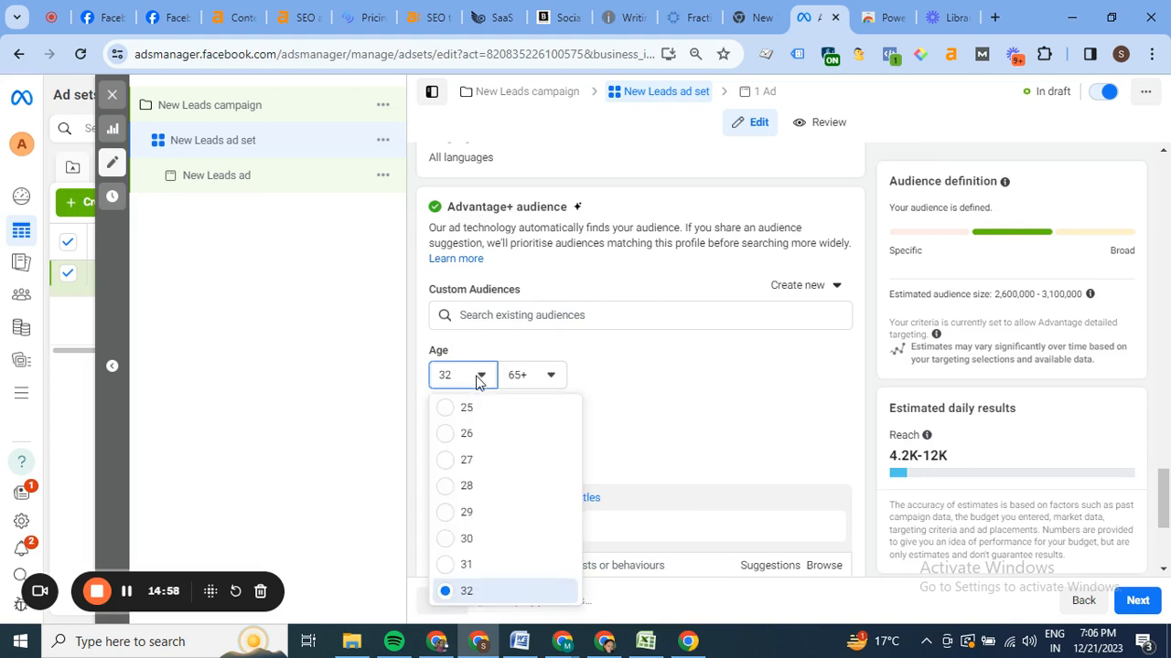
left_click(467, 538)
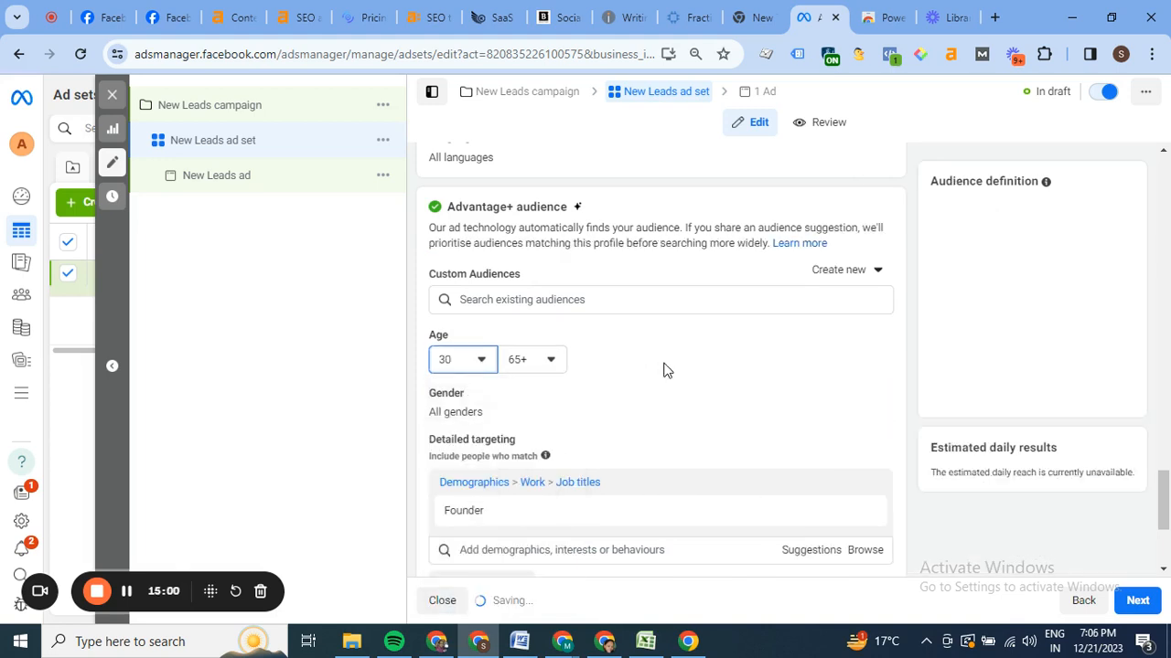
- Set the upper limit of the Advantage+ audience age range to 56
left_click(555, 385)
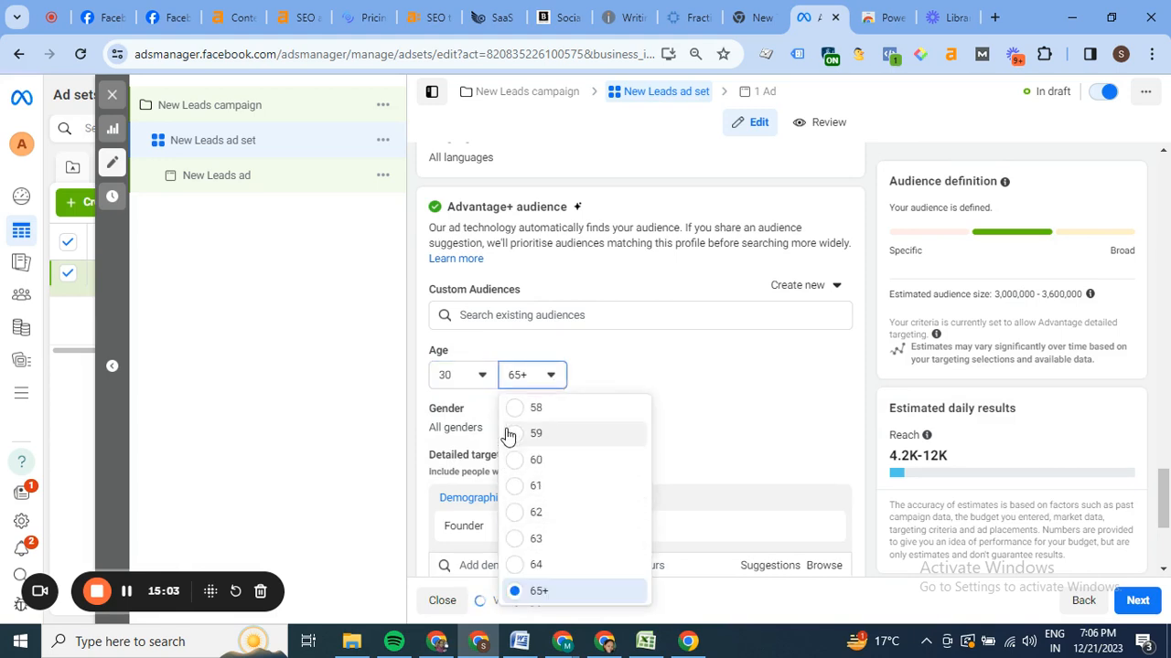
left_click(515, 411)
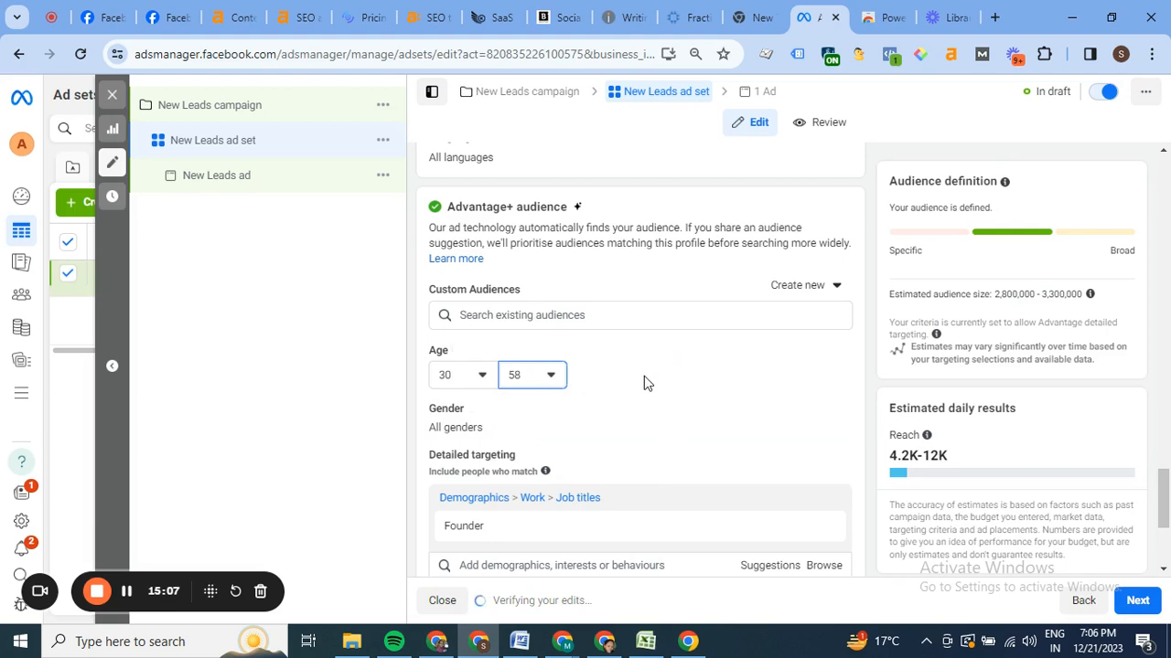
left_click(541, 376)
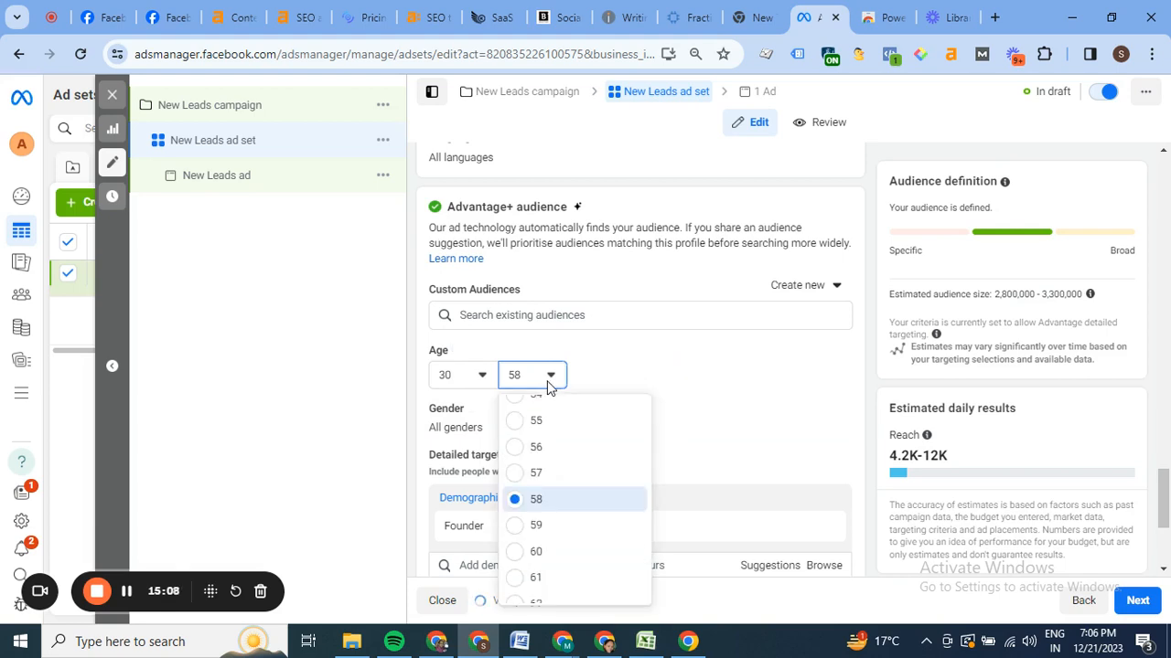
left_click(517, 449)
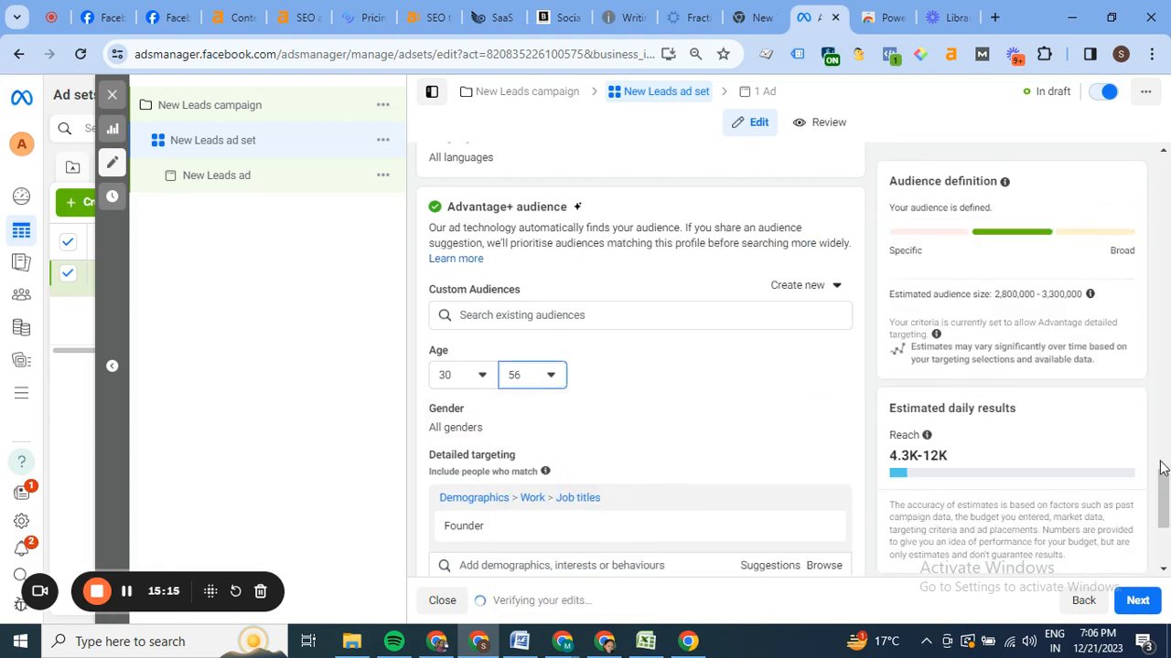
- Remove the Founder job title from the Detailed targeting of the Advantage+ audience
left_click_drag(1162, 475, 1164, 514)
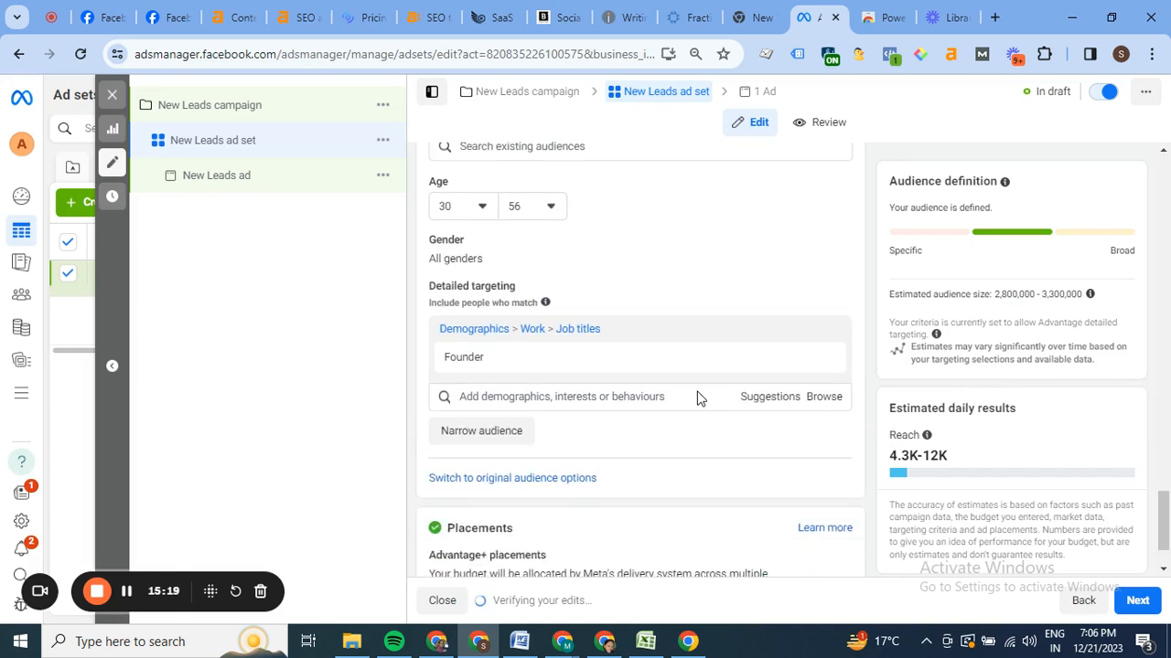
mouse_move(796, 346)
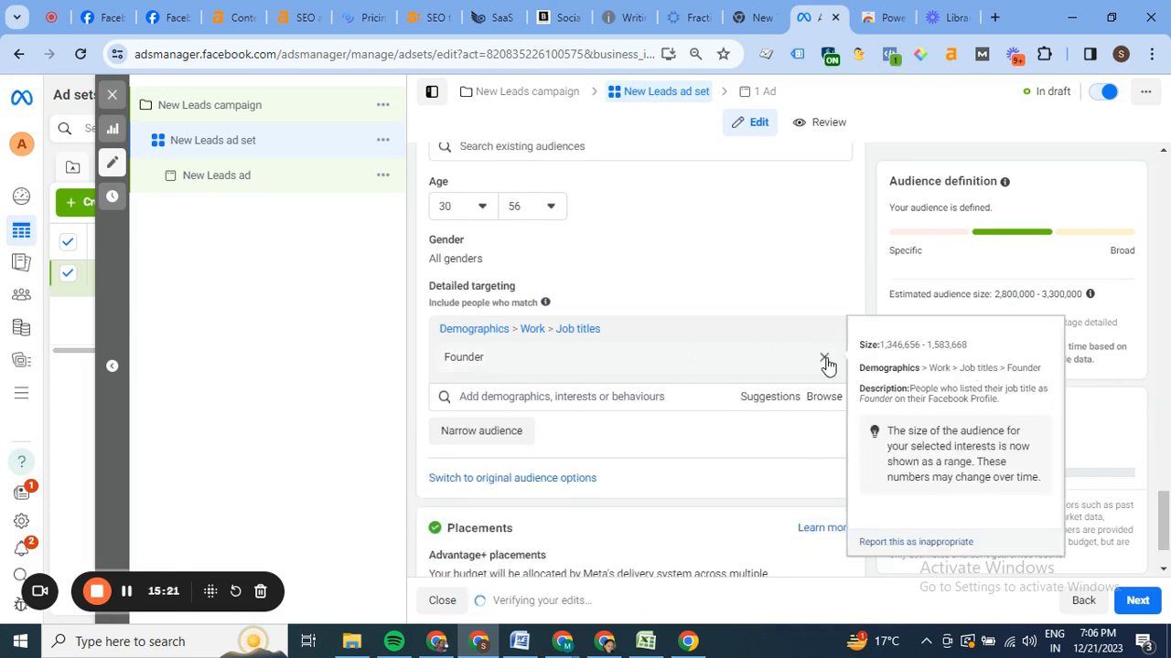
left_click(824, 358)
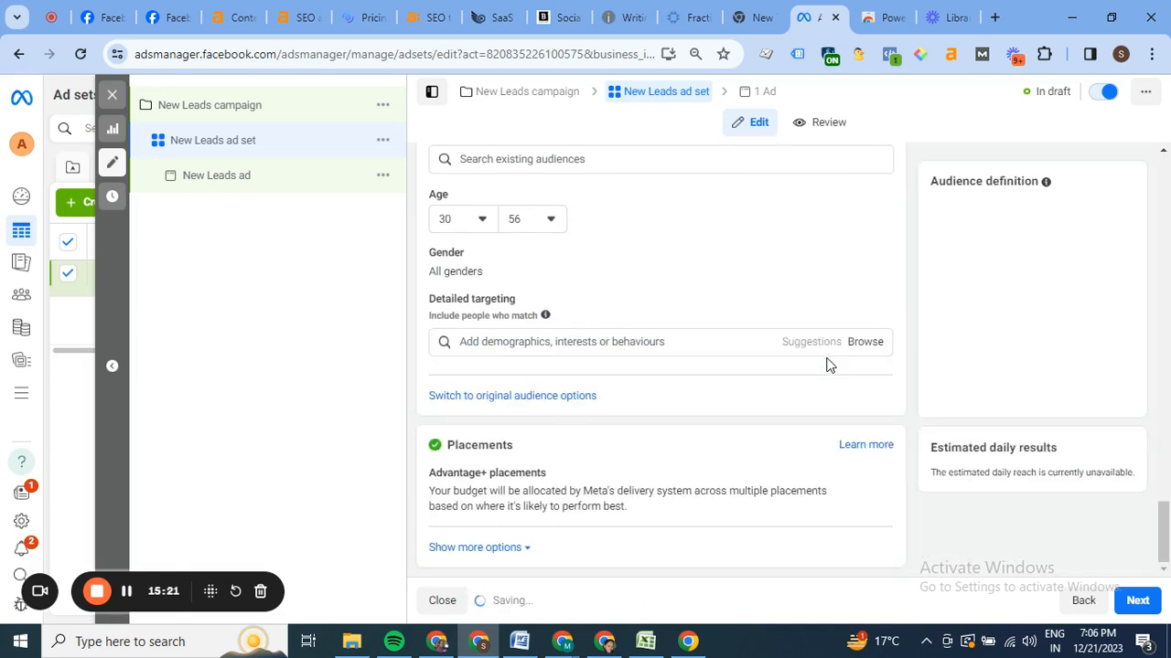
- Add the Founder job title to Detailed targeting from Demographics > Work > Job titles
left_click(580, 339)
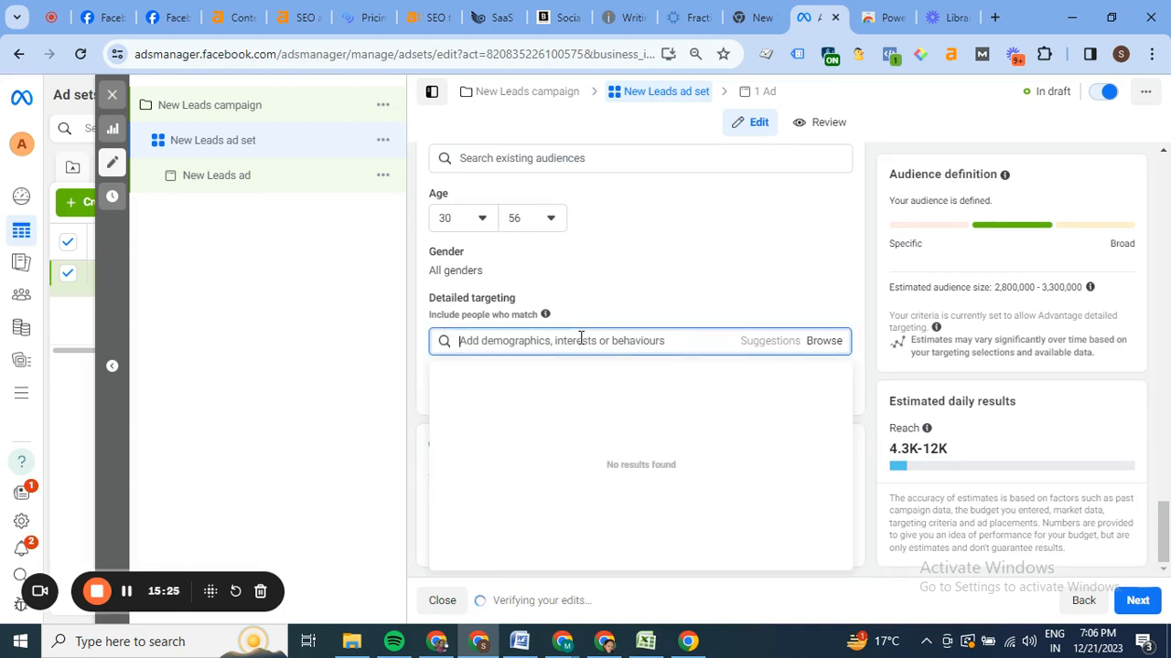
type("founder")
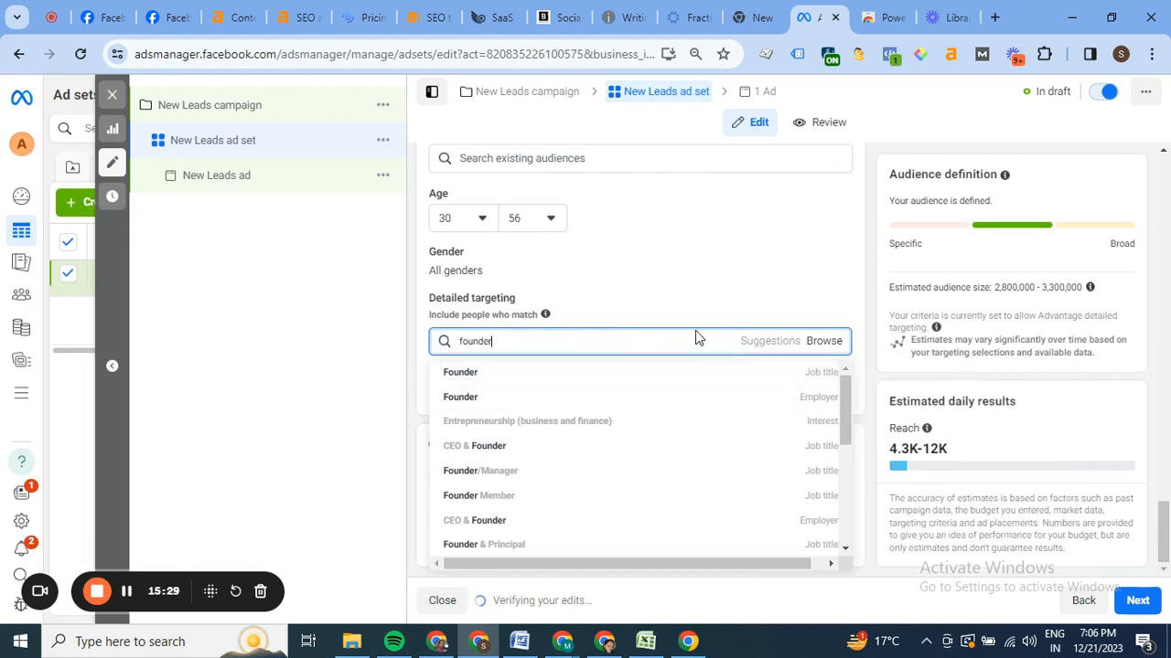
left_click(826, 344)
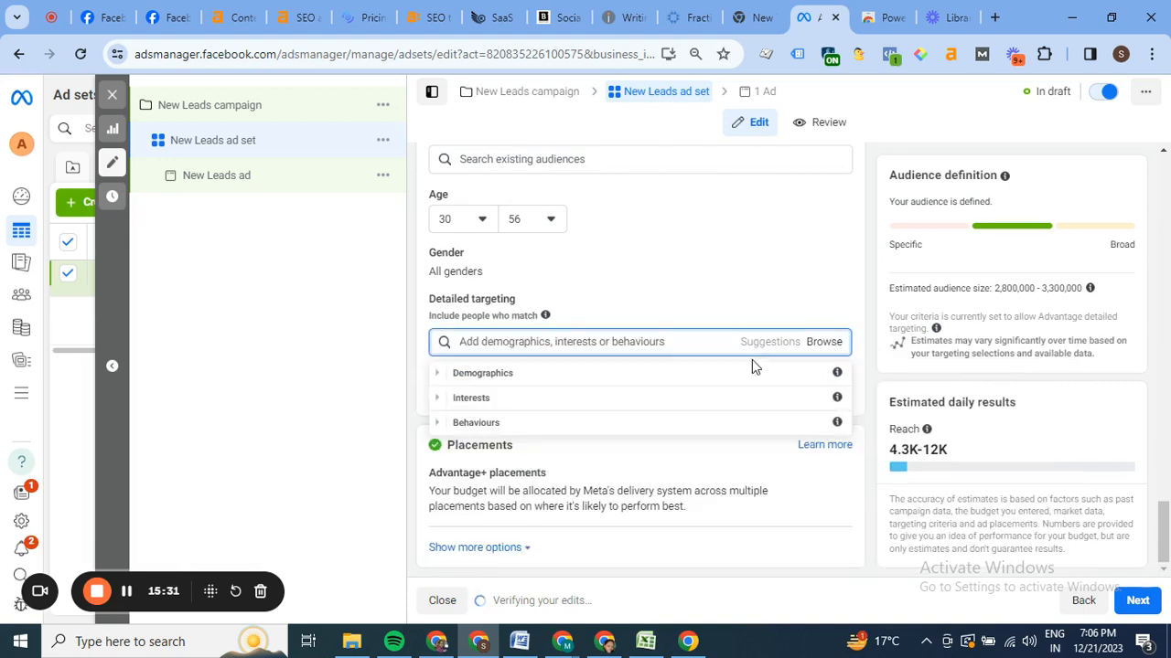
left_click(517, 381)
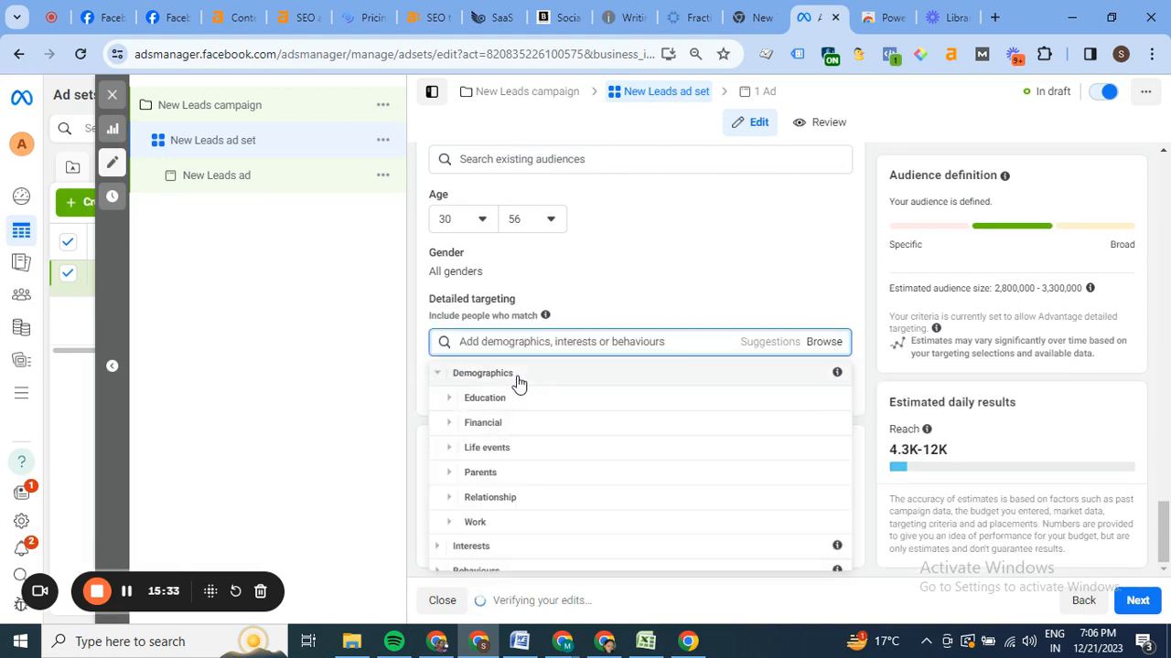
left_click(477, 523)
left_click(499, 515)
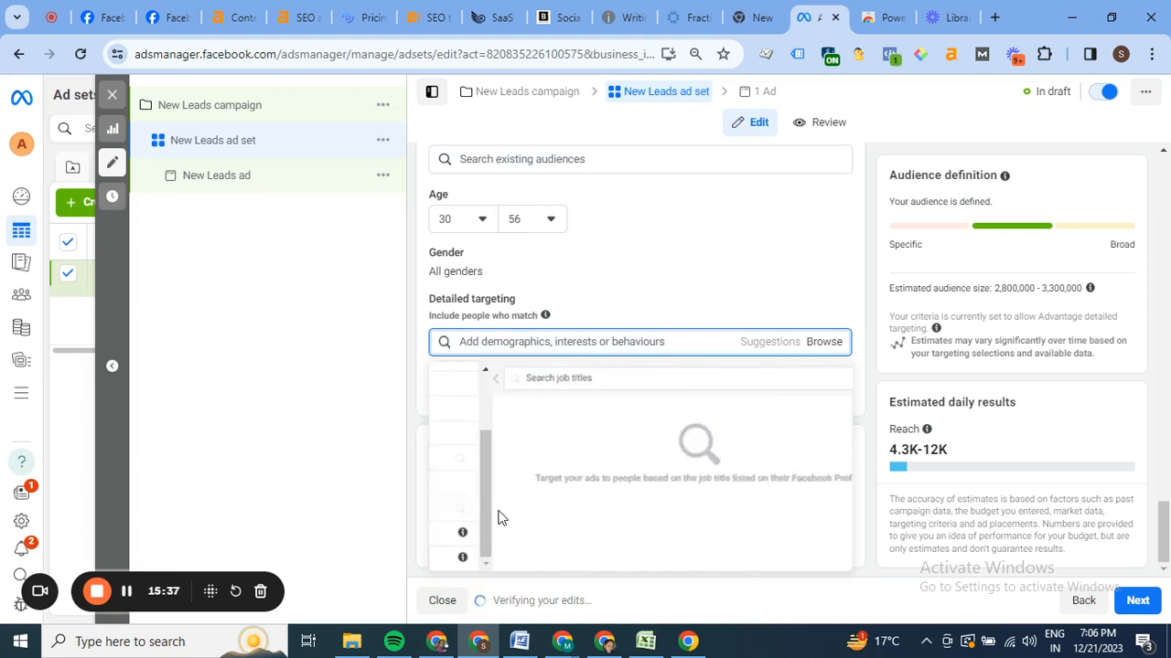
left_click(518, 378)
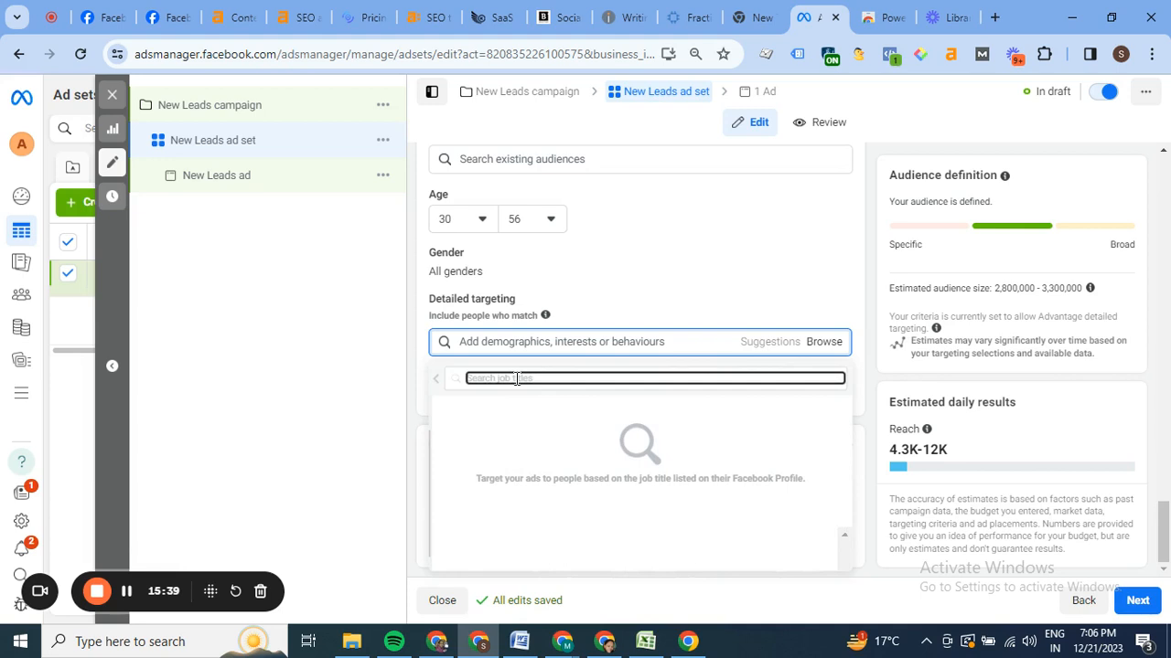
type("dounder")
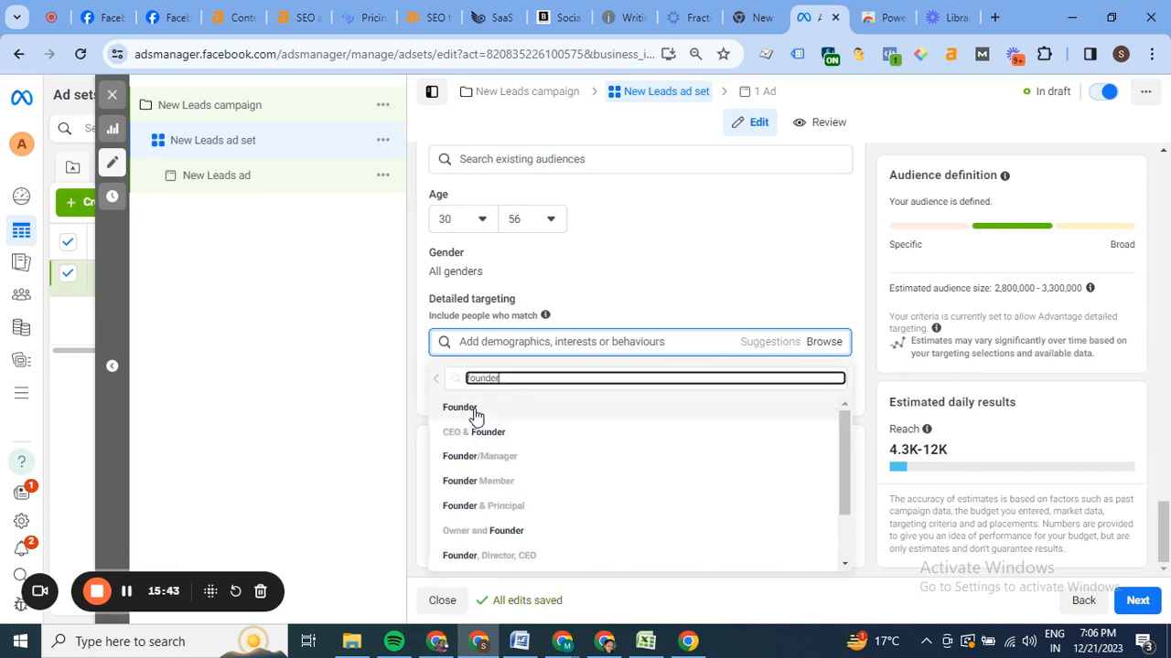
left_click(475, 413)
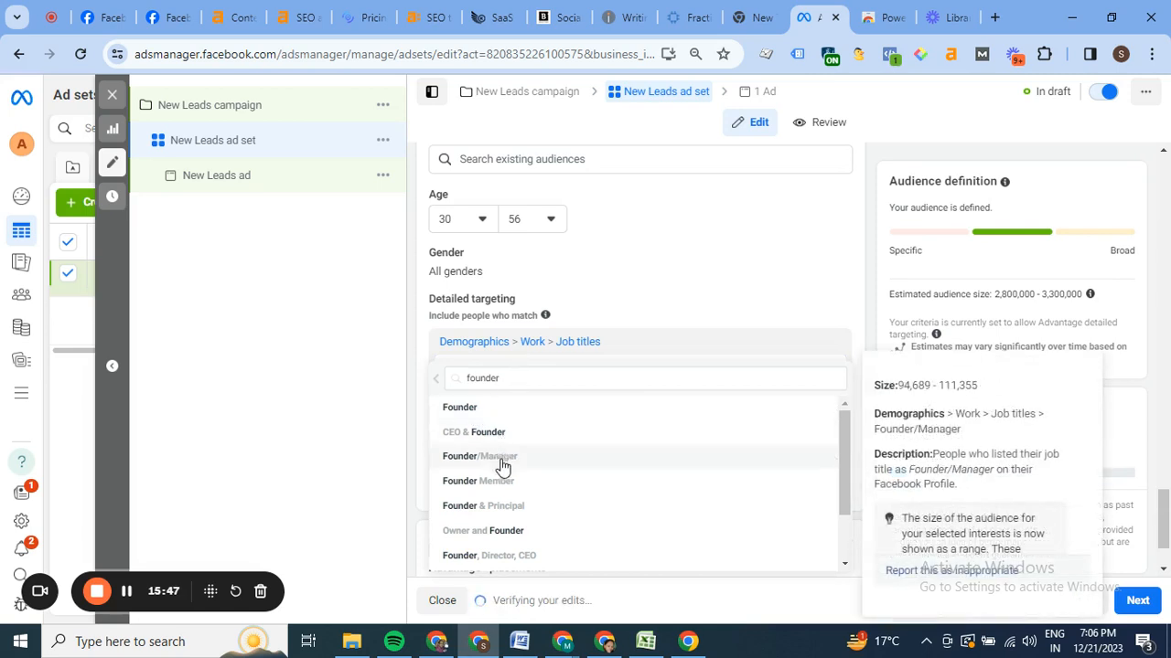
left_click(817, 302)
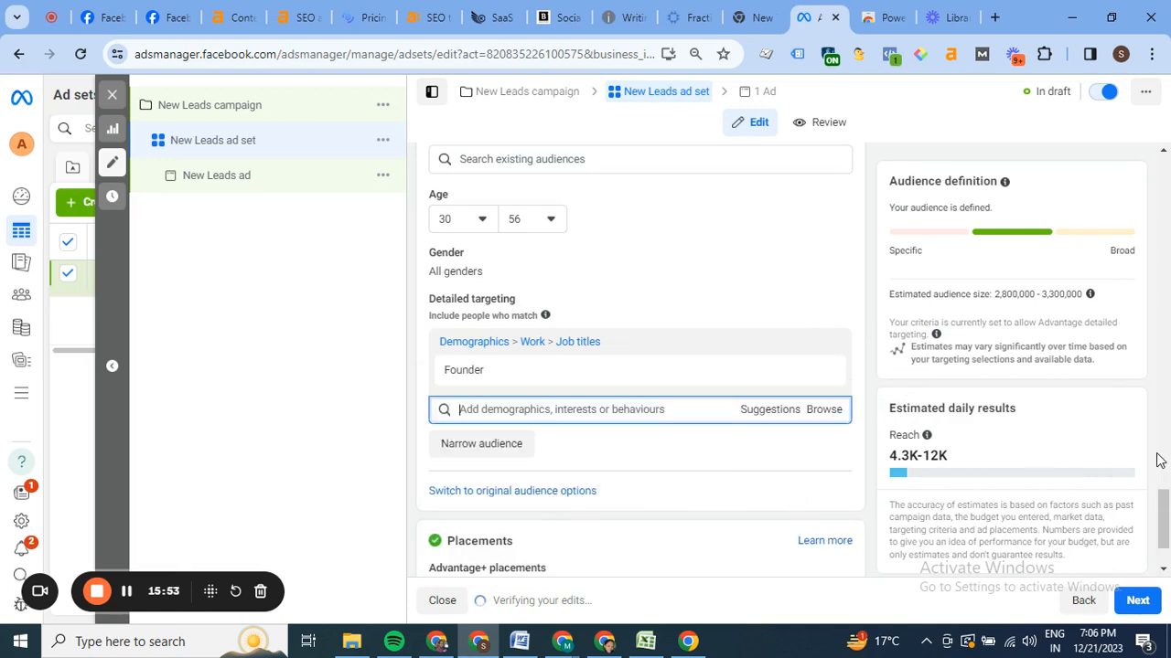
- Search Detailed targeting for ceo and add the MD/CEO job title
left_click_drag(1165, 527, 1165, 534)
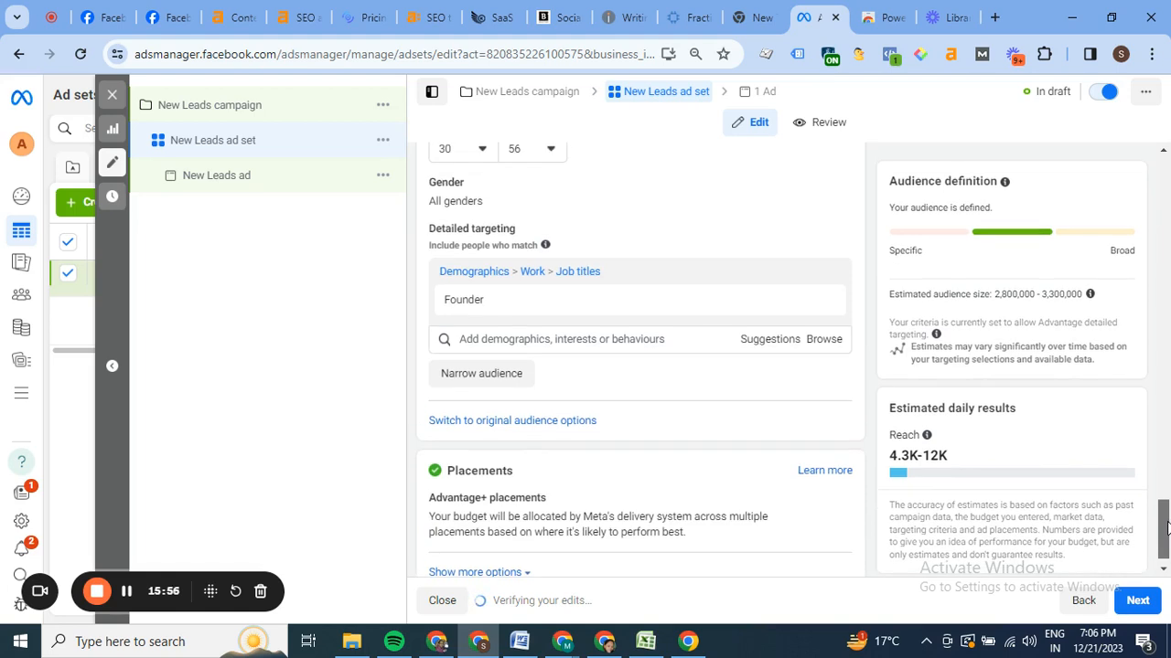
left_click(561, 340)
type("ceo")
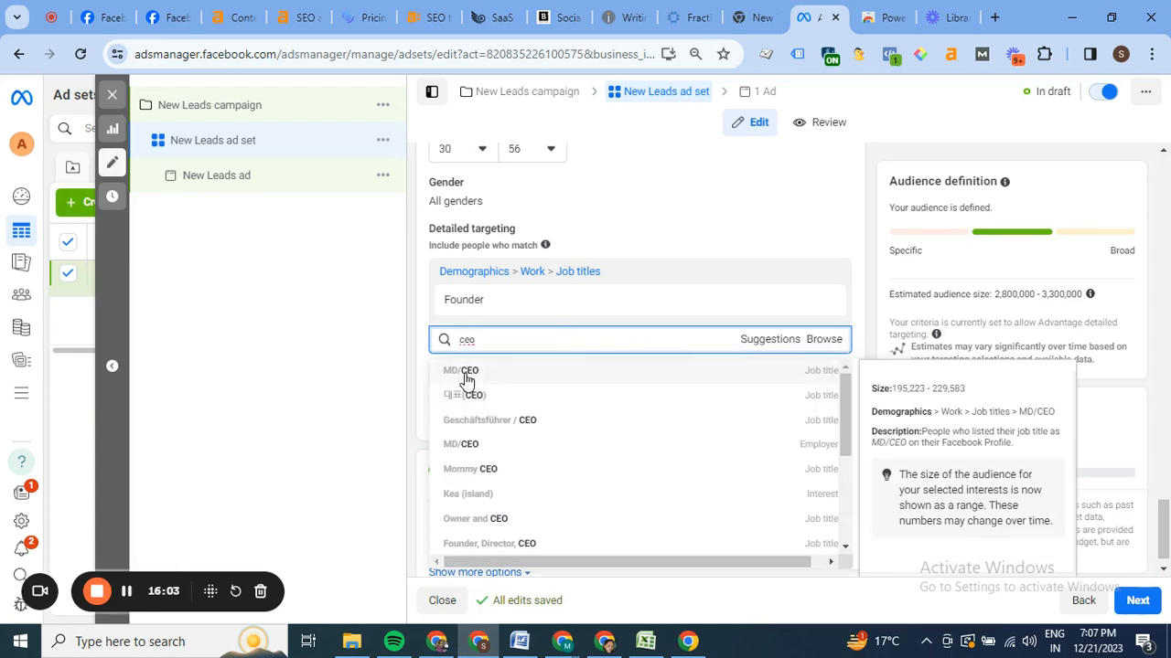
left_click(467, 380)
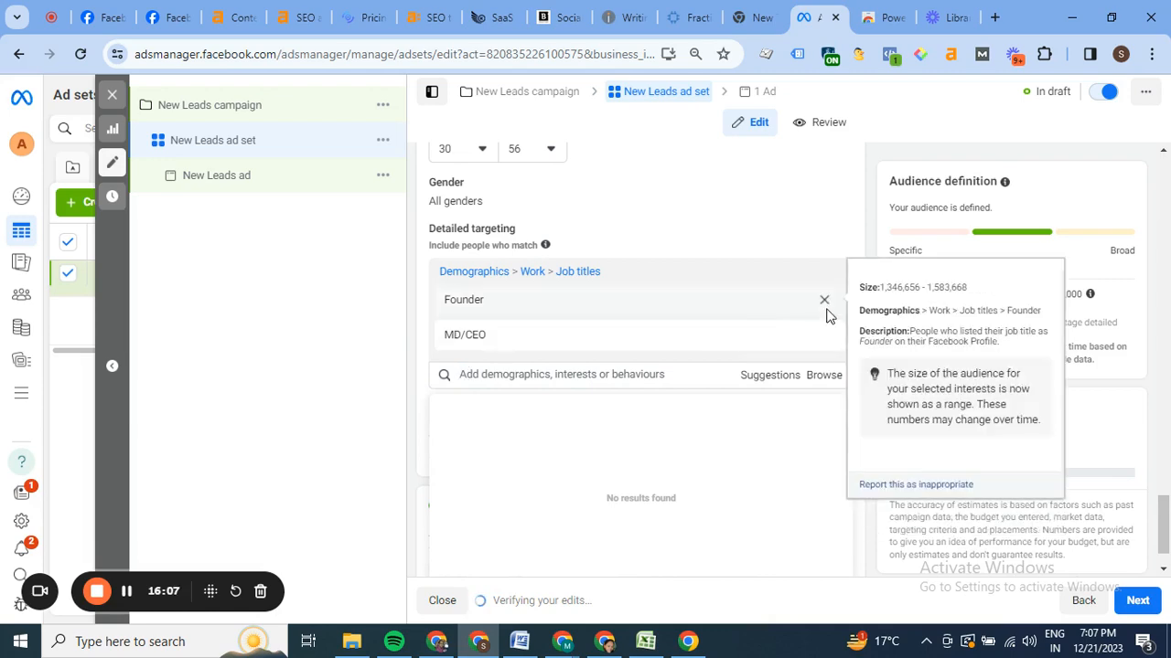
mouse_move(820, 327)
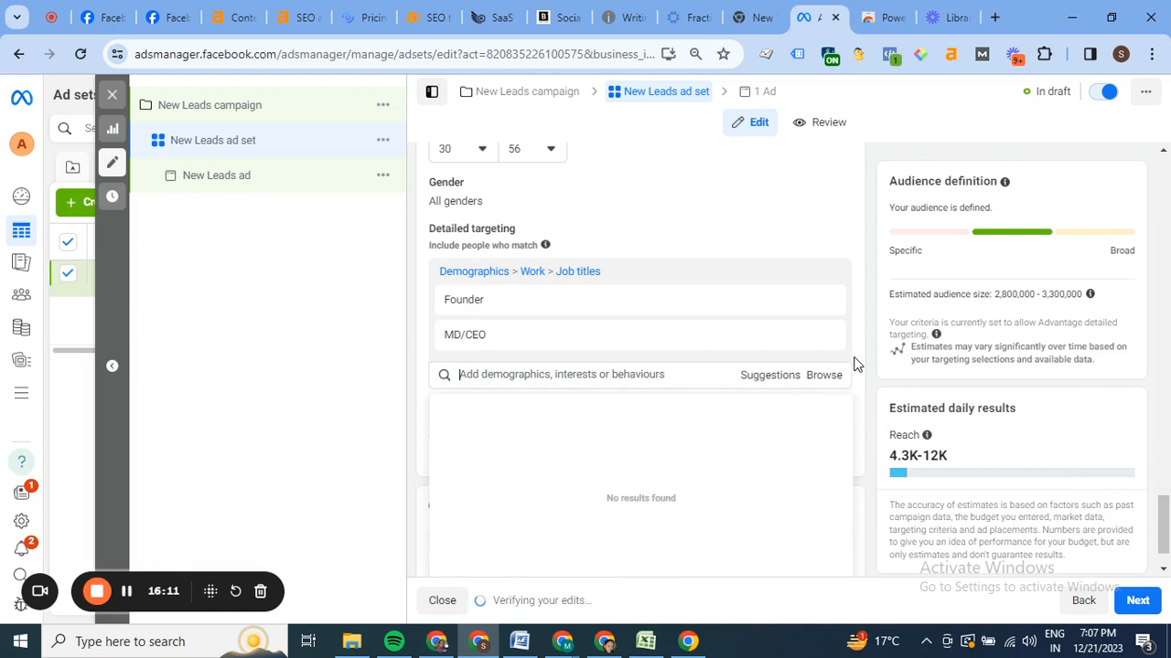
left_click(792, 356)
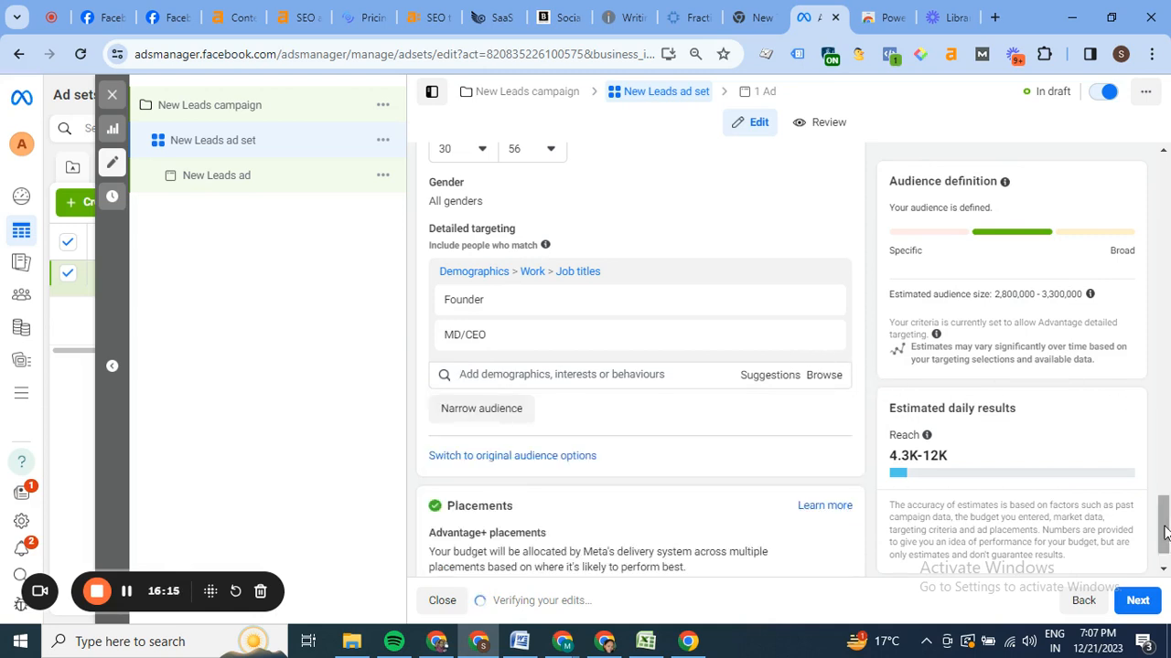
- Try the Narrow audience option under Detailed targeting, read its must-also-match explanation, and remove the empty condition
left_click_drag(1164, 538, 1166, 503)
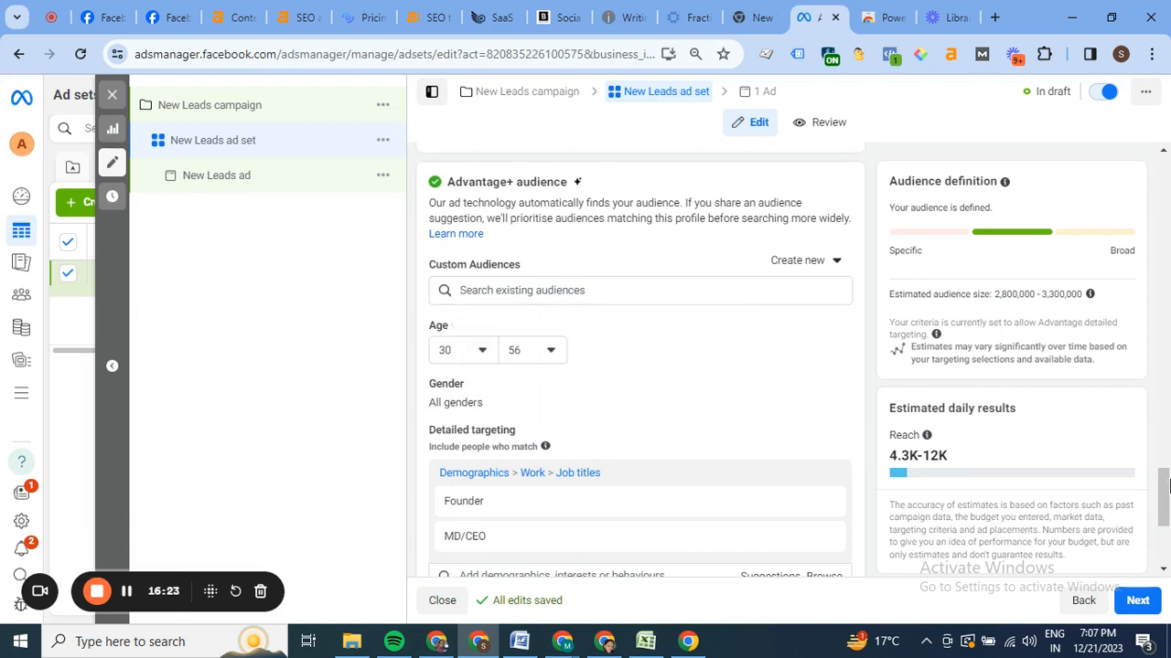
left_click_drag(1164, 497, 1164, 523)
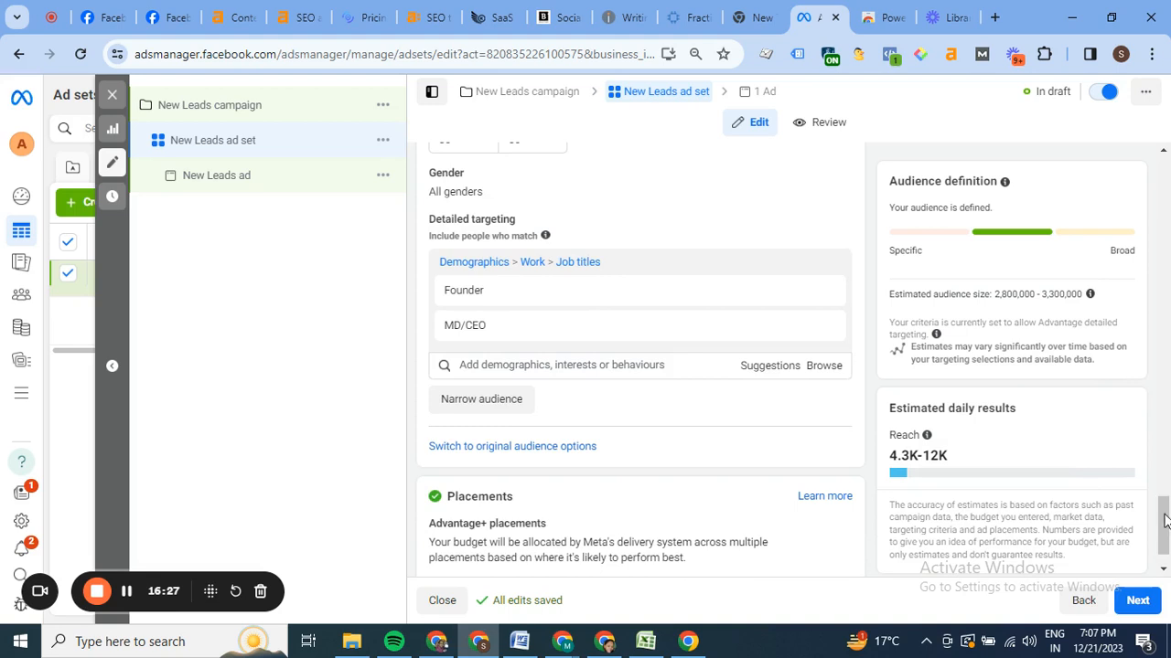
mouse_move(1164, 519)
left_mouse_down()
mouse_move(1165, 491)
mouse_move(1166, 533)
left_mouse_up()
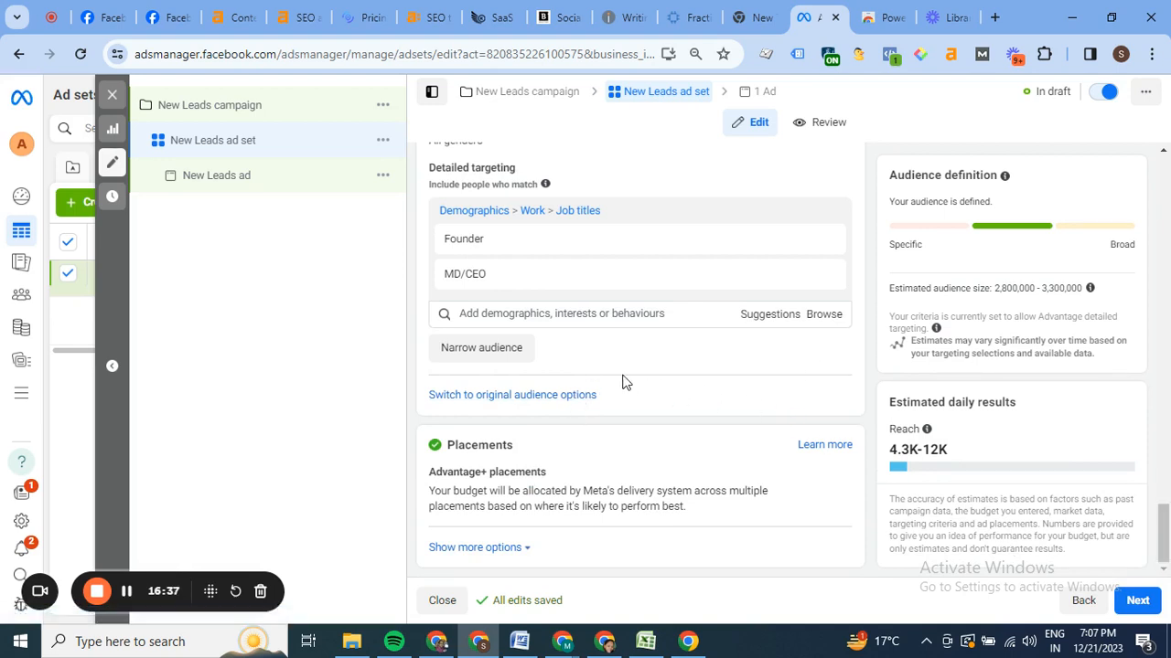
mouse_move(619, 278)
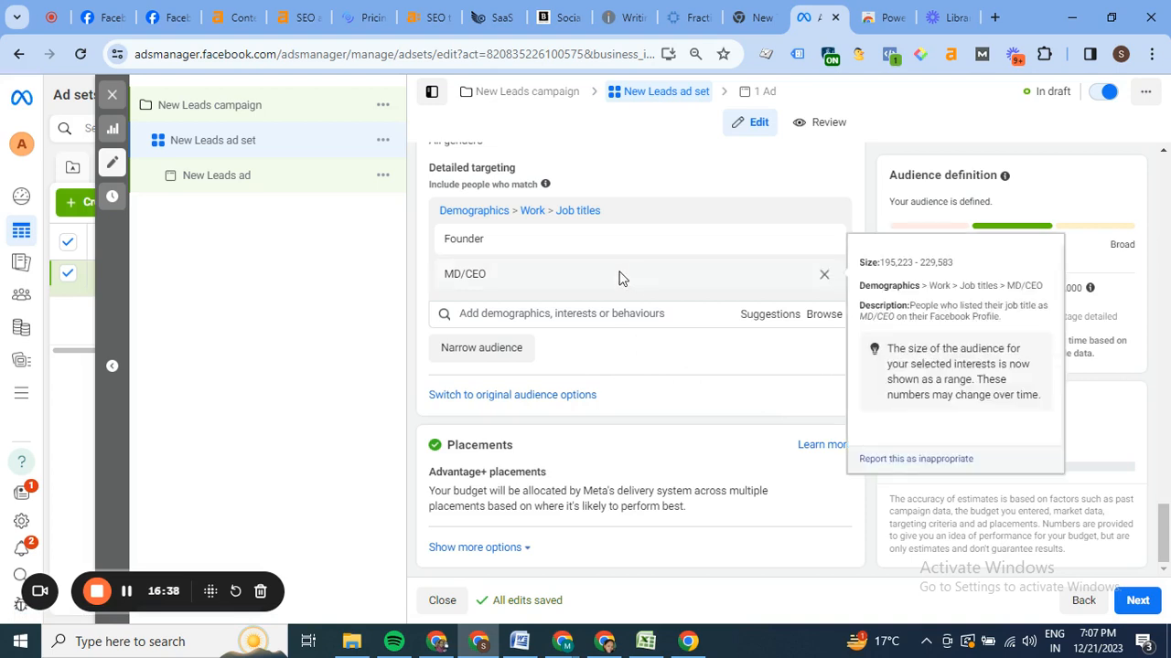
left_click(469, 349)
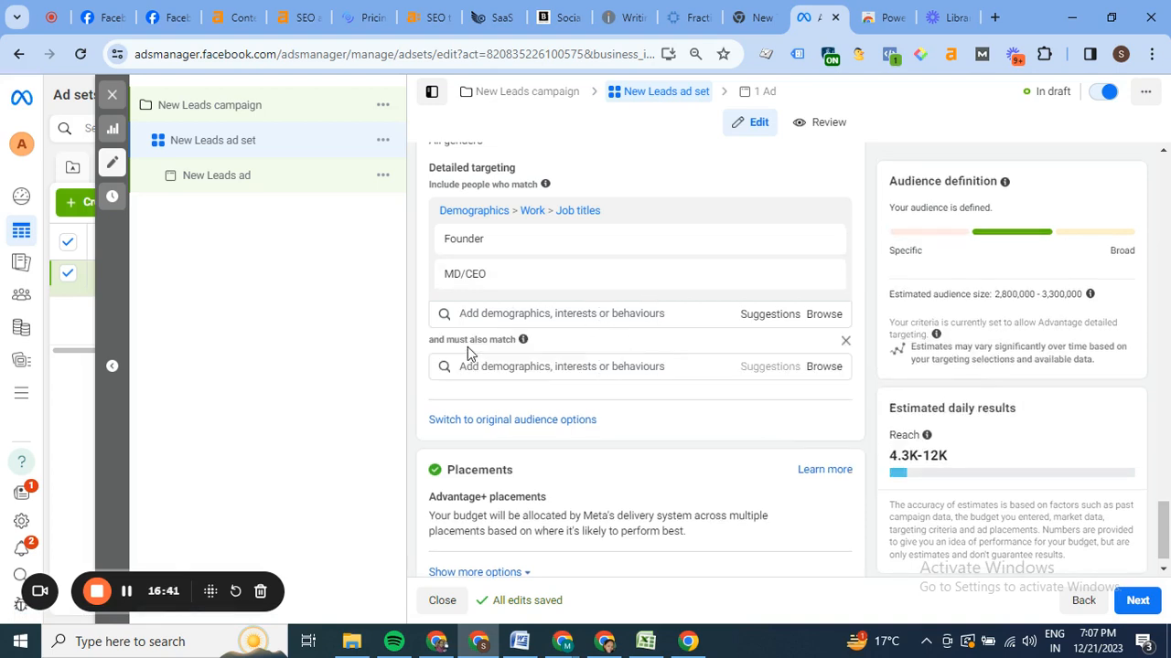
mouse_move(467, 245)
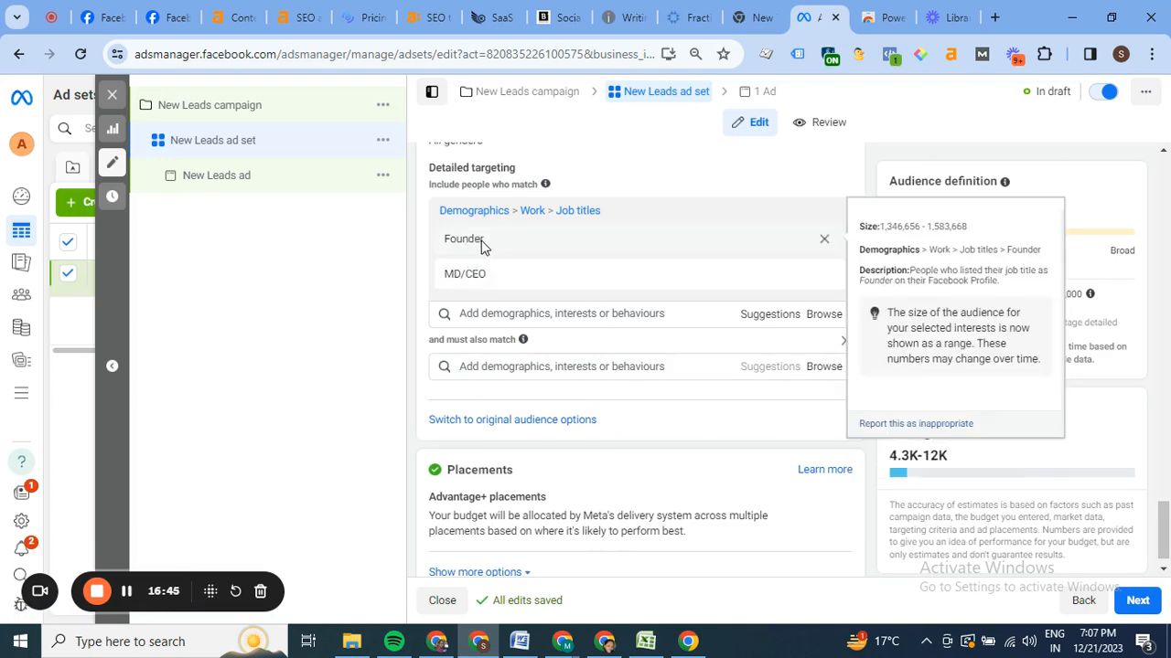
mouse_move(470, 278)
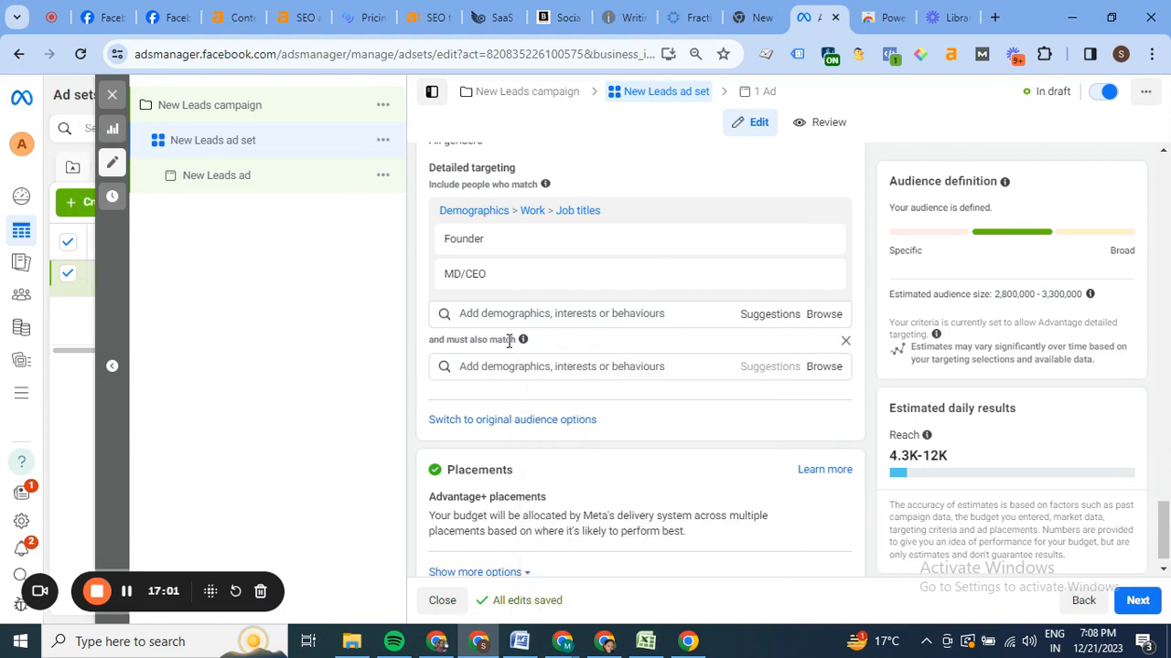
mouse_move(515, 341)
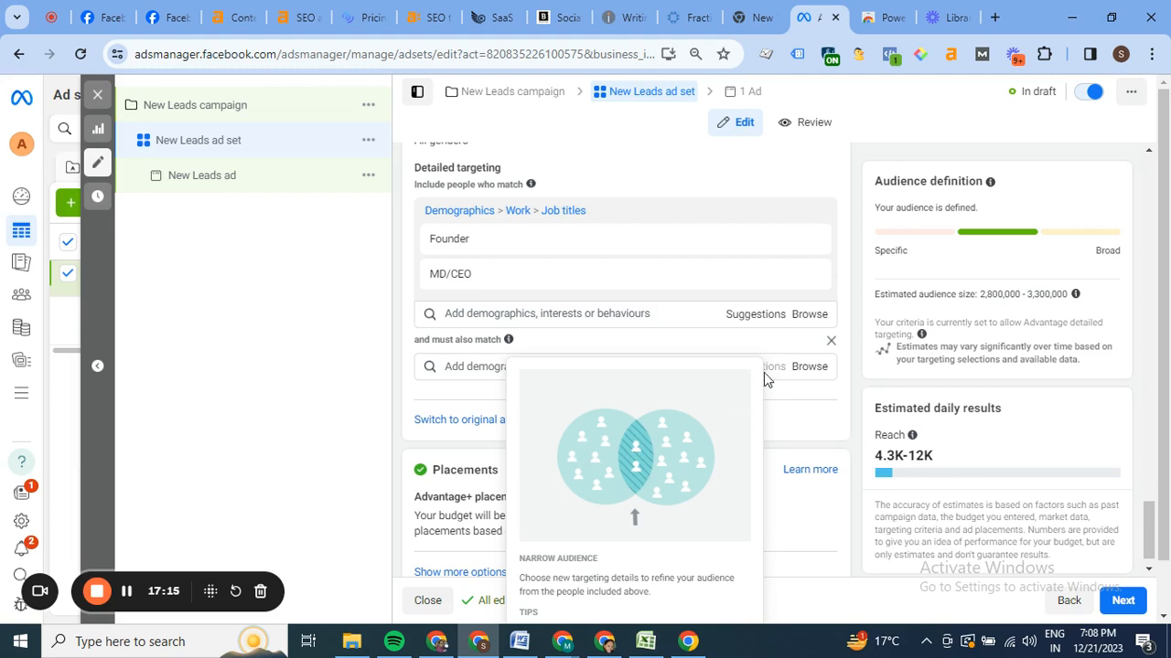
left_click(846, 344)
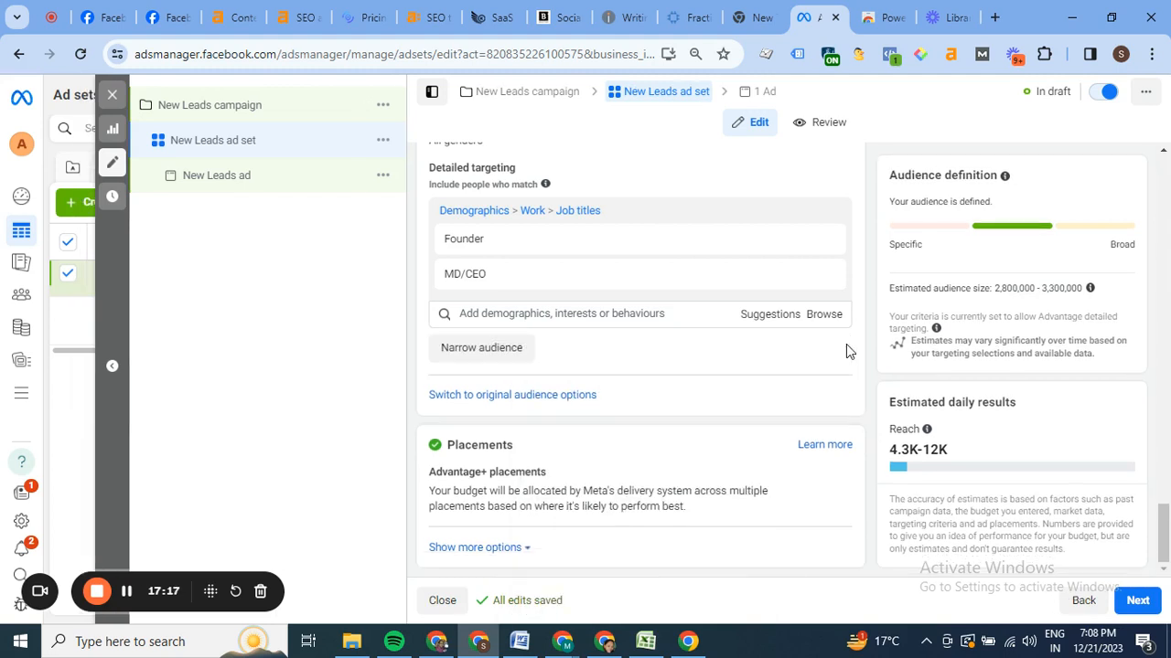
left_click(476, 349)
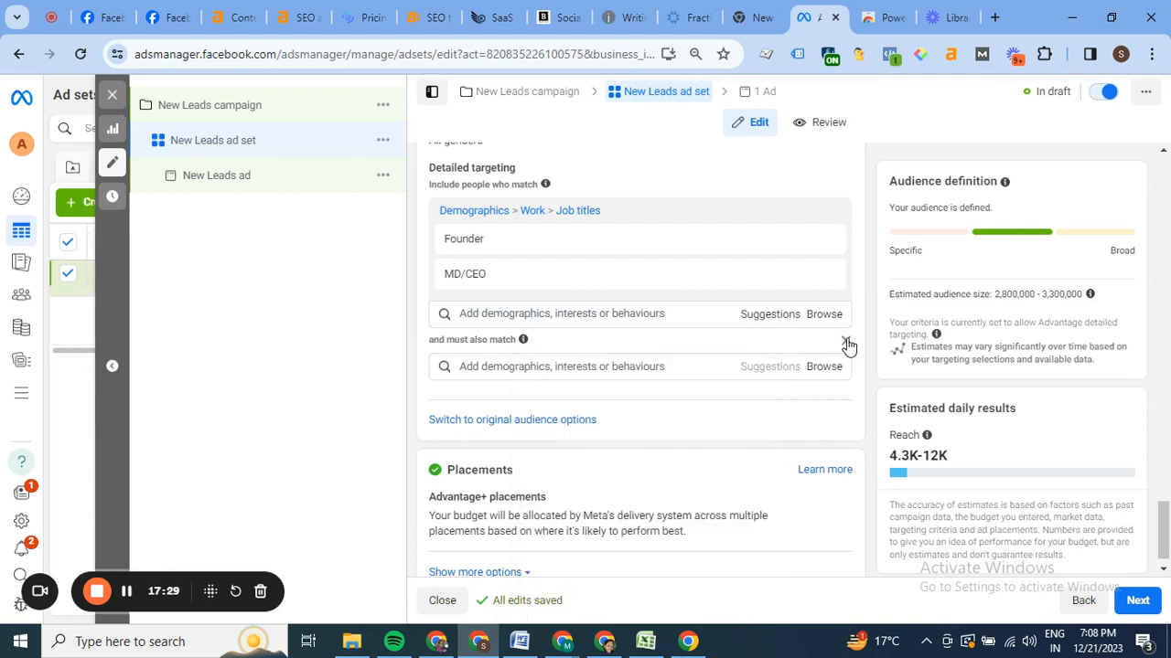
left_click(846, 343)
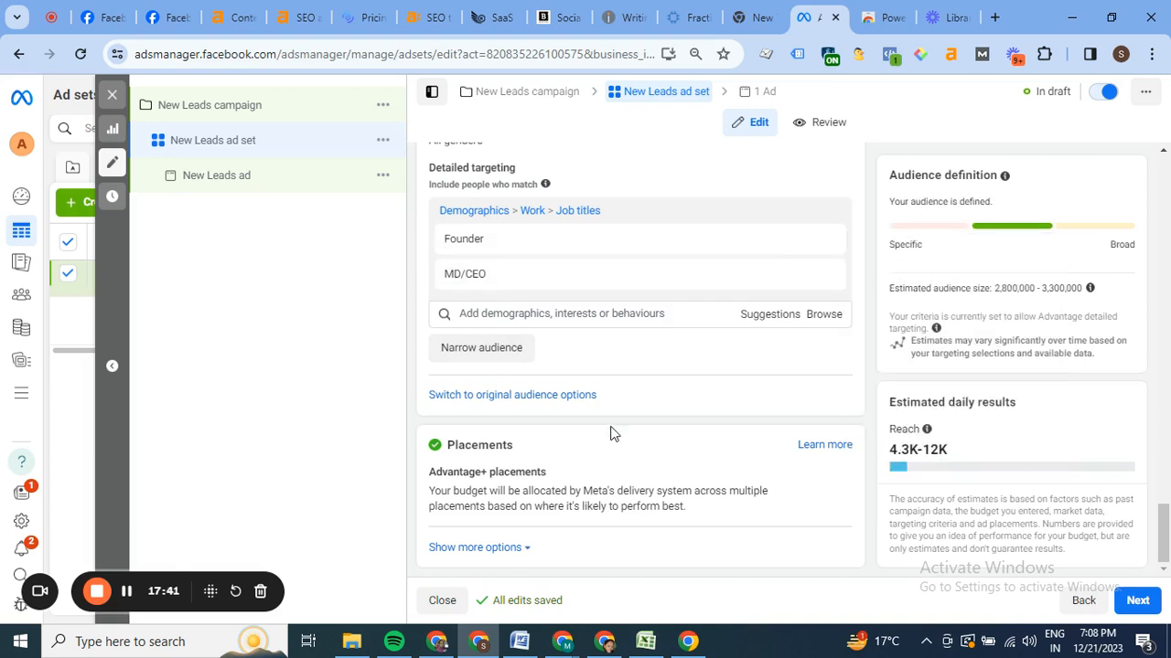
- Examine the New Leads campaign's settings, including its objective, spending limit, A/B test and Advantage campaign budget
left_click_drag(1167, 530, 1167, 491)
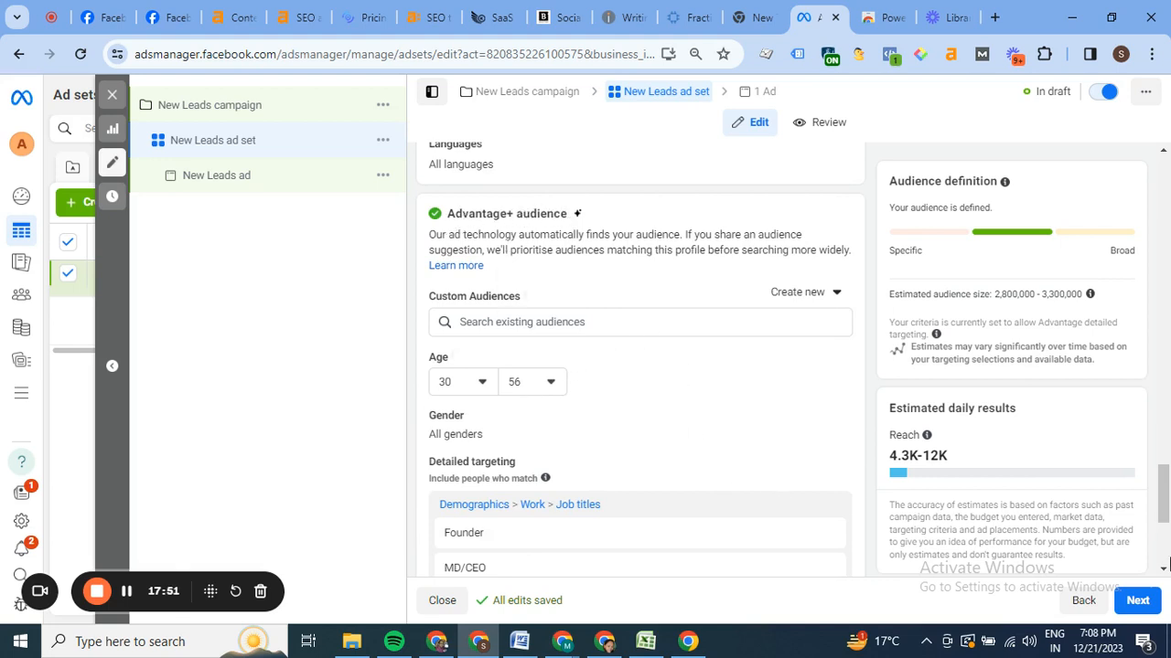
left_click_drag(1165, 508, 1169, 293)
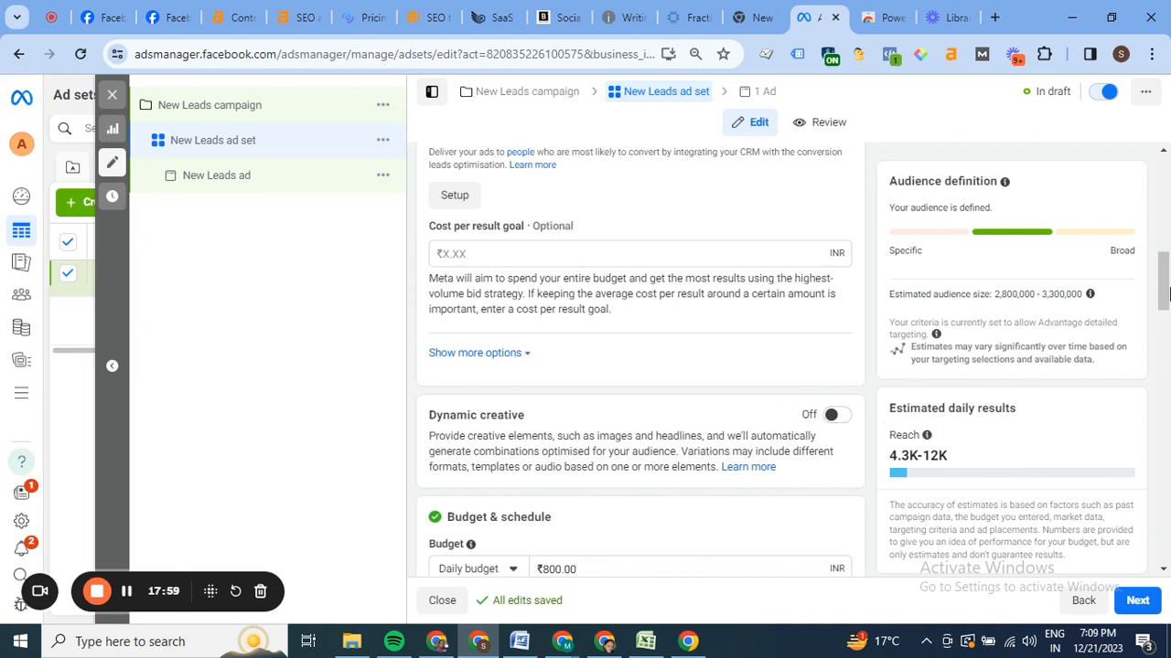
left_click_drag(1169, 279, 1169, 164)
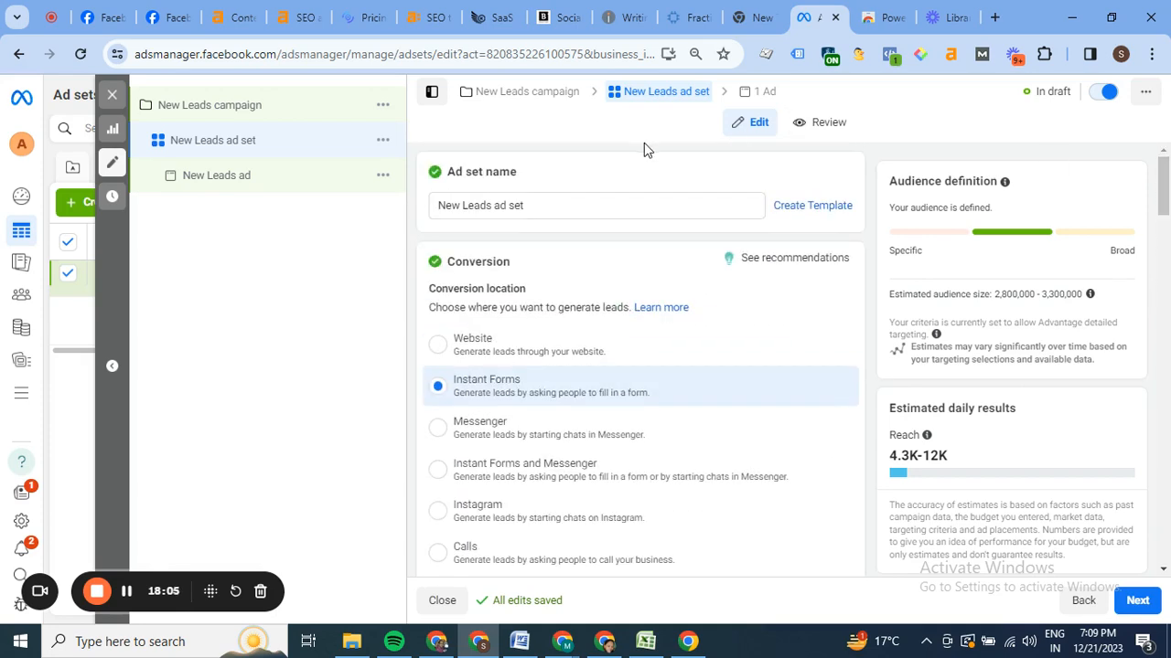
left_click(197, 105)
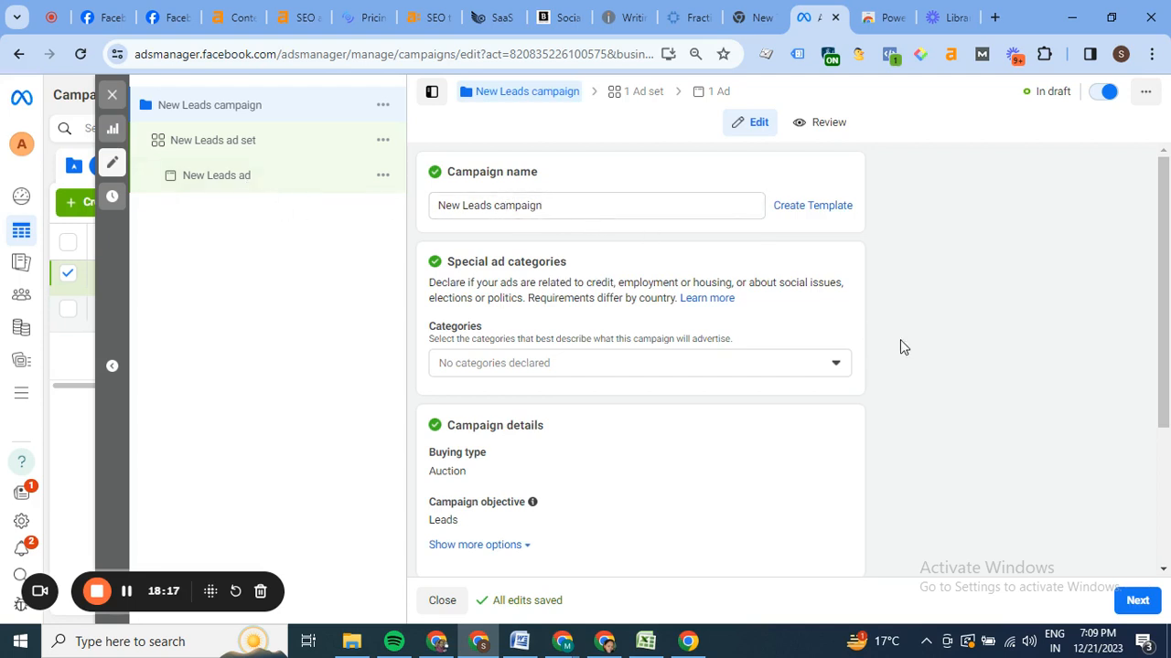
scroll(640, 366, "down", 2)
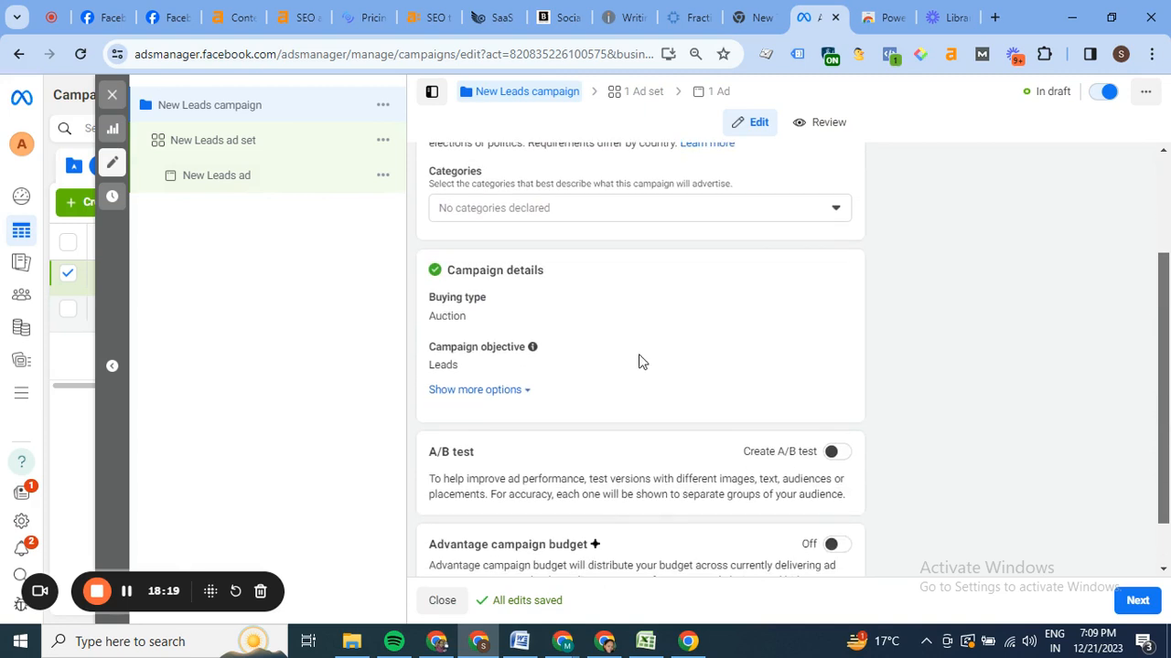
left_click(502, 392)
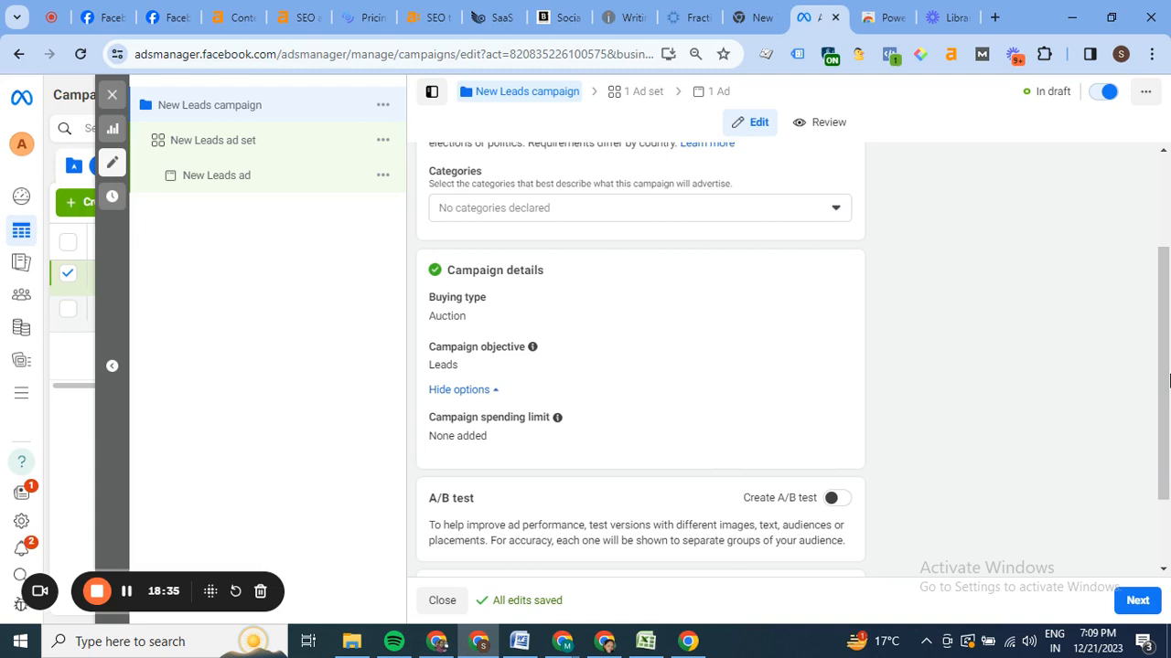
left_click_drag(1168, 380, 1168, 457)
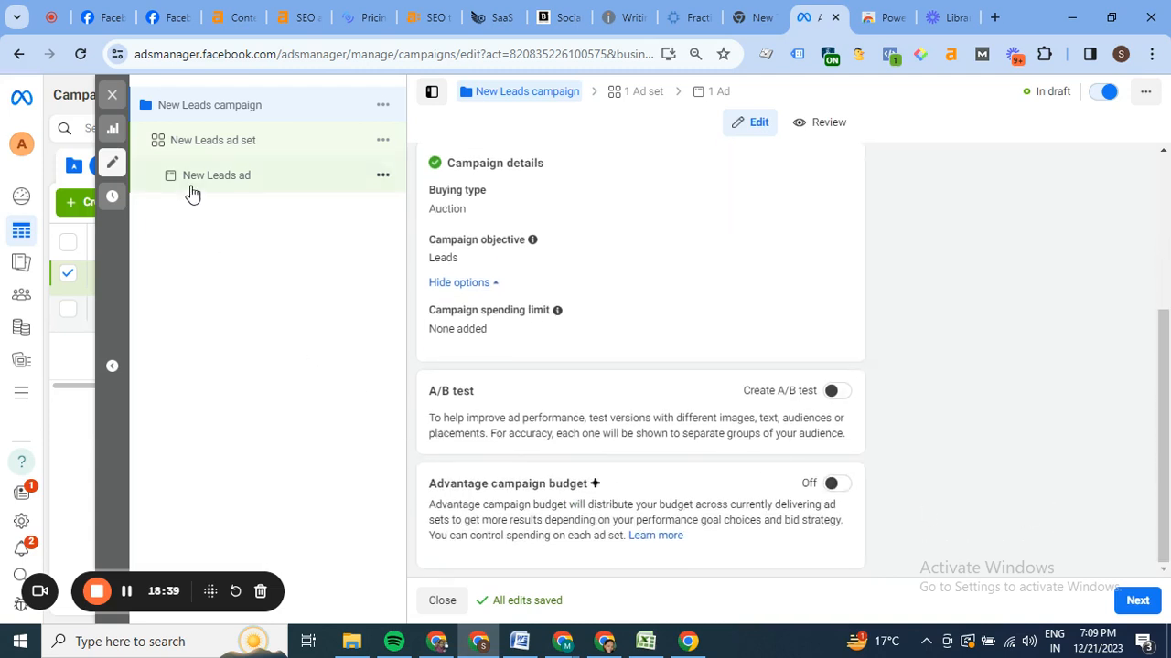
- Return to the New Leads ad set and review its conversion location and Facebook Page settings
left_click(207, 147)
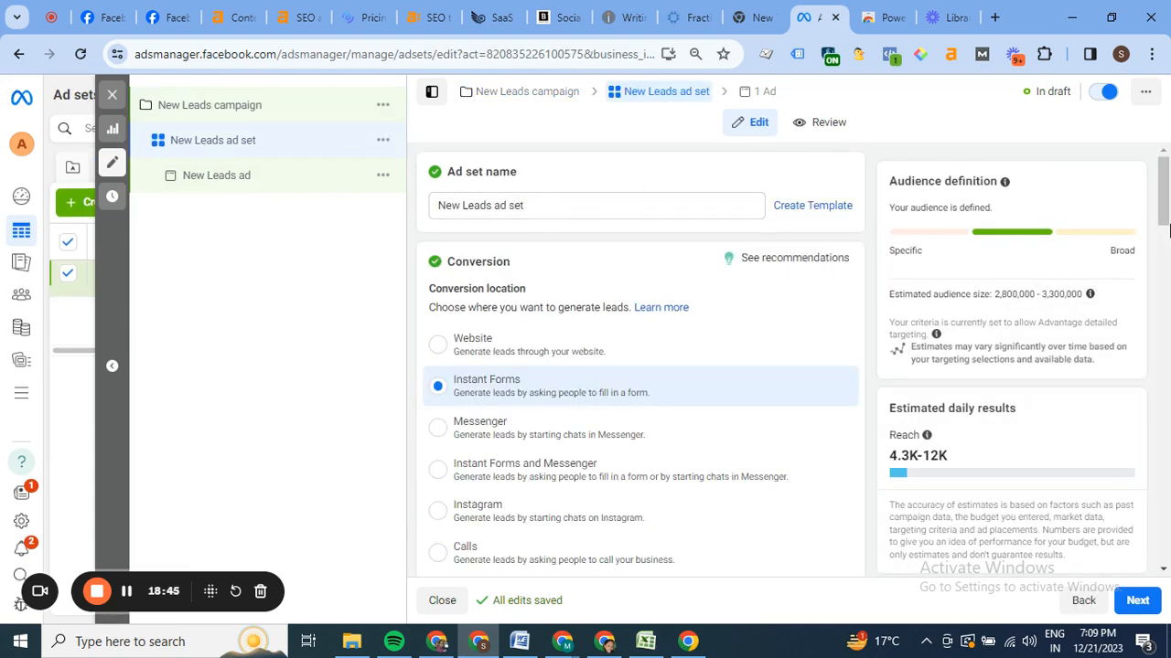
scroll(1167, 193, "down", 3)
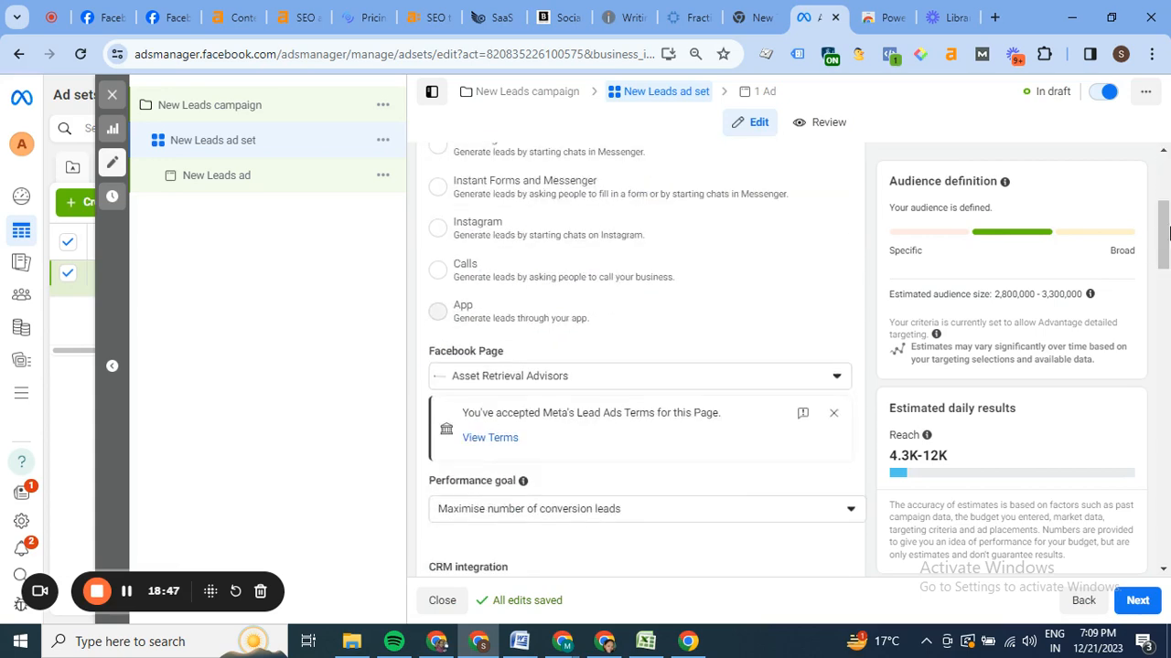
scroll(1167, 233, "up", 2)
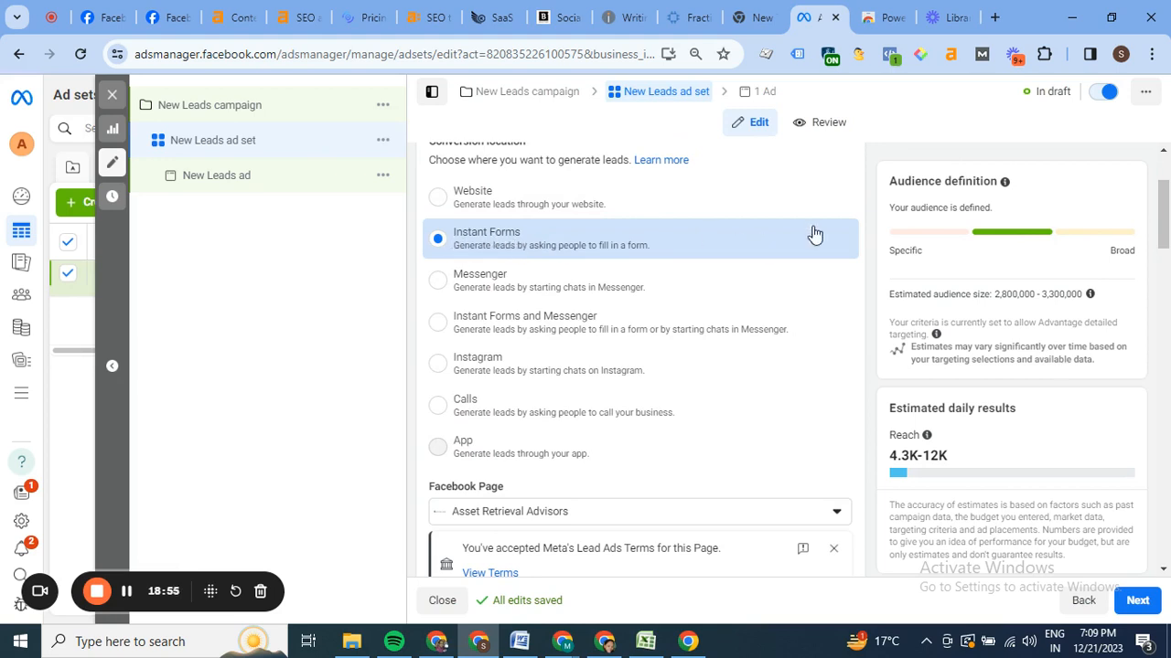
- Check the Performance goal options for the New Leads ad set, keeping Maximise number of conversion leads
left_click_drag(1166, 202, 1168, 247)
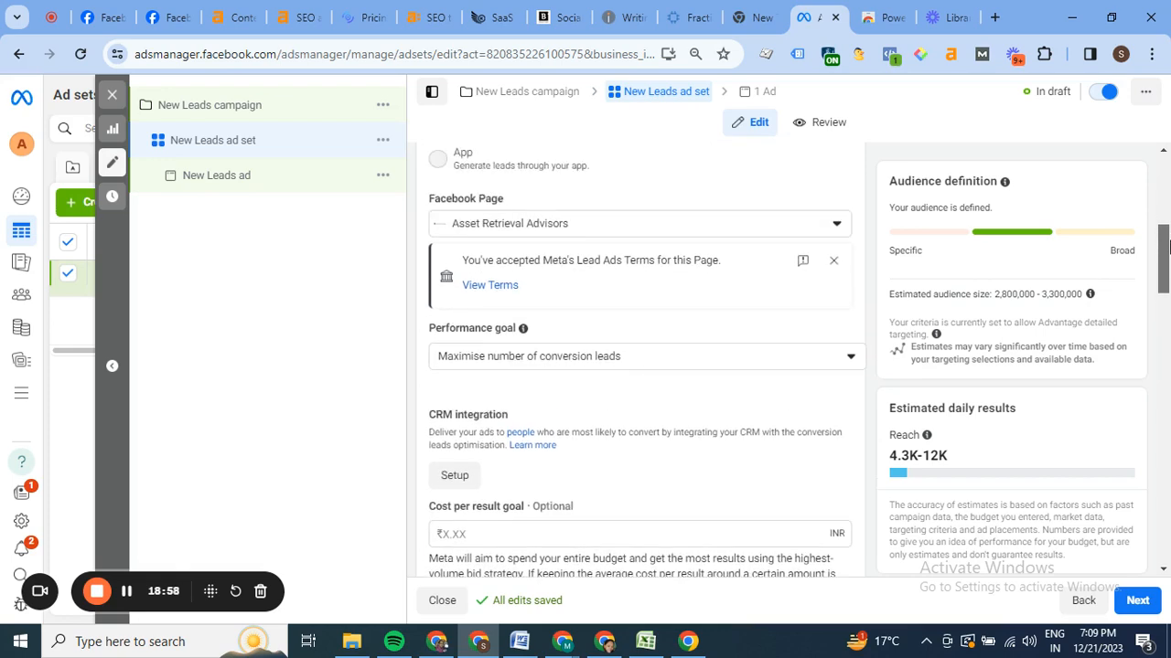
left_click(653, 358)
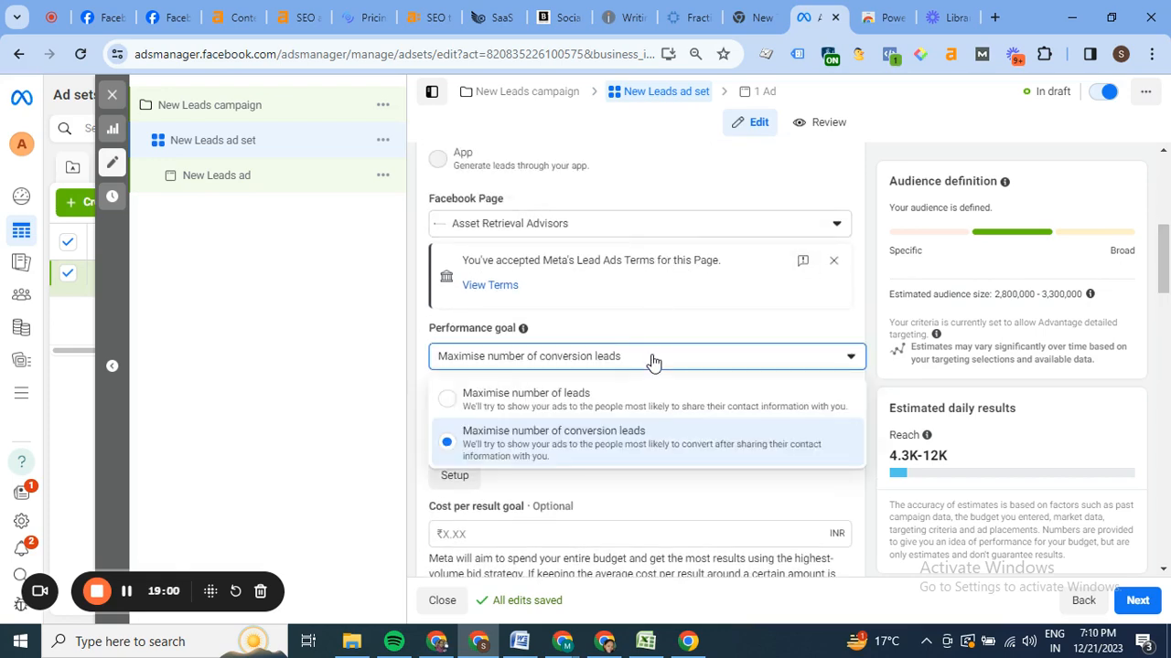
left_click(737, 330)
- Try daily budgets of ₹500 and ₹200 under Budget & schedule, and clear the leading digit of the amount
left_click_drag(1168, 293, 1168, 354)
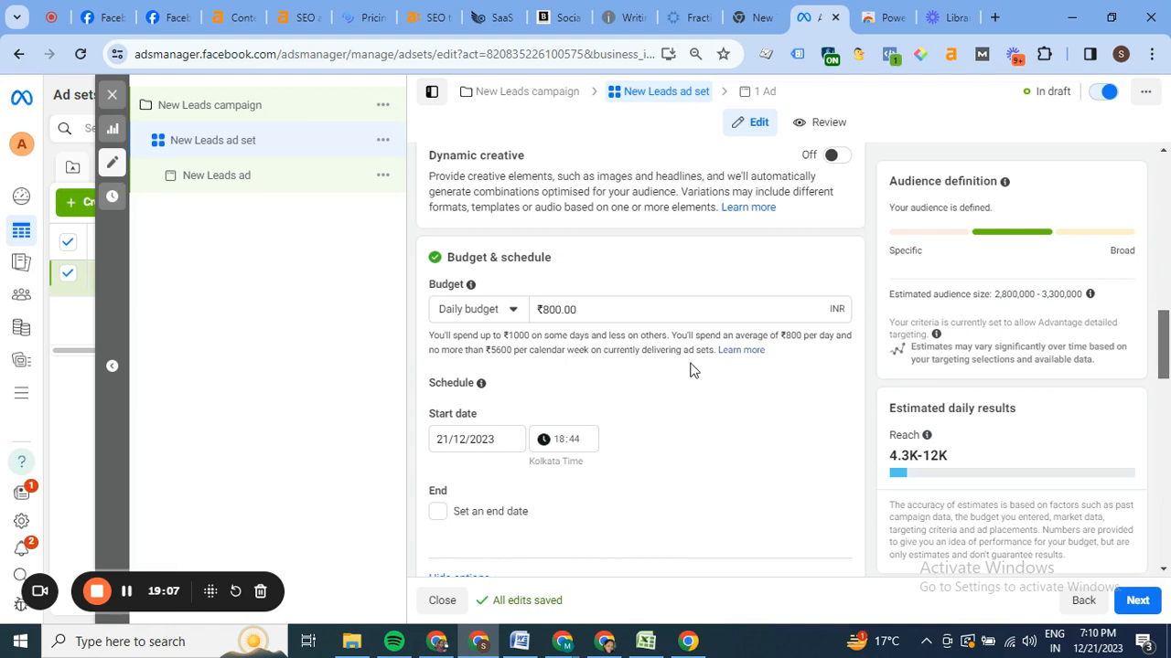
left_click(590, 308)
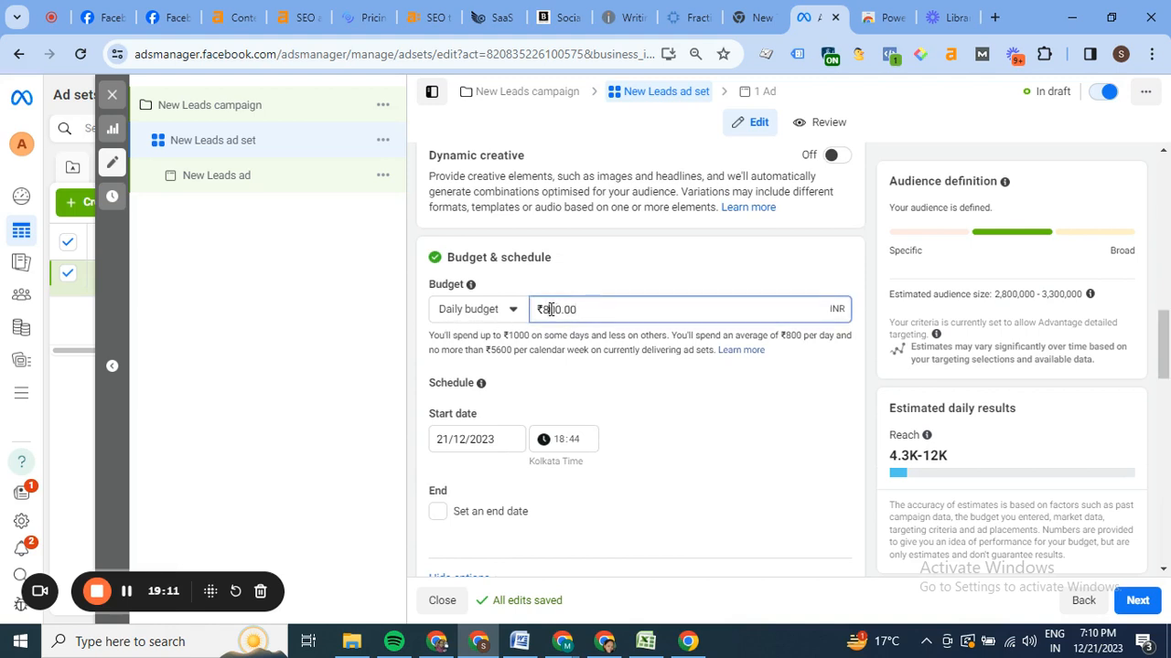
key("BackSpace")
type("5")
key("BackSpace")
type("2")
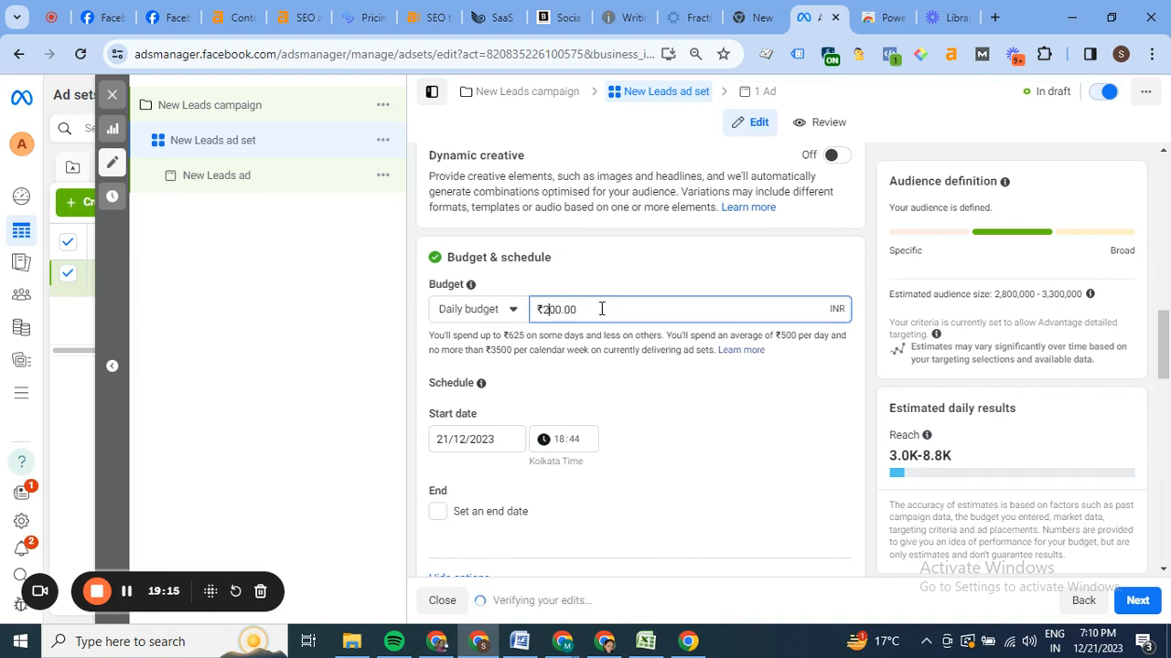
key("BackSpace")
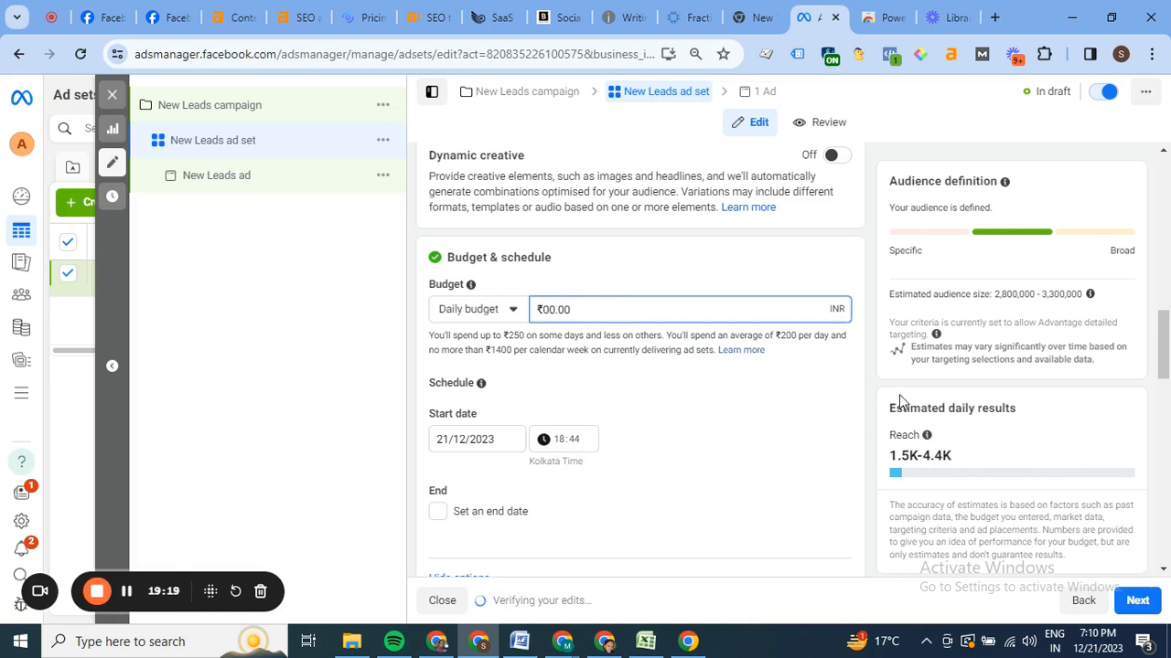
- Review the ad set's schedule, location, minimum age choice, and Advantage+ audience settings including age, gender and detailed targeting
left_click_drag(1165, 342, 1166, 371)
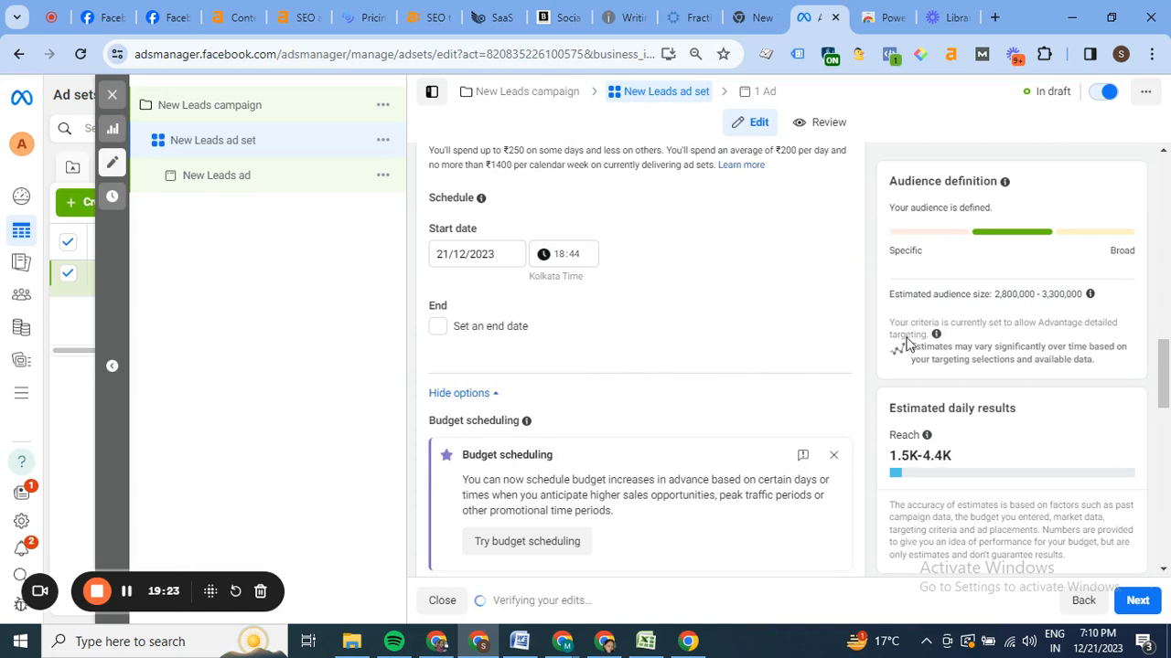
left_click_drag(1166, 359, 1166, 419)
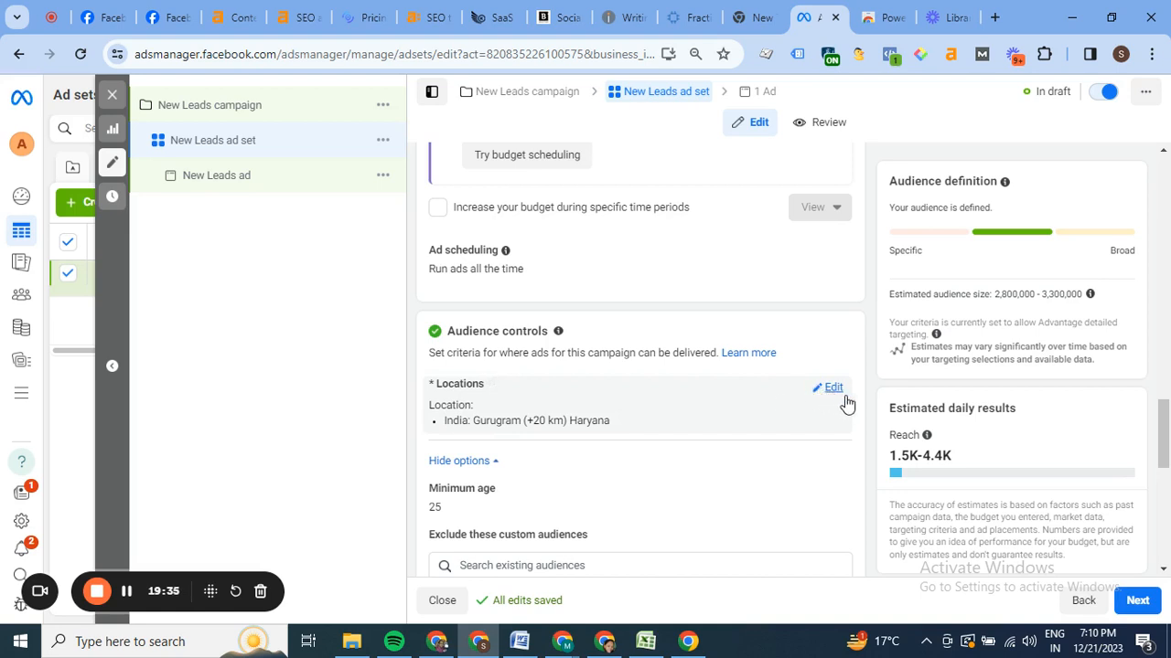
left_click_drag(1170, 440, 1170, 441)
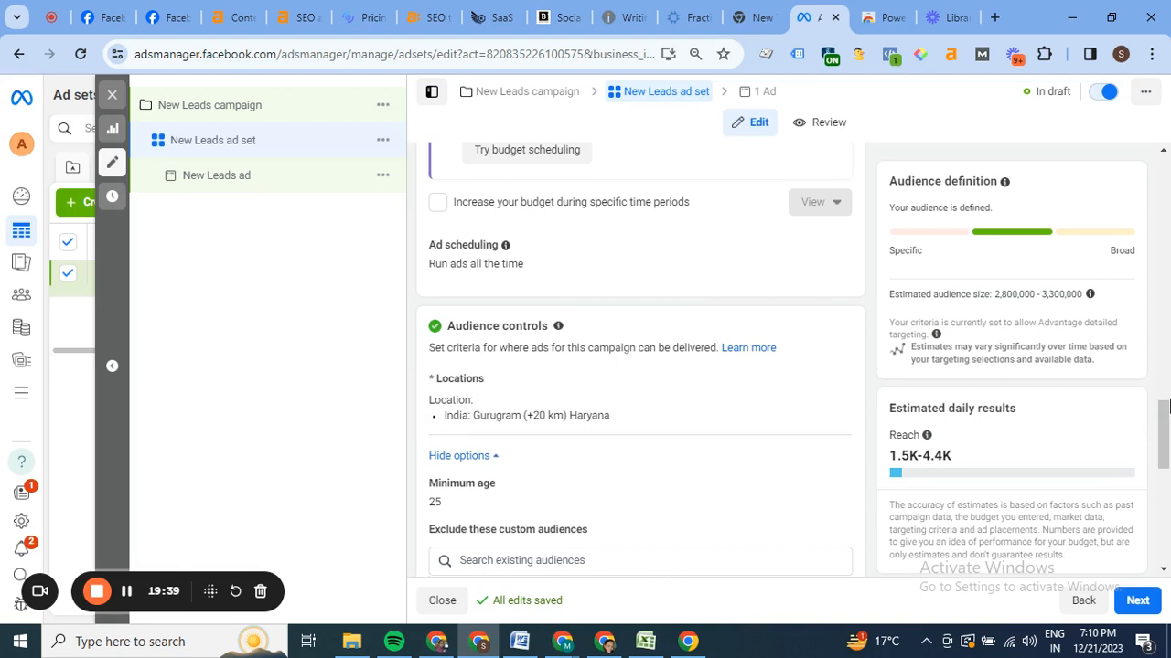
scroll(1168, 407, "down", 2)
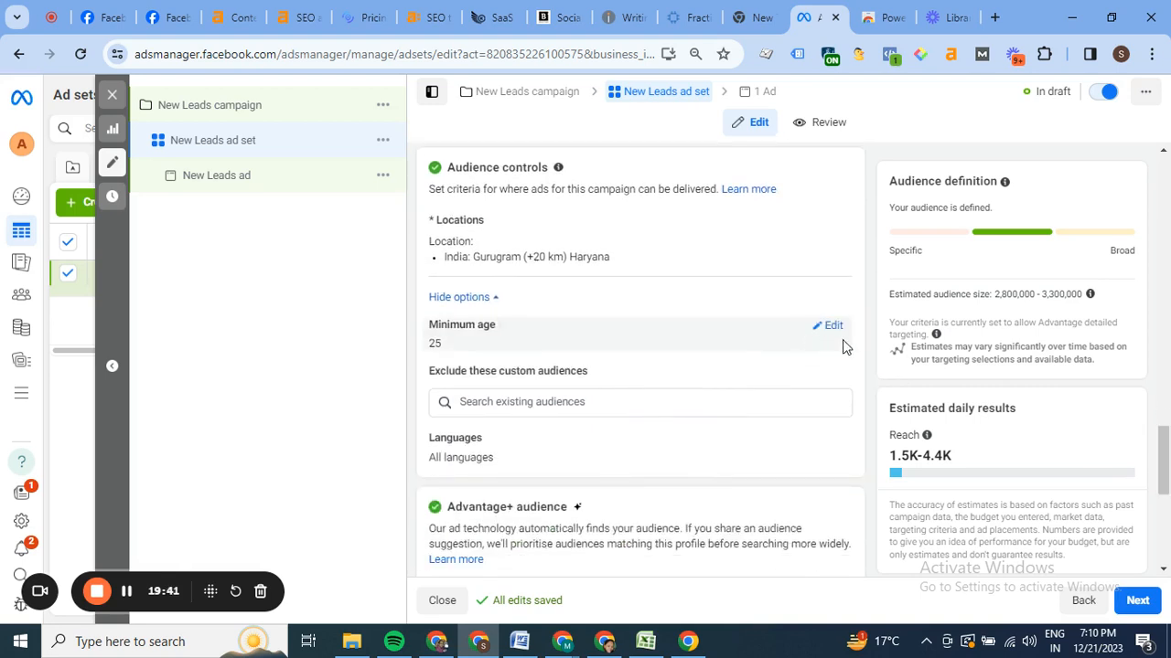
left_click(828, 328)
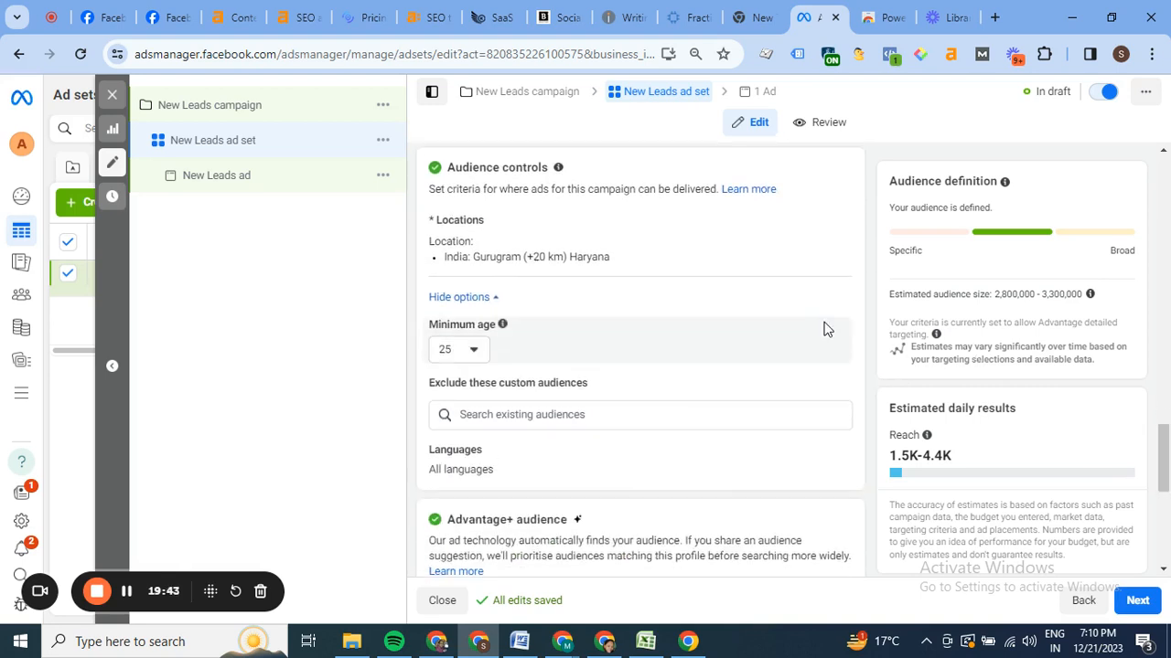
left_click(470, 348)
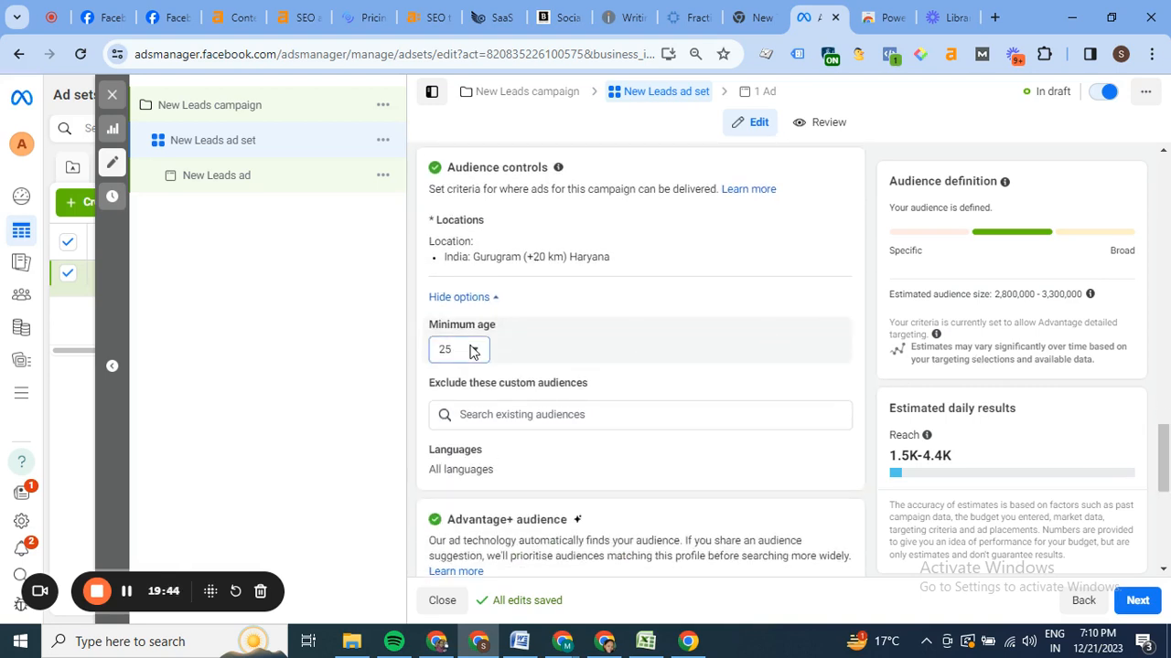
left_click(702, 338)
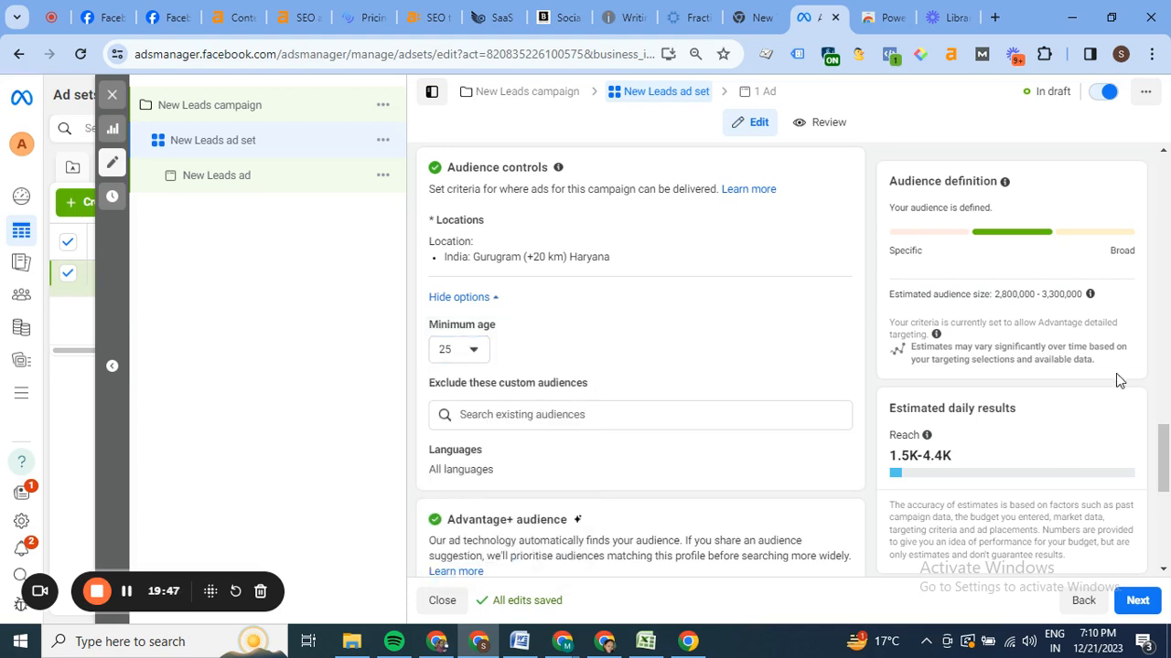
left_click_drag(1167, 445, 1166, 477)
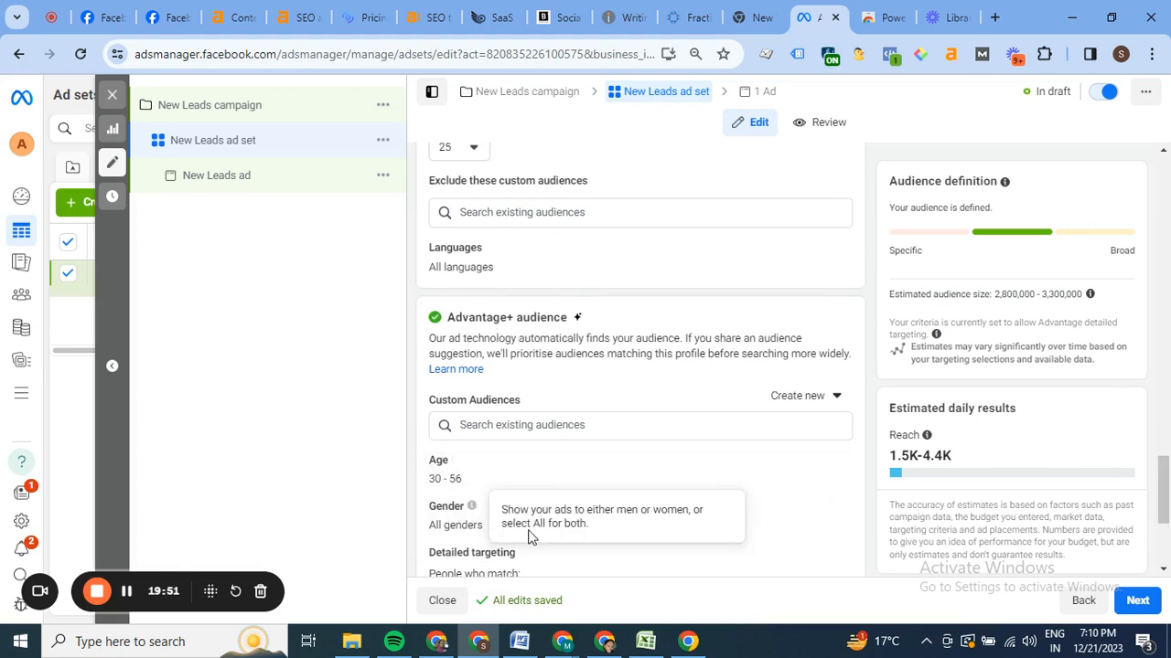
left_click_drag(1167, 491, 1167, 556)
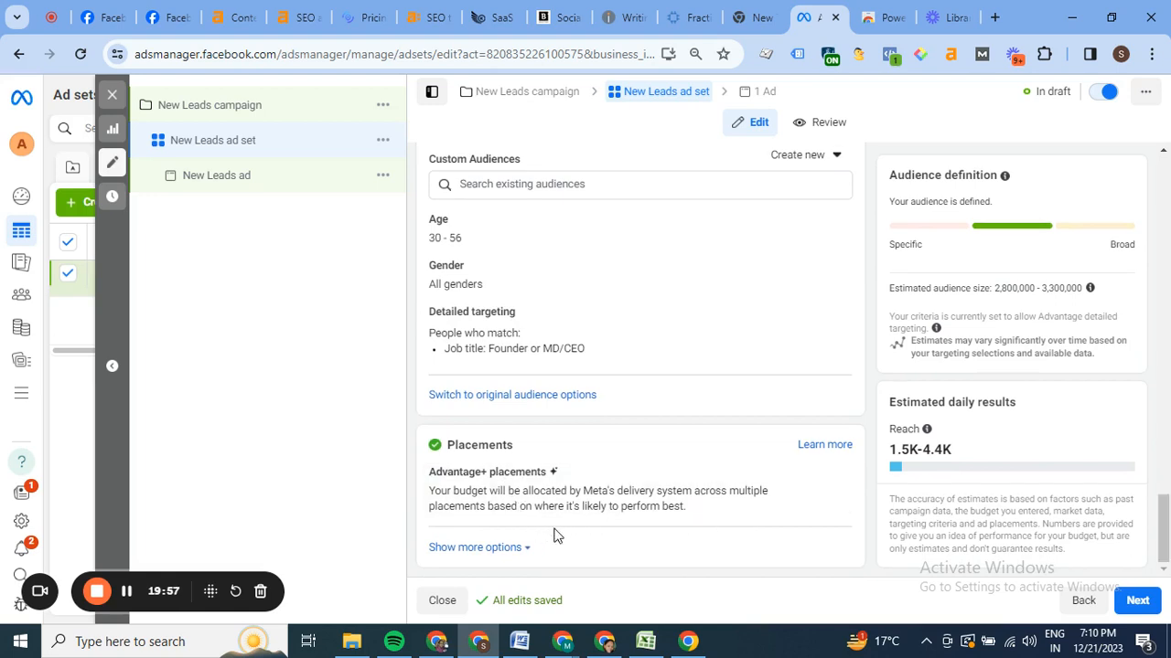
- Try Manual placements, review the devices and platforms it offers, and return to Advantage+ placements
left_click(826, 478)
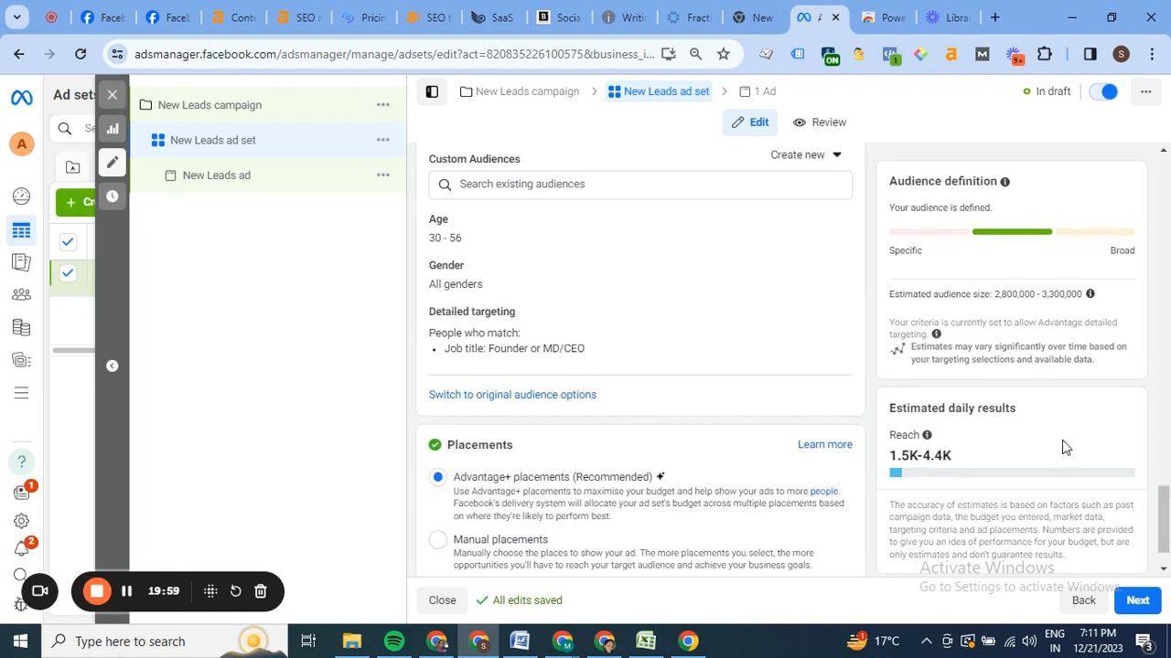
scroll(1166, 512, "down", 1)
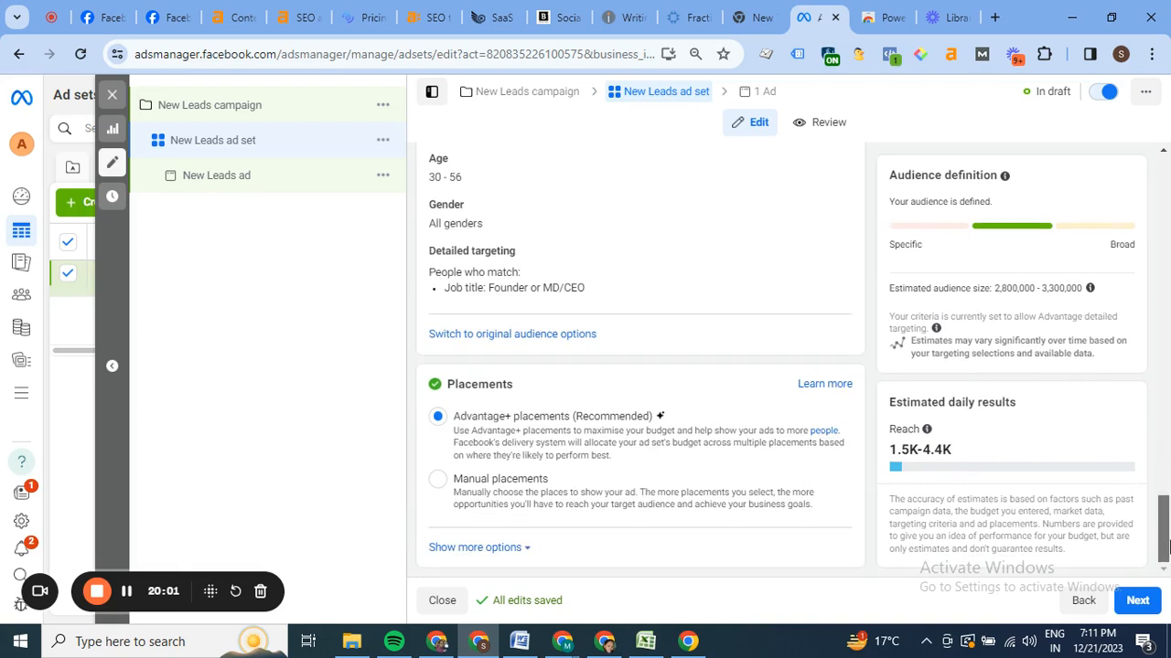
left_click(437, 480)
scroll(1165, 414, "down", 1)
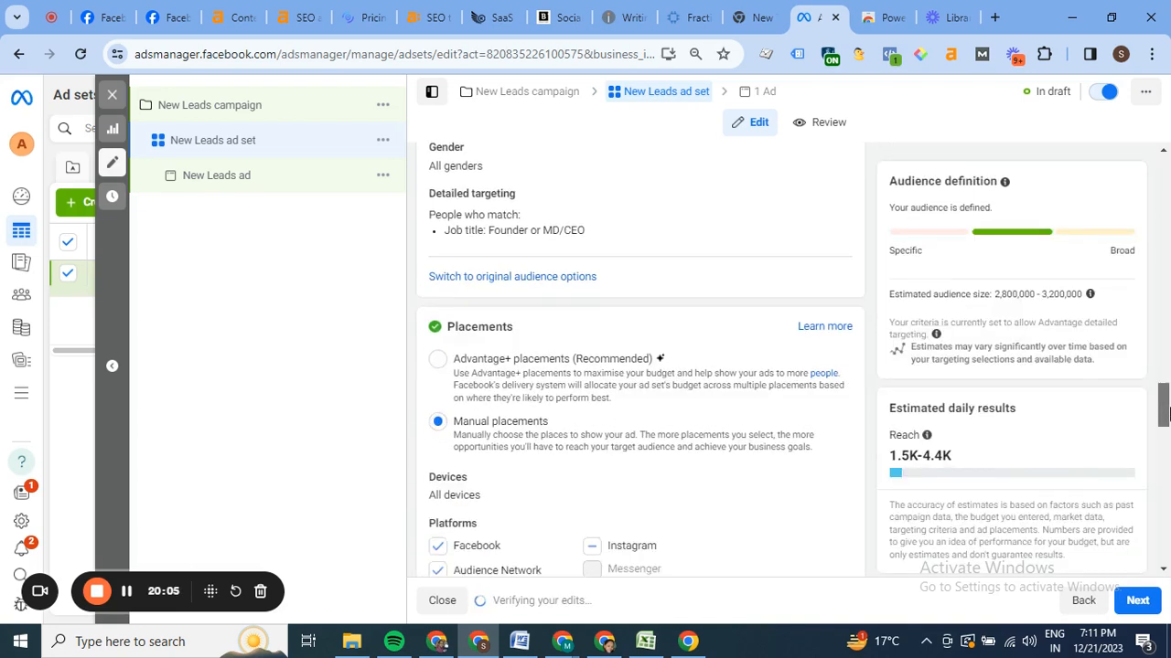
scroll(1165, 414, "down", 3)
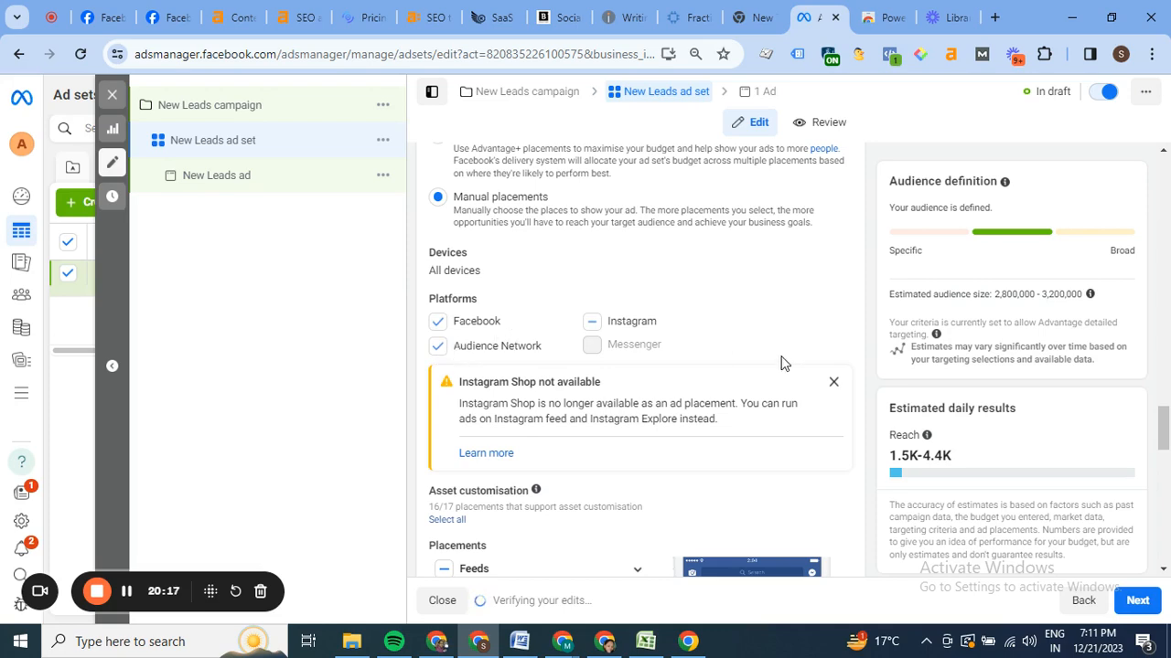
mouse_move(1164, 424)
left_mouse_down()
mouse_move(1165, 545)
mouse_move(1166, 402)
left_mouse_up()
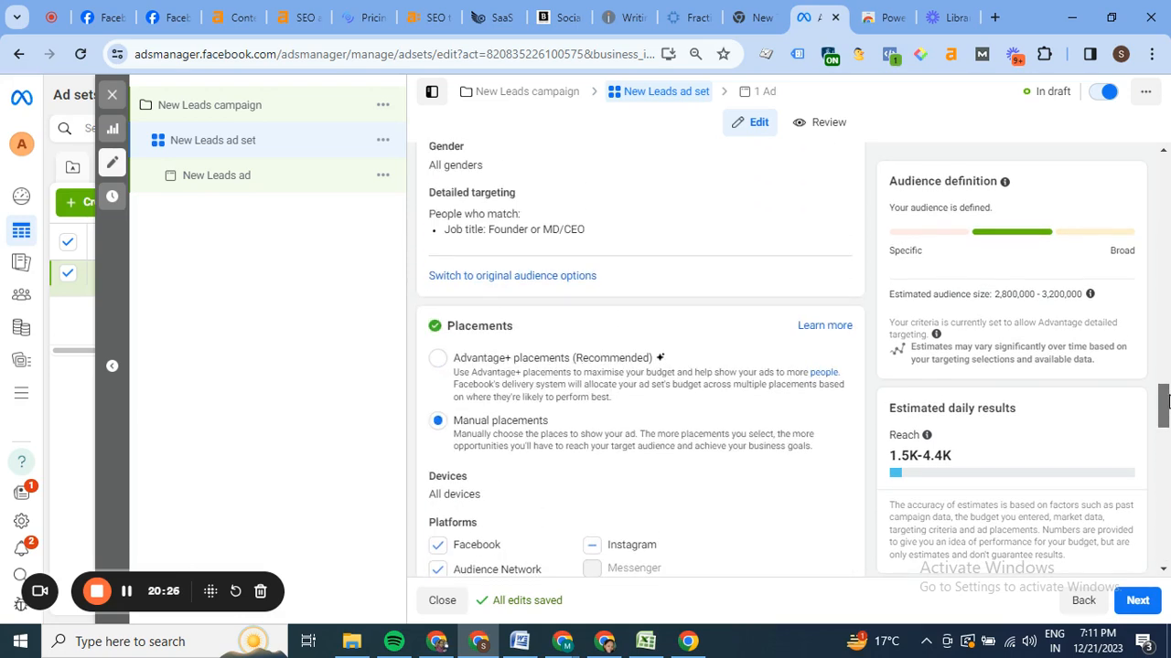
left_click(441, 362)
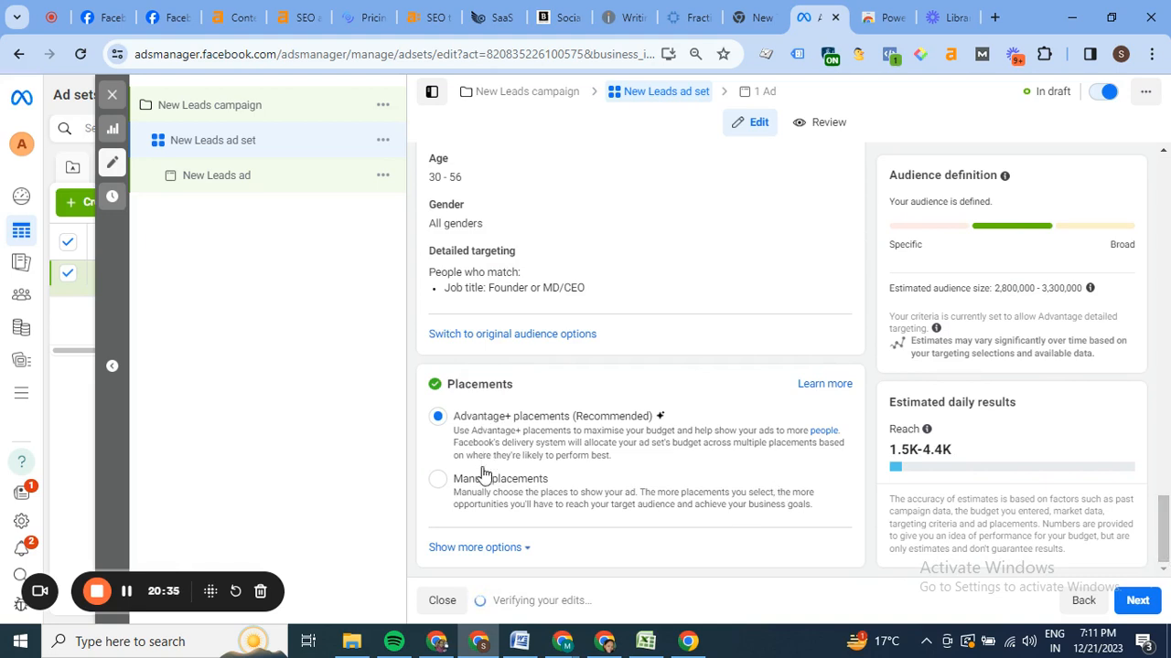
- Open the New Leads ad and remove the existing media from its ad creative
left_click(200, 180)
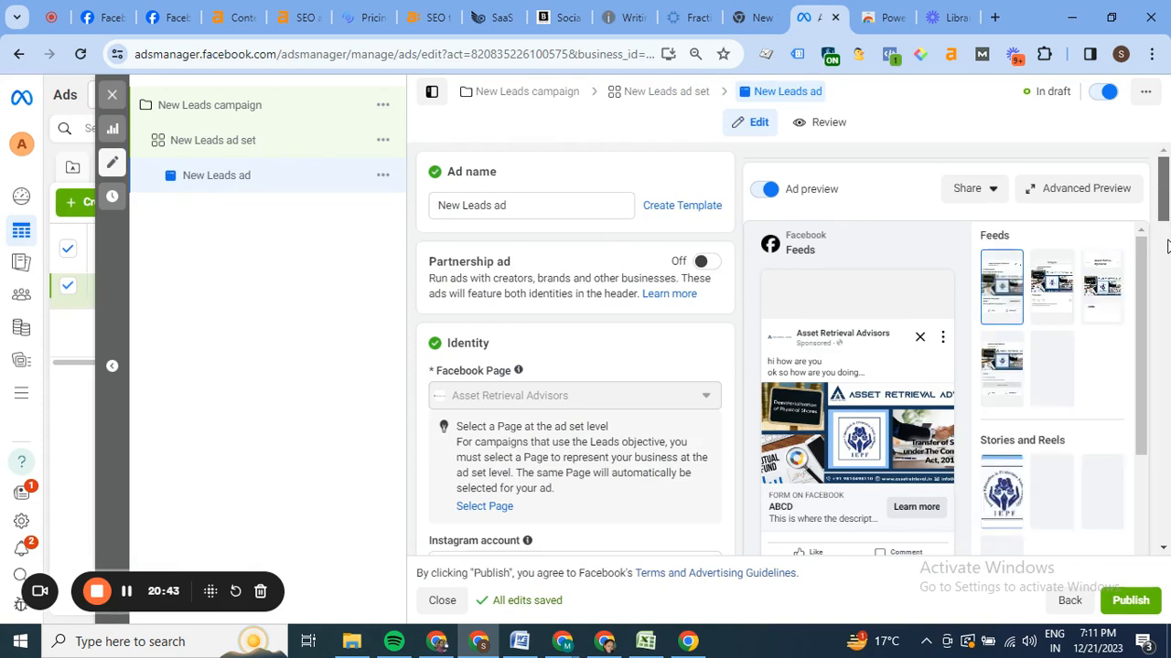
scroll(1167, 245, "down", 3)
scroll(1167, 279, "down", 5)
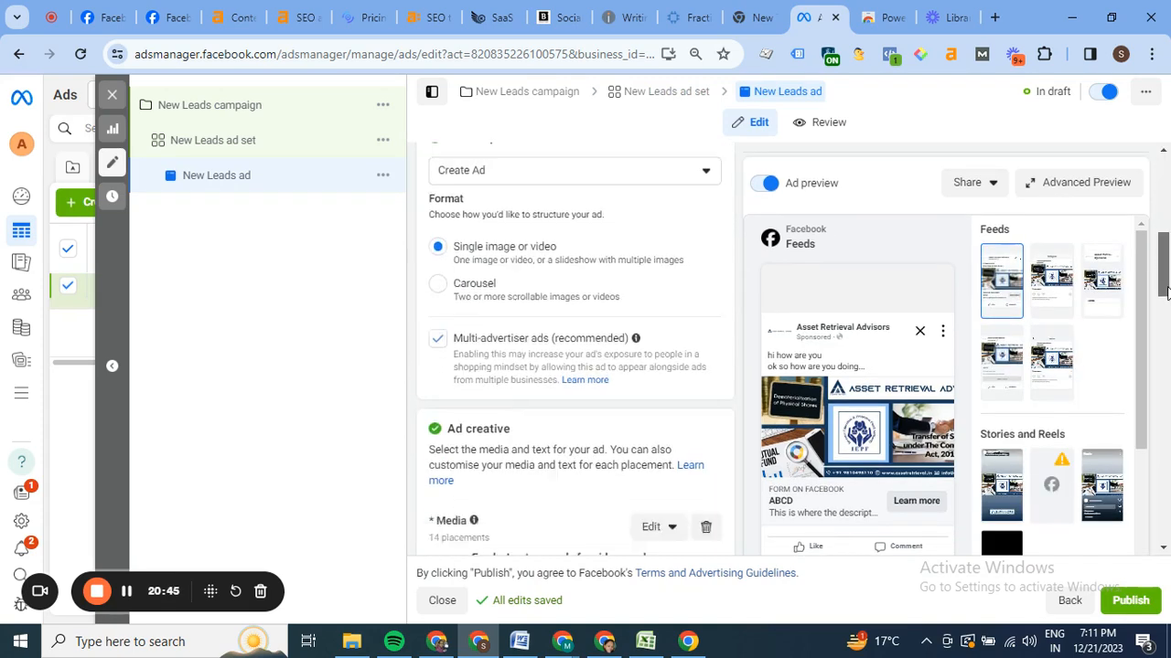
scroll(1165, 340, "up", 1)
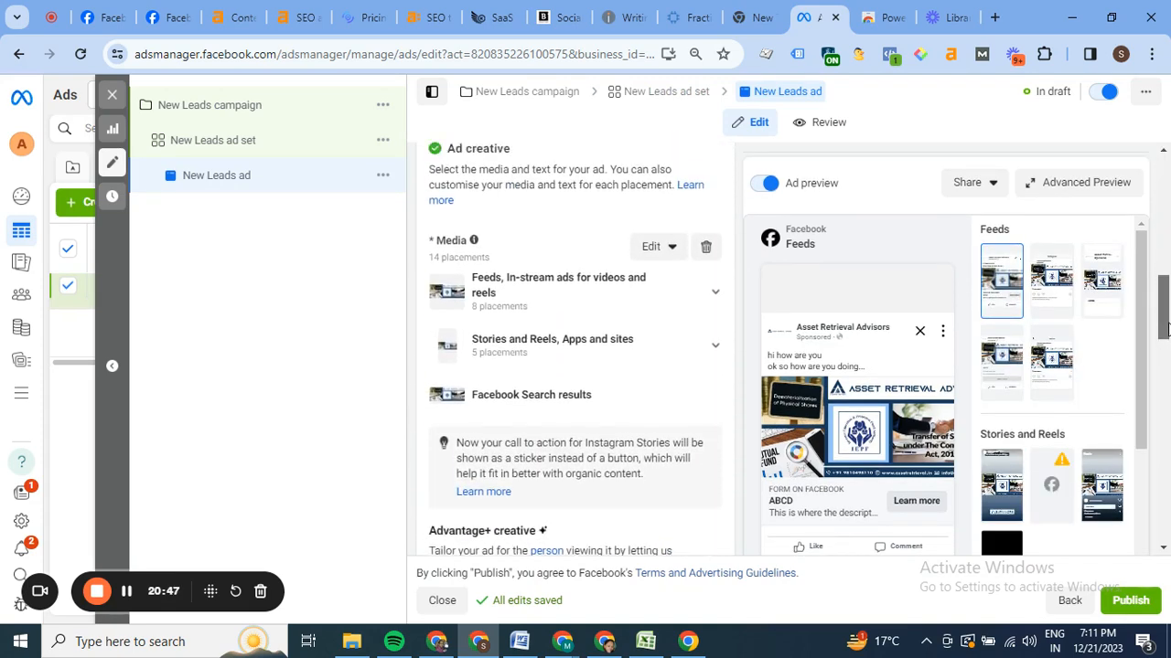
left_click(706, 264)
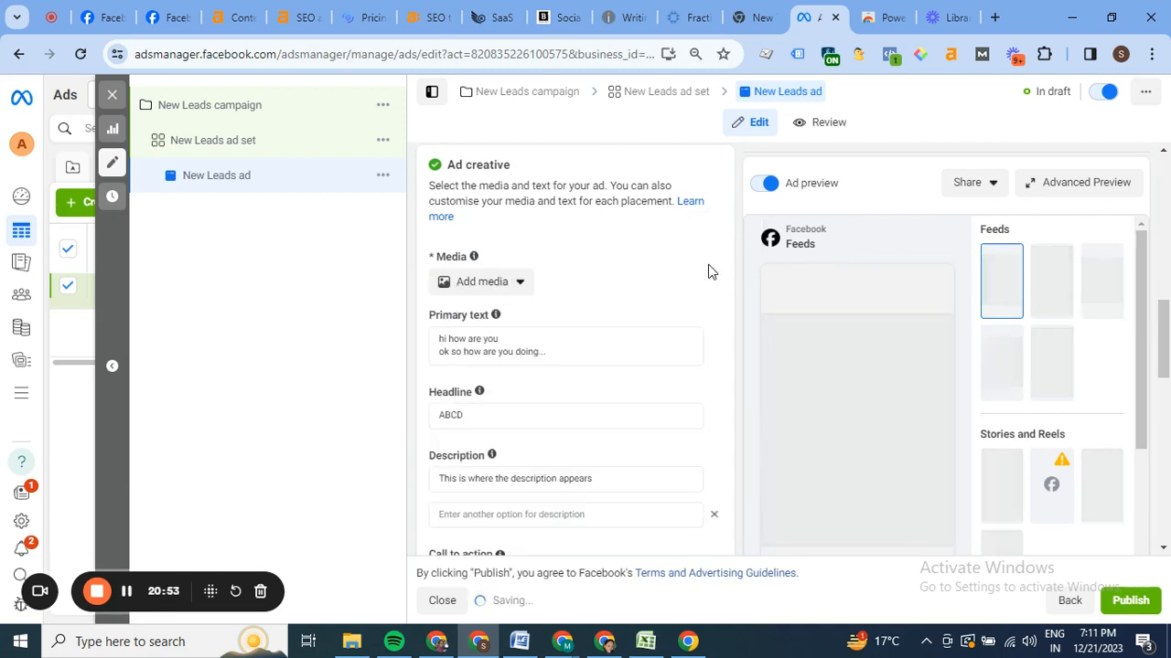
- Check the image and video choices for adding media, and review the remaining ad settings through the Tracking section
left_click(501, 285)
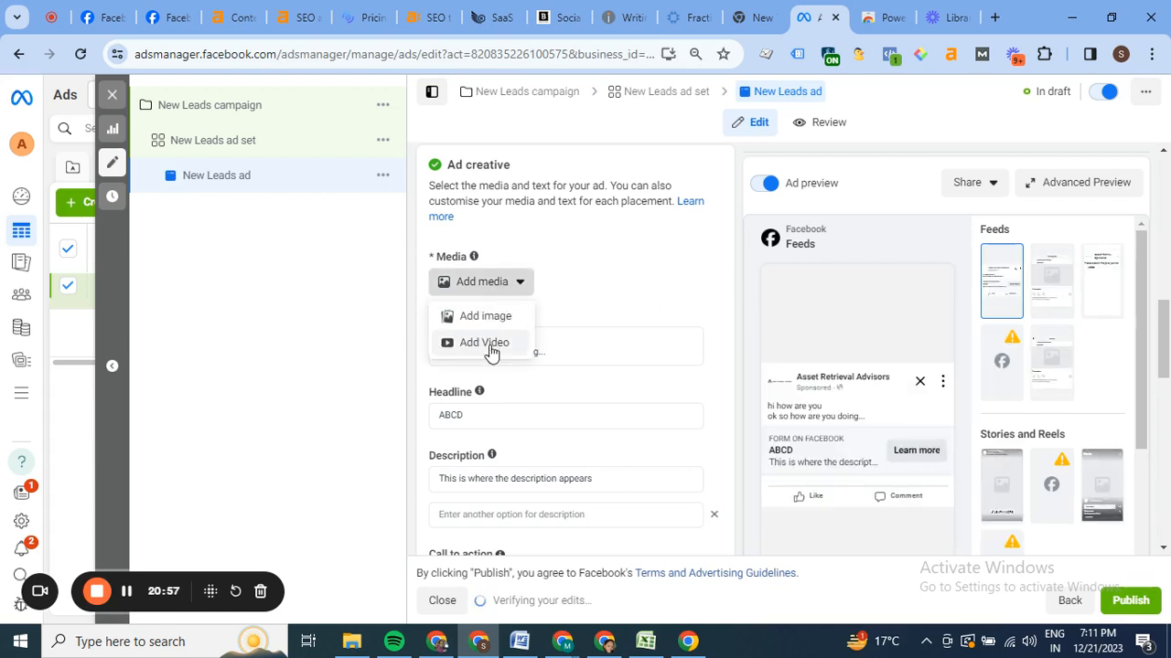
left_click(670, 293)
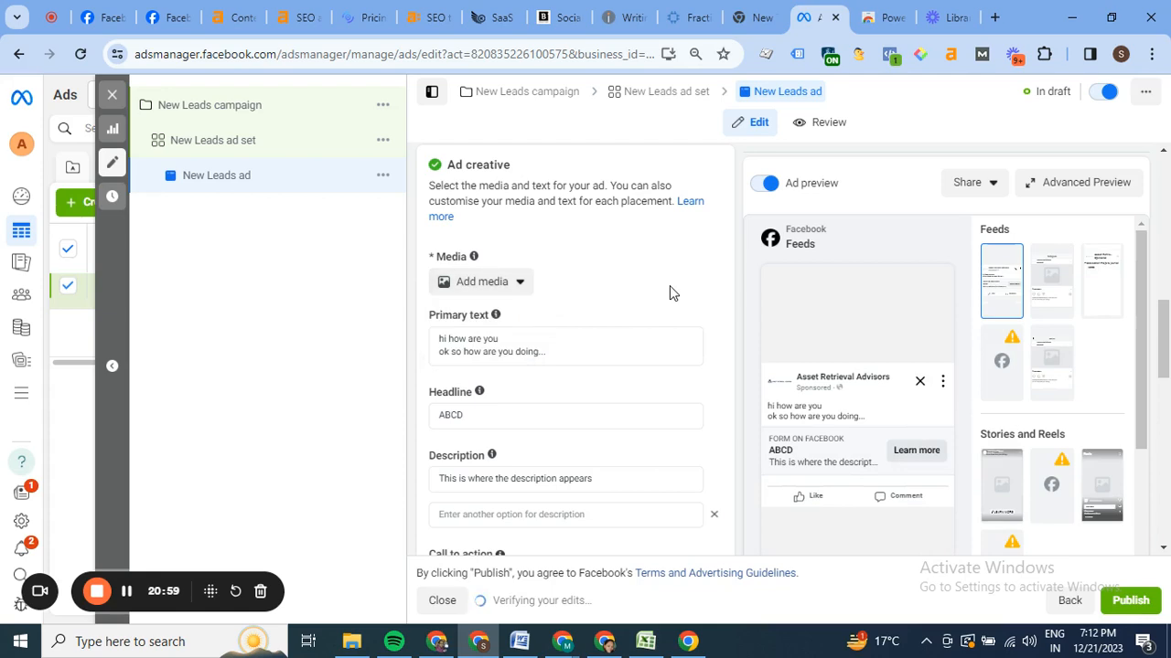
left_click_drag(1165, 320, 1159, 504)
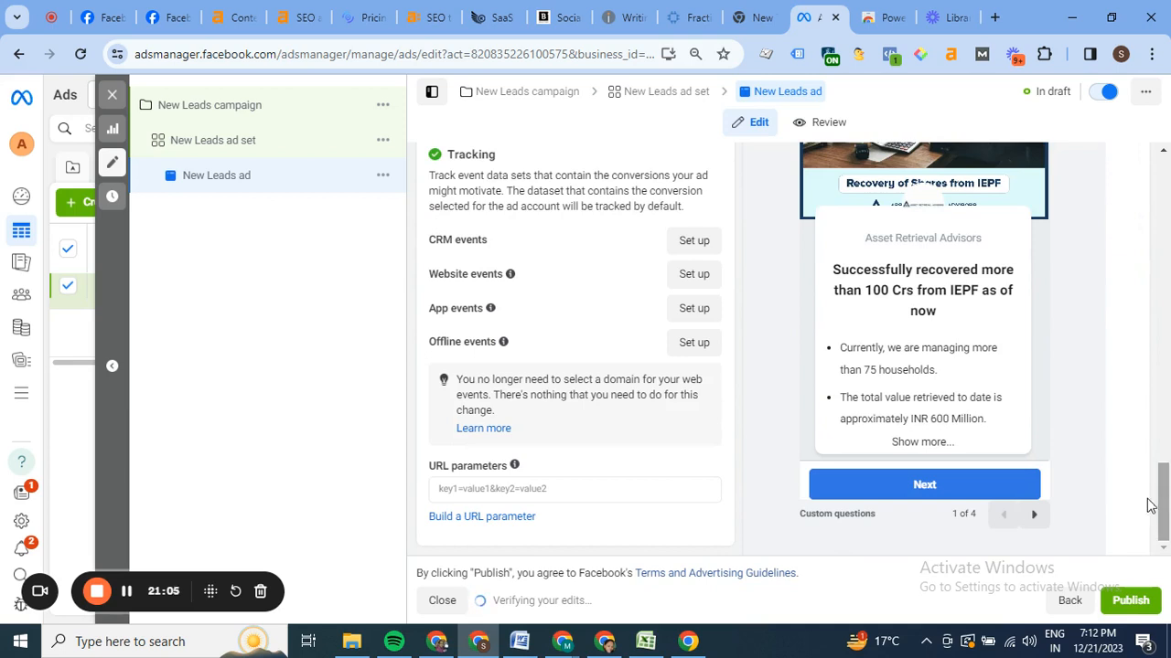